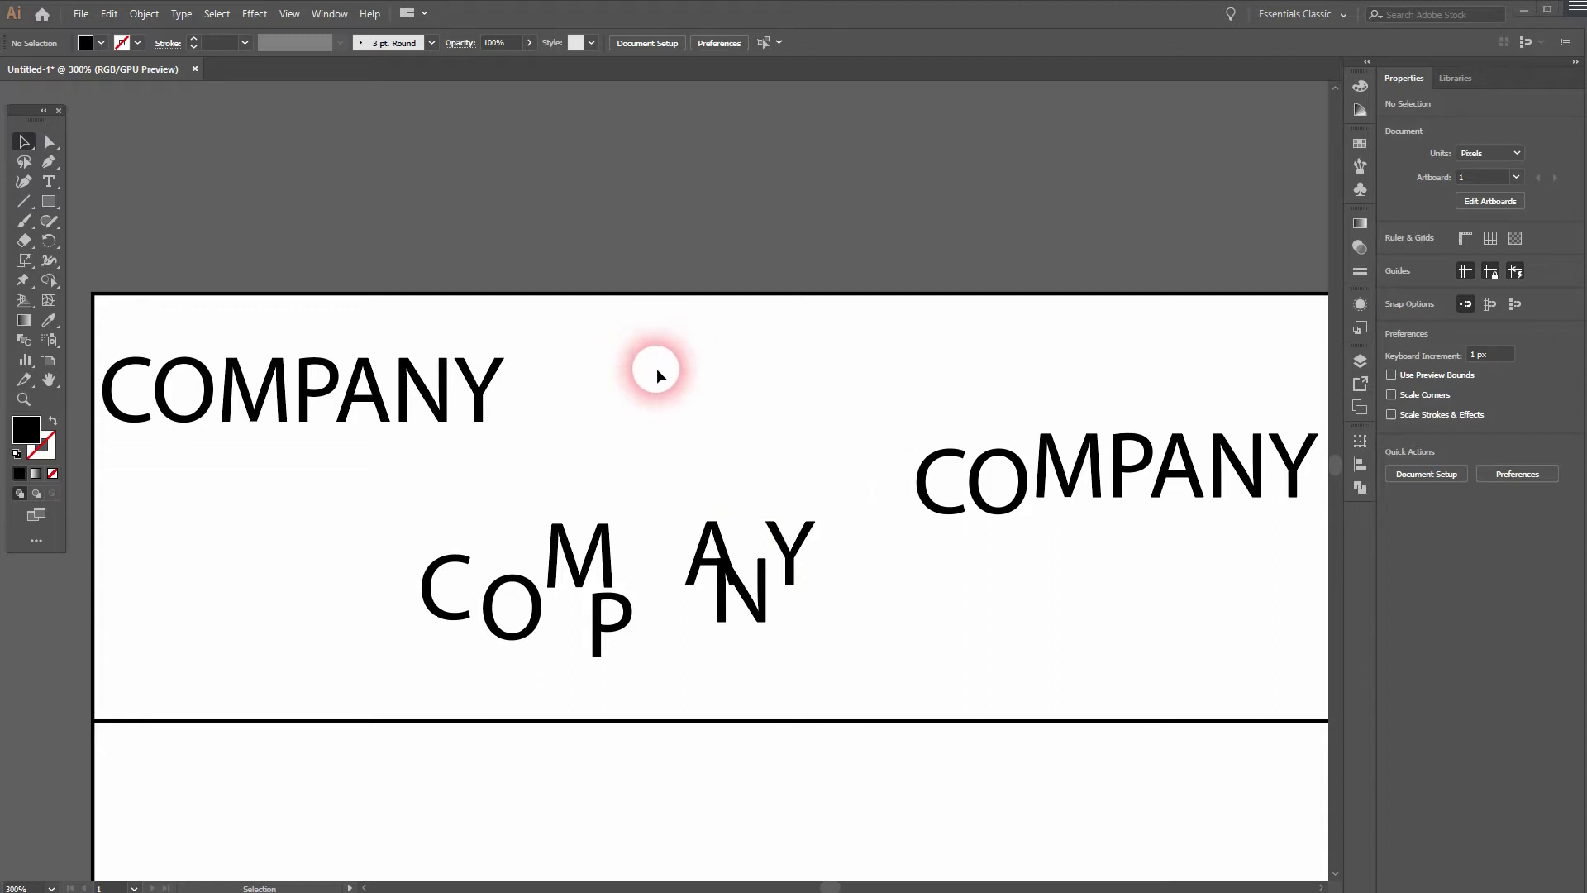
- Inspect the plain, scattered-letter and smaller-CO COMPANY variants, then pan to the next plain COMPANY artboard
click(386, 382)
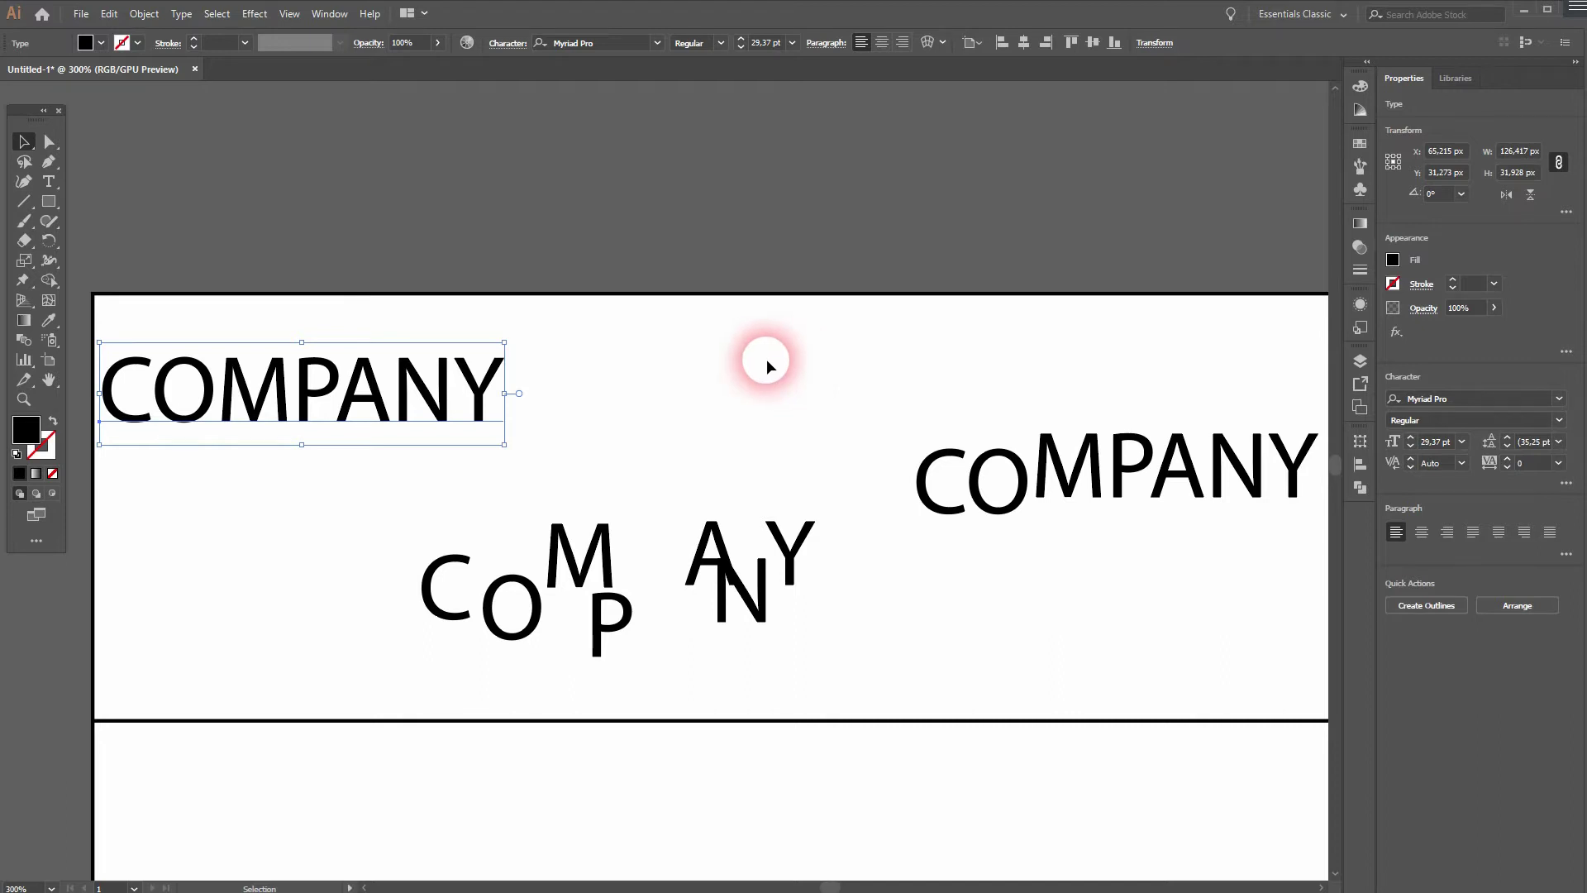
drag(401, 662, 833, 524)
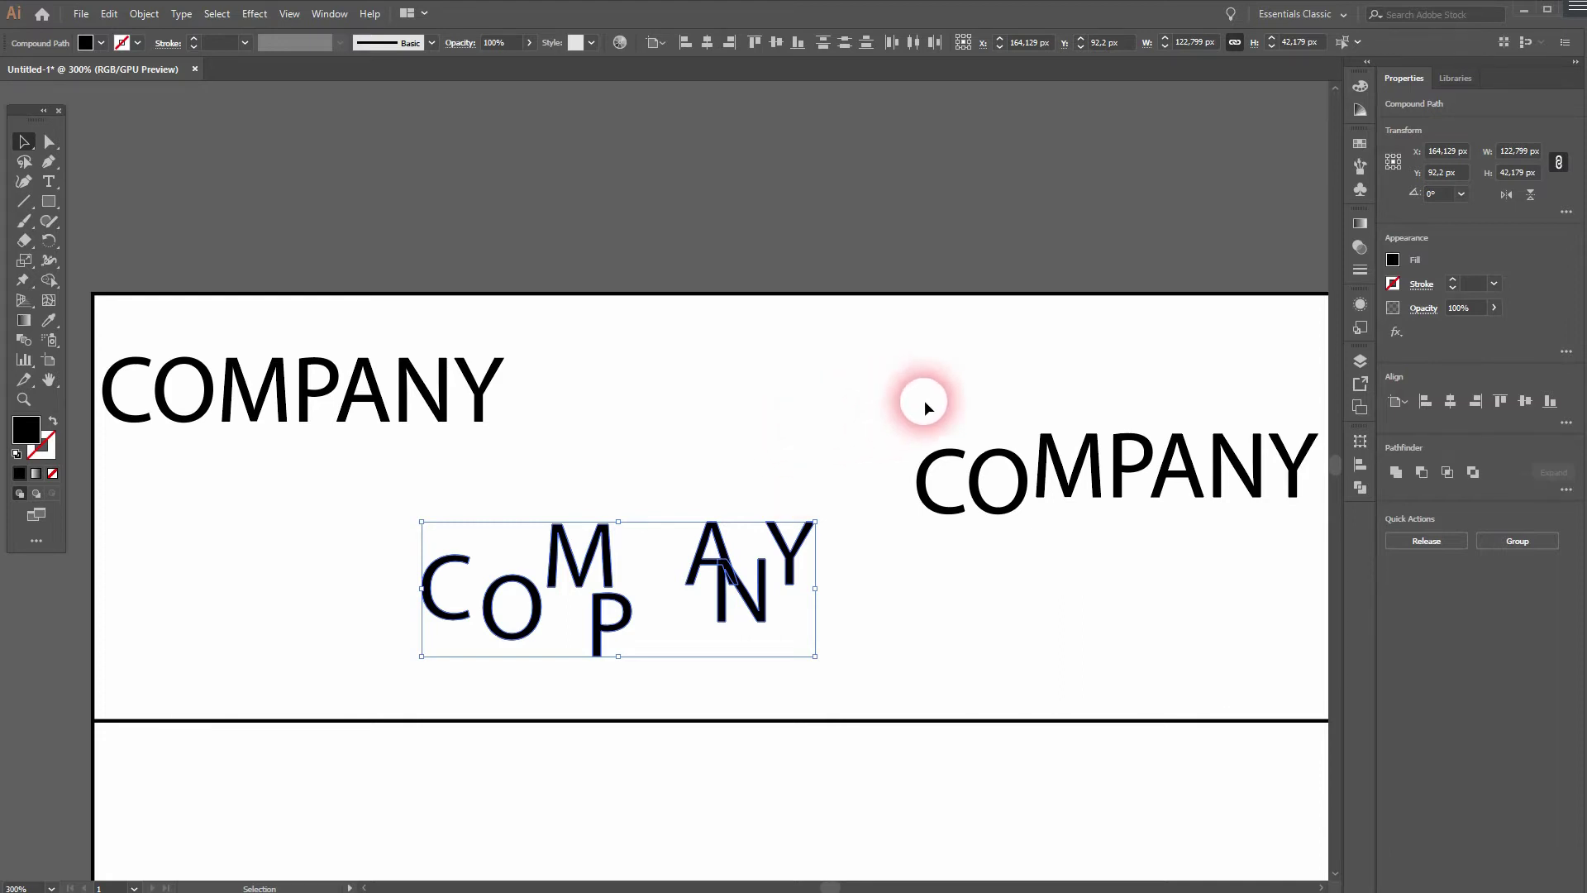
drag(981, 379, 824, 340)
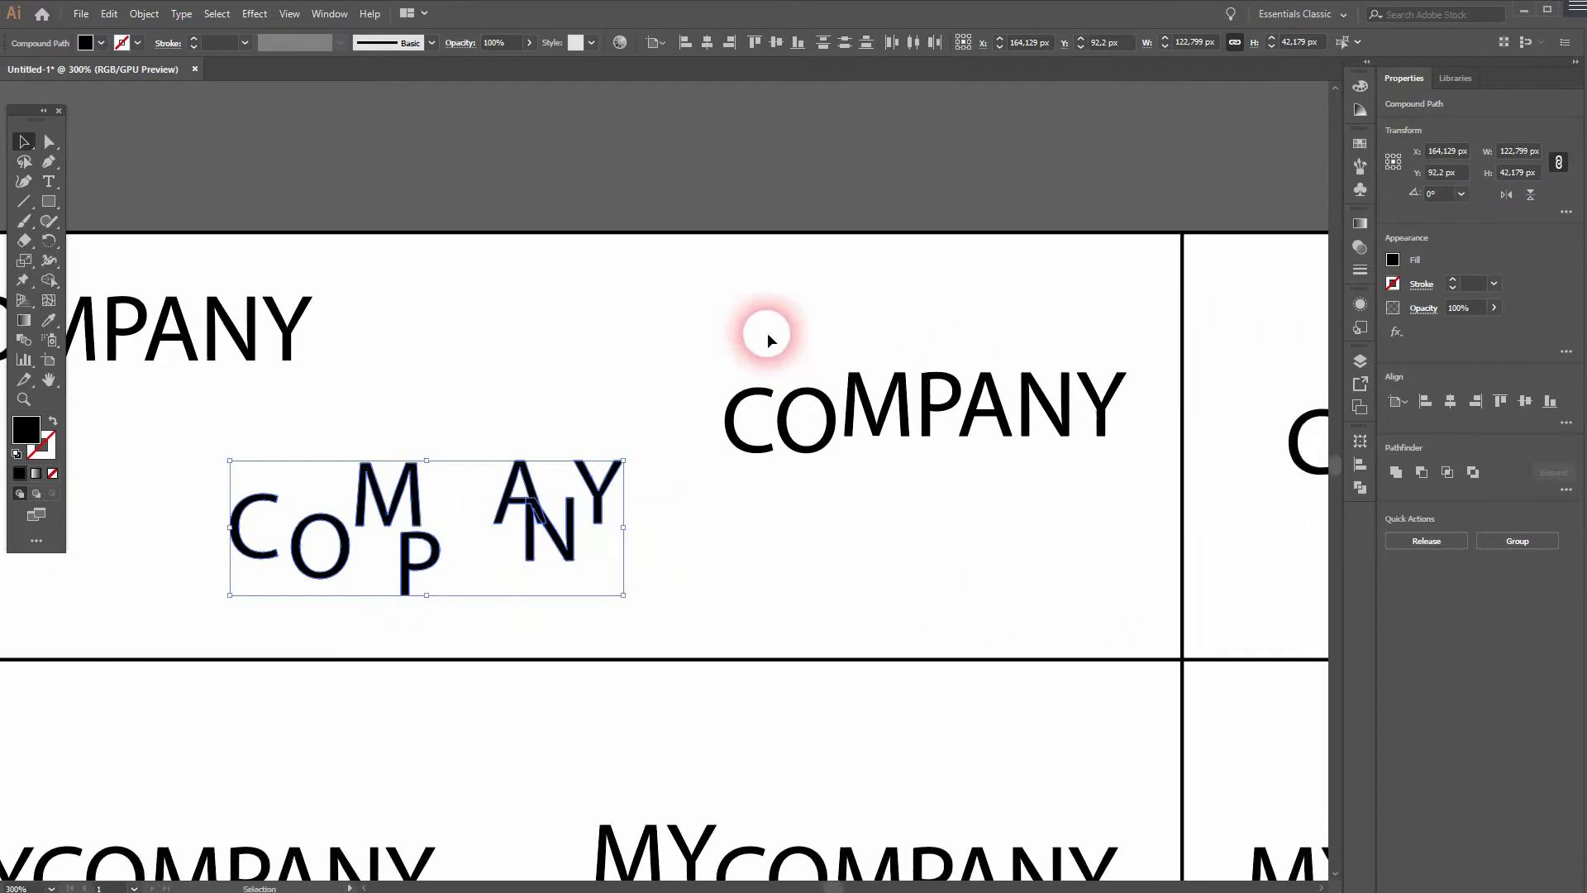
drag(702, 344, 1146, 473)
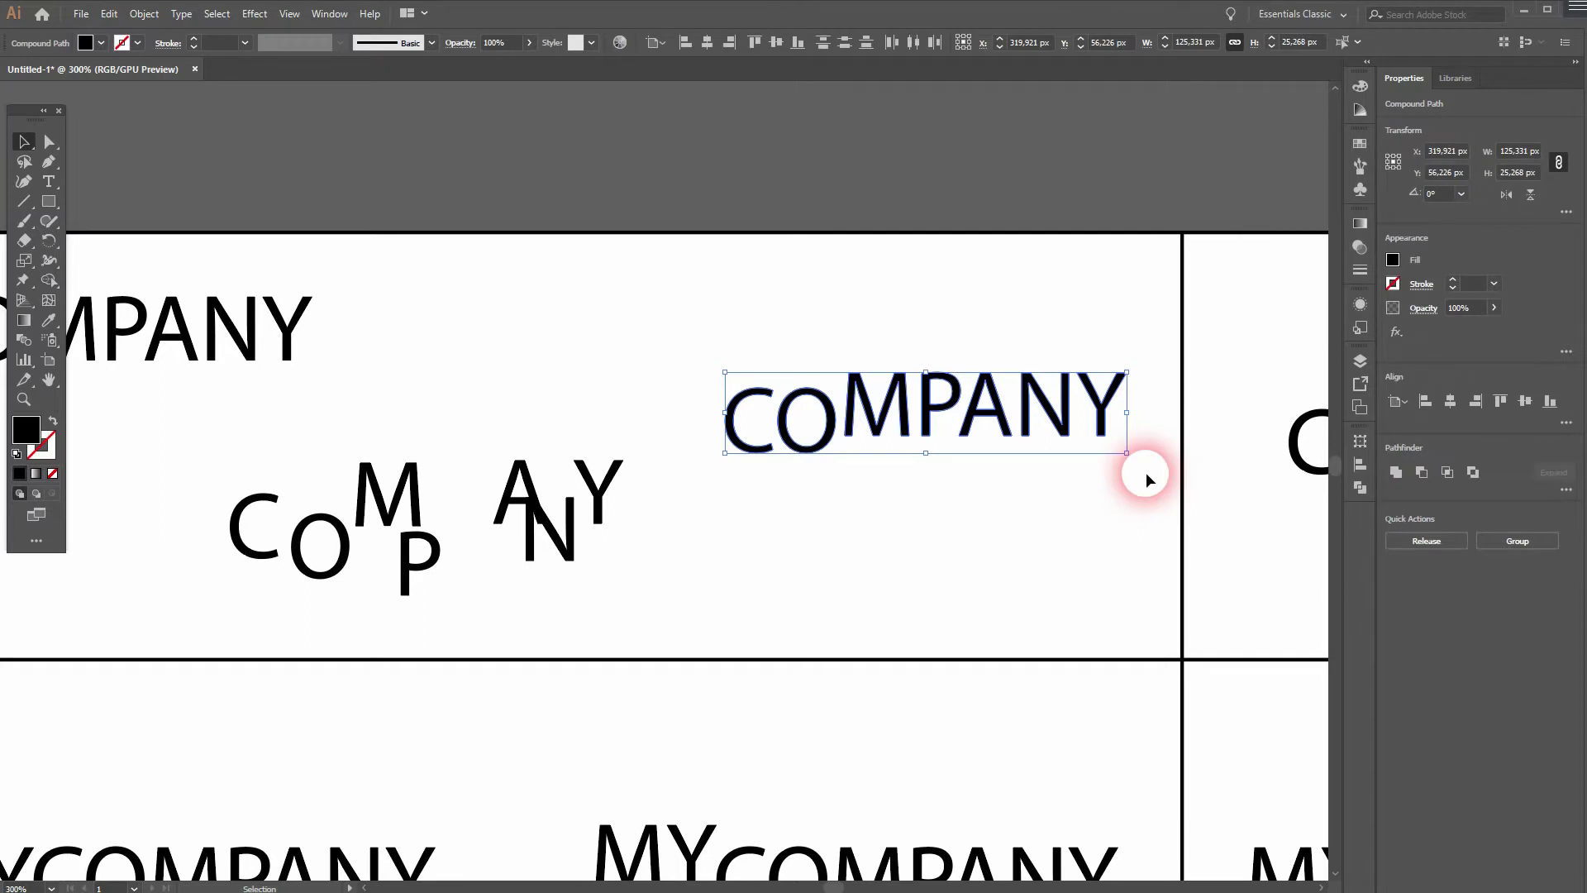
click(971, 520)
key(space)
drag(1206, 460, 609, 461)
- Convert the plain COMPANY text to outlines and ungroup it into separate letters
click(790, 467)
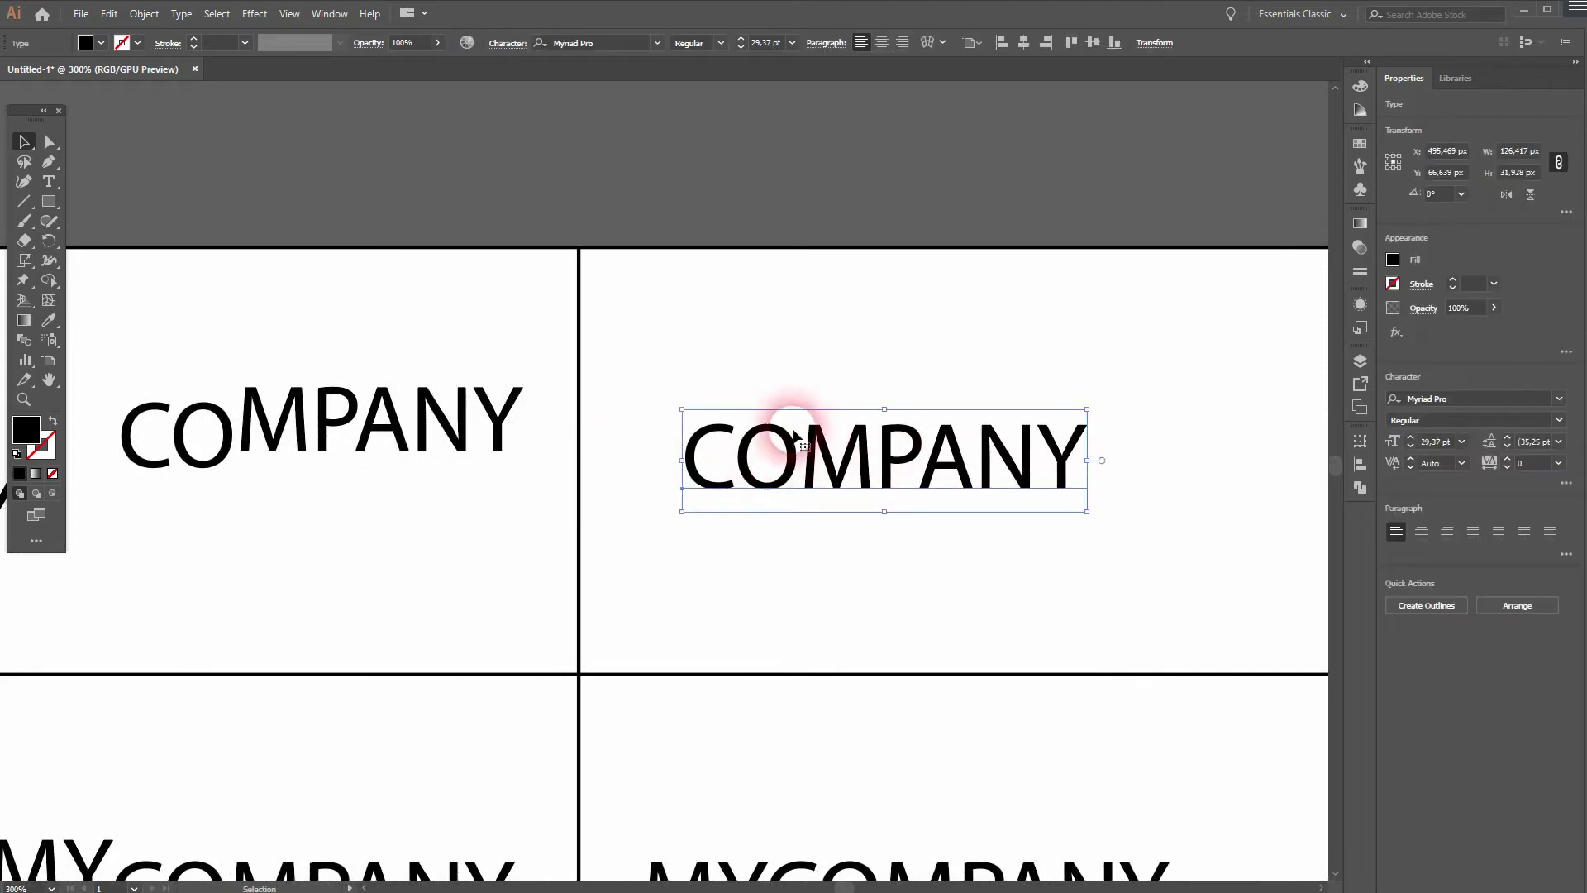
right_click(861, 456)
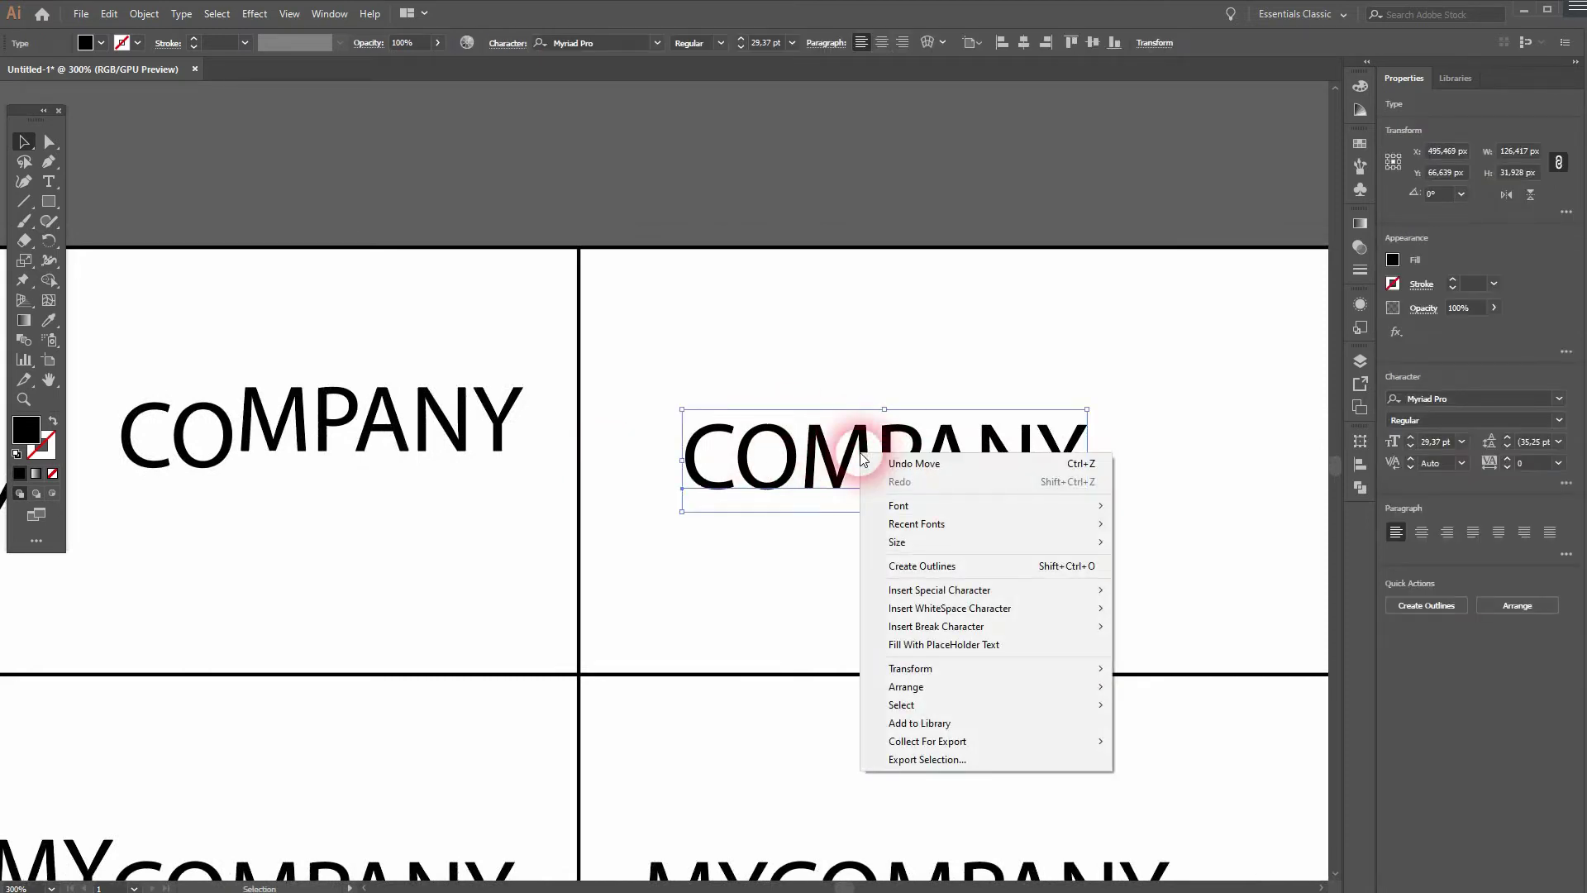
click(969, 567)
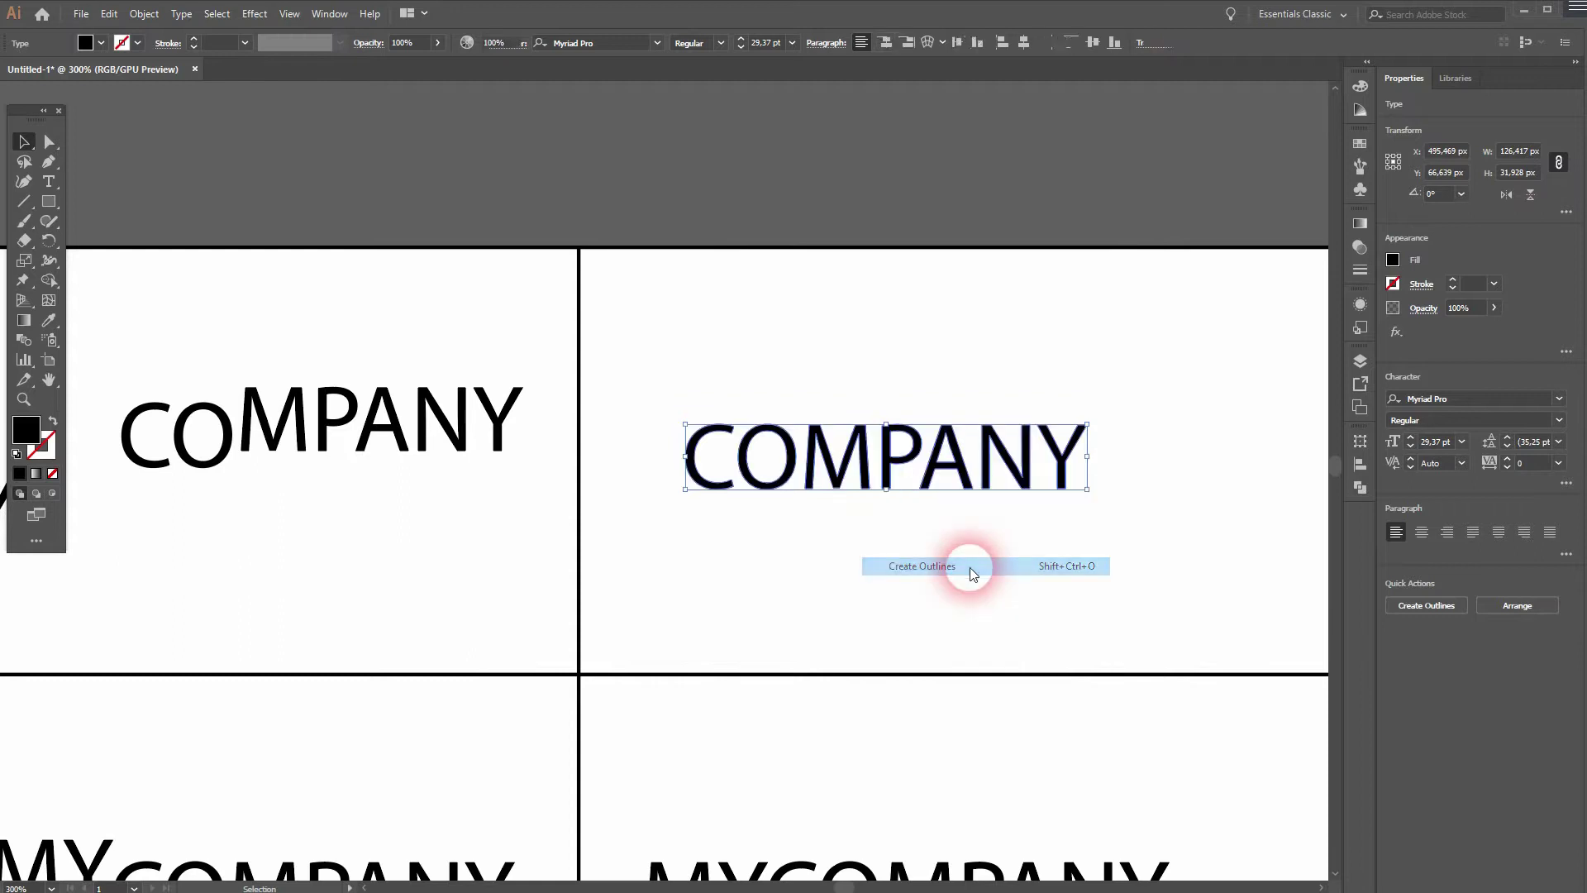
right_click(861, 457)
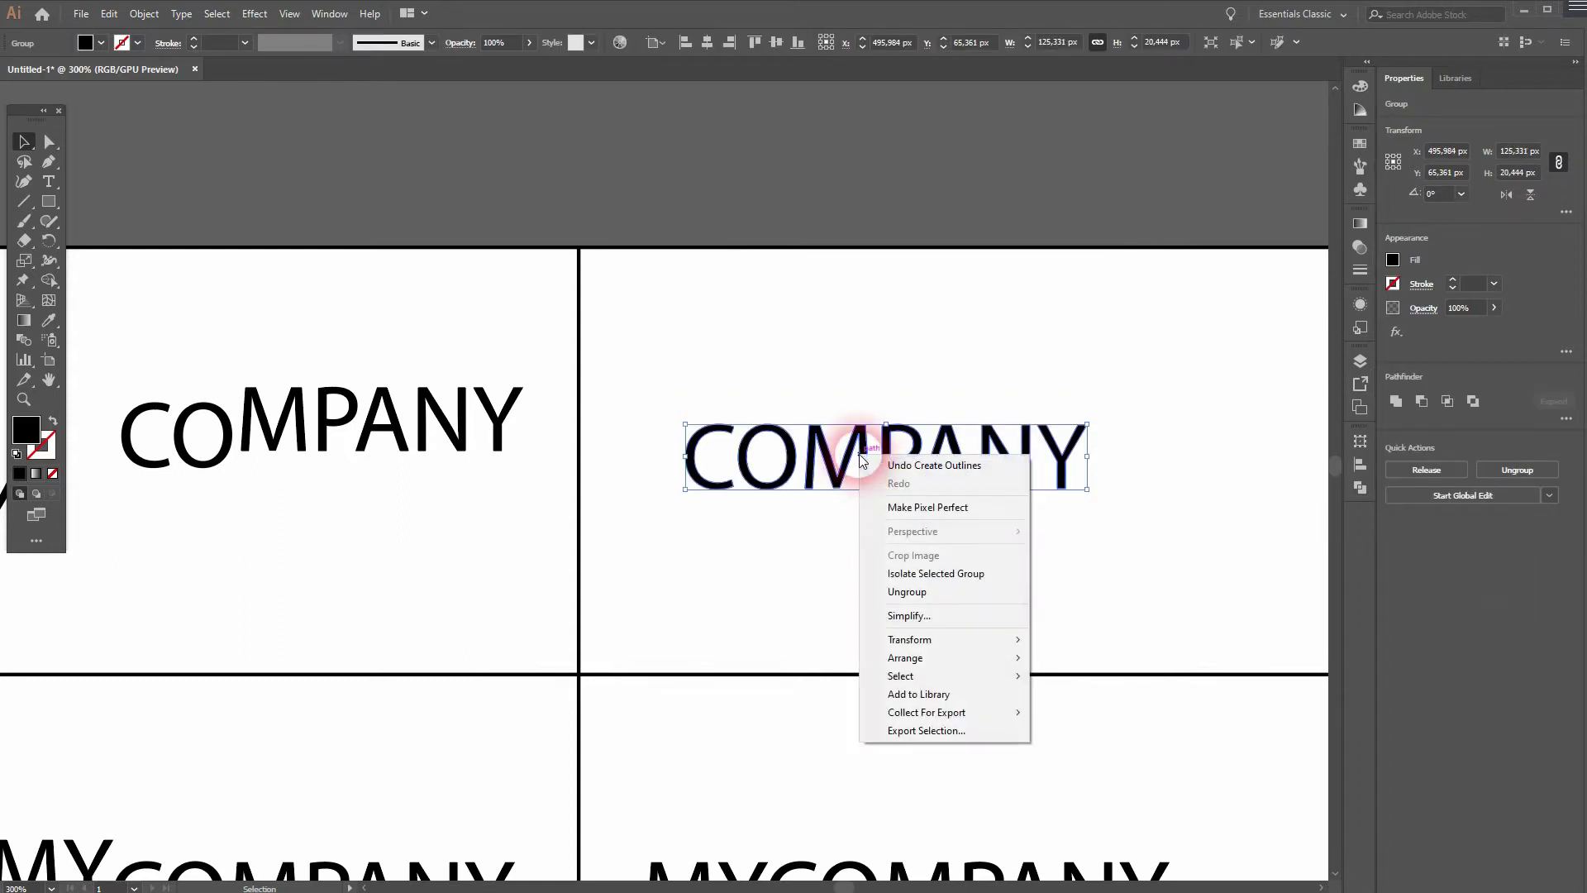
click(929, 592)
click(142, 14)
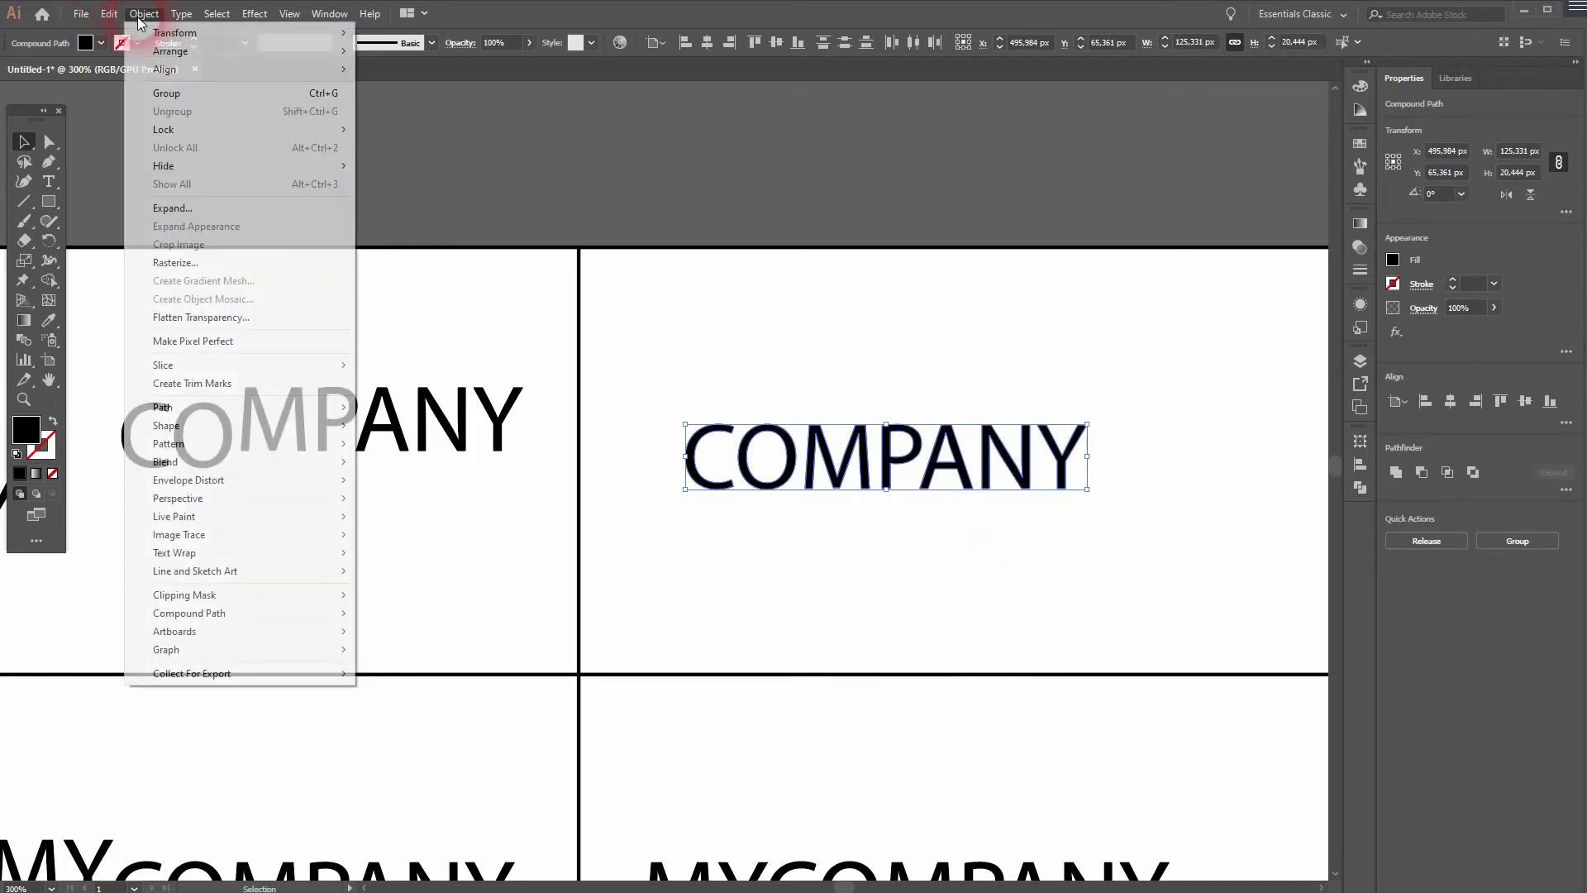
click(341, 110)
- Lower the C and O letters 5 px below MPANY
click(816, 506)
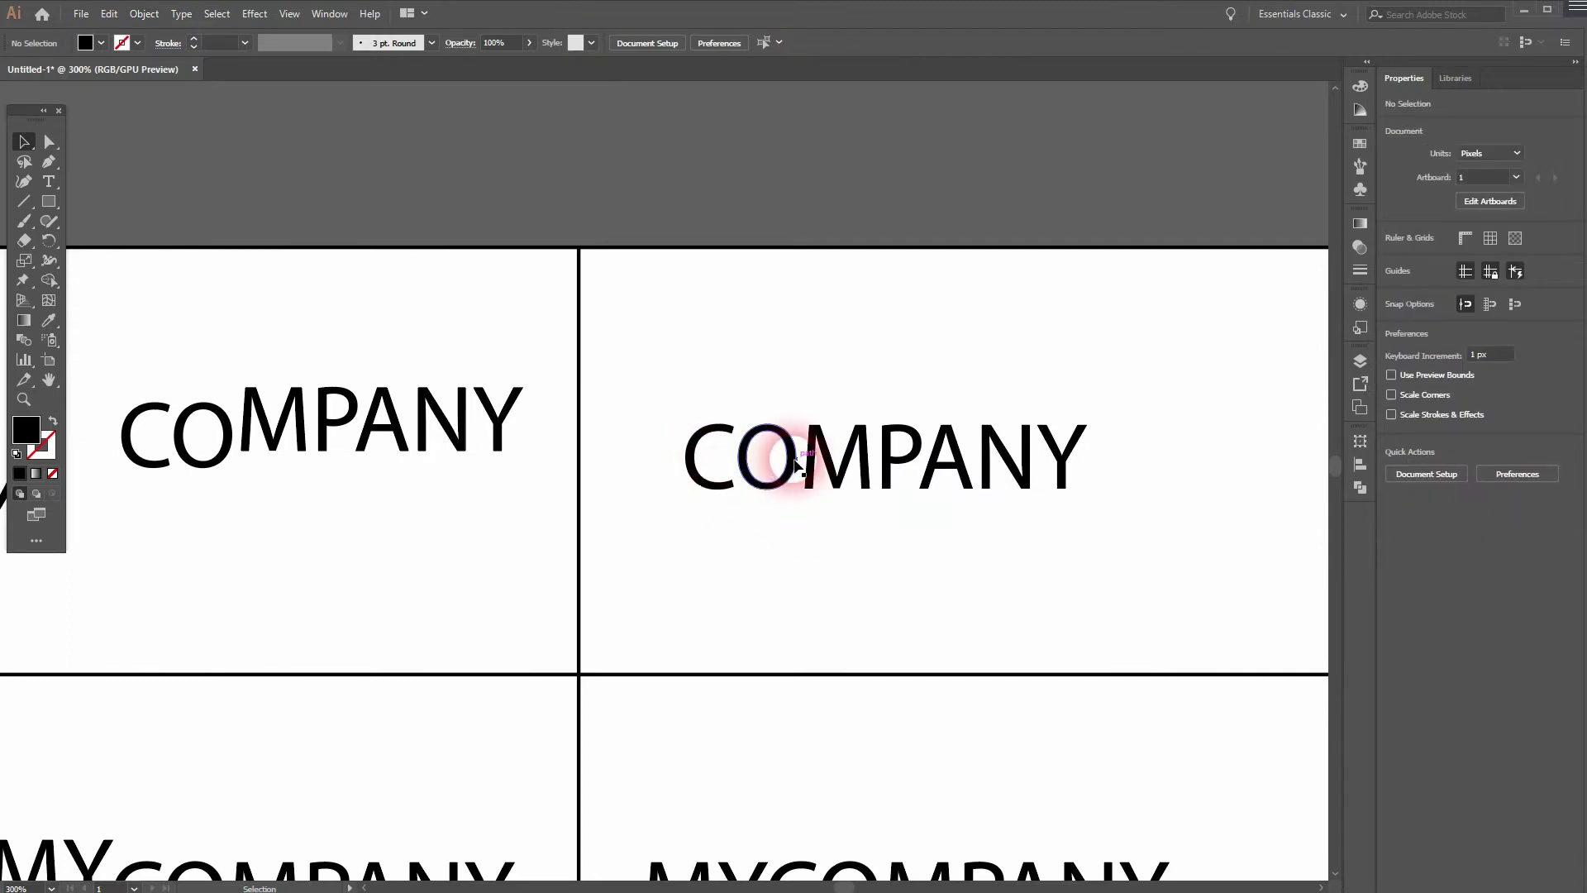
click(699, 486)
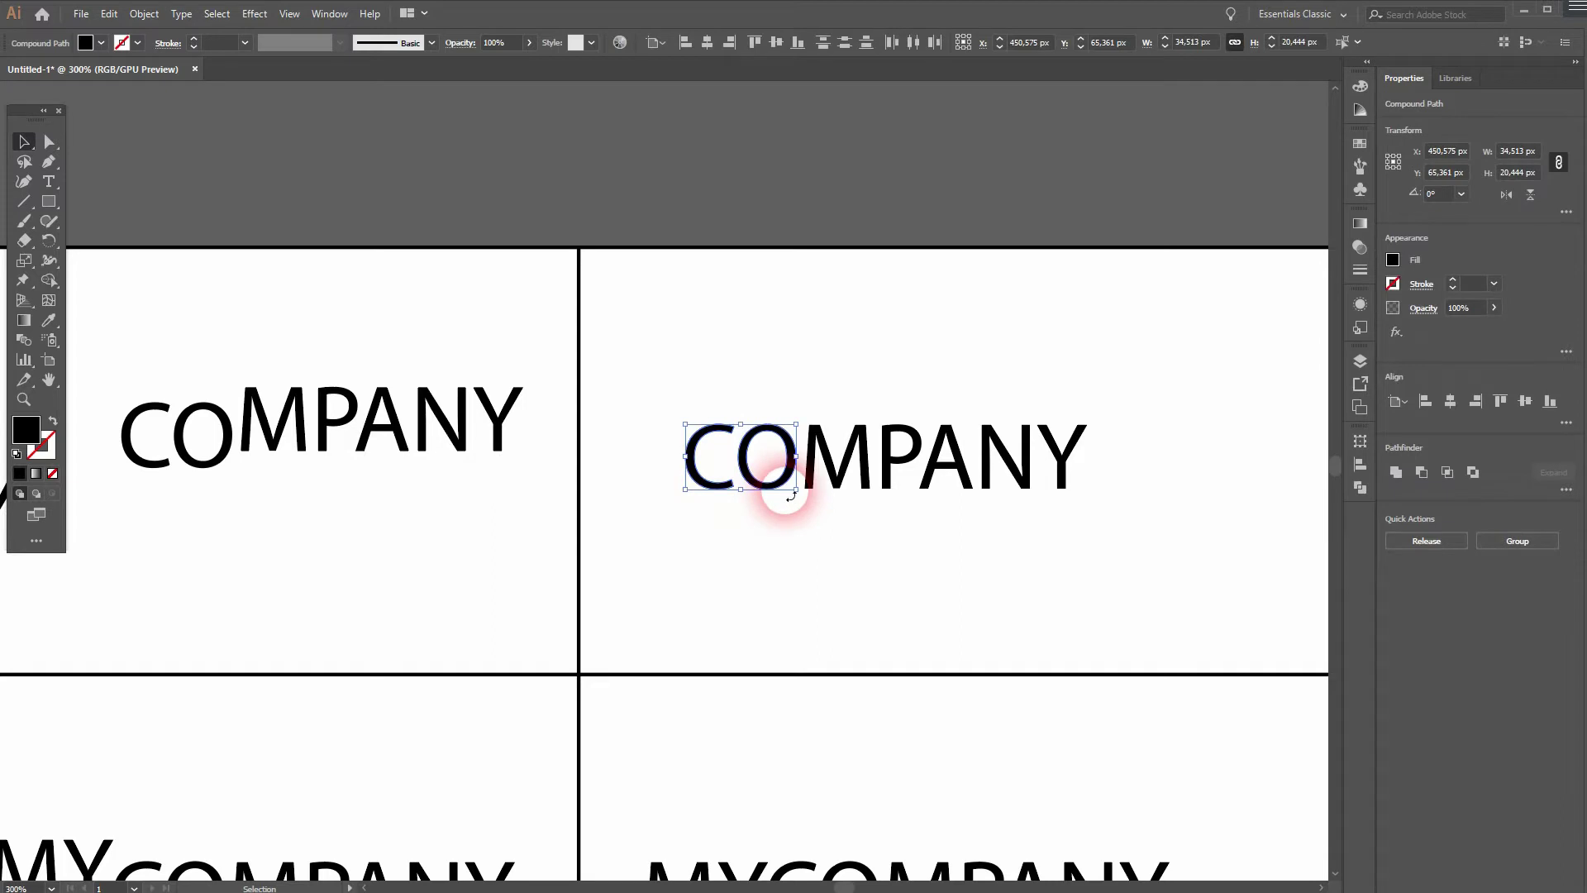
drag(791, 495, 791, 507)
click(898, 538)
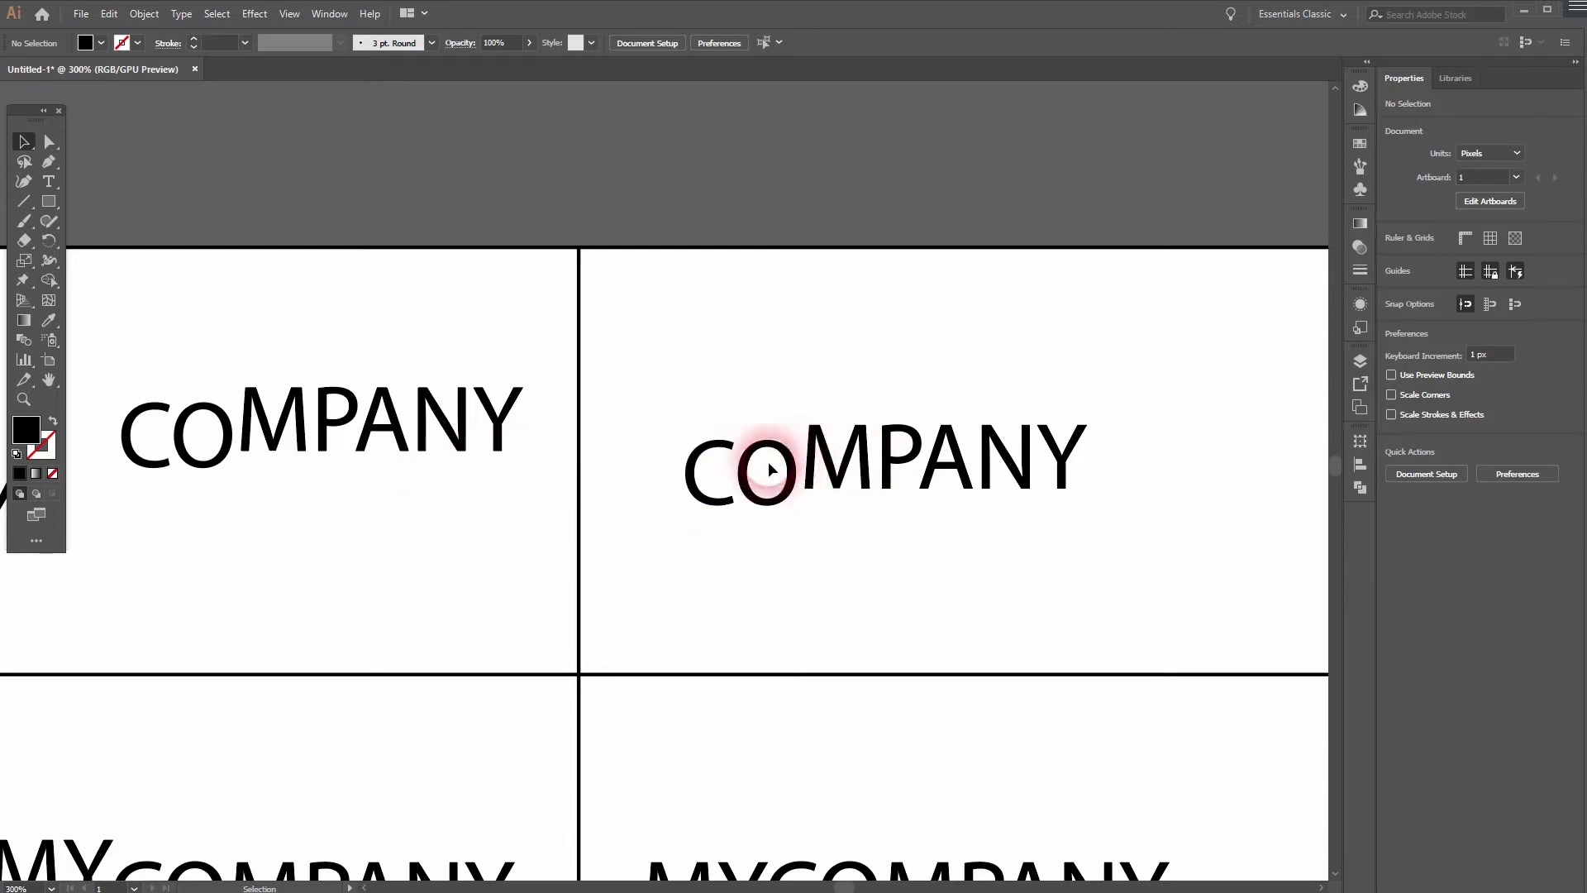
- Pan to the MYCOMPANY row and inspect the raised MY letters of the variant
drag(270, 567, 917, 170)
drag(415, 404, 508, 464)
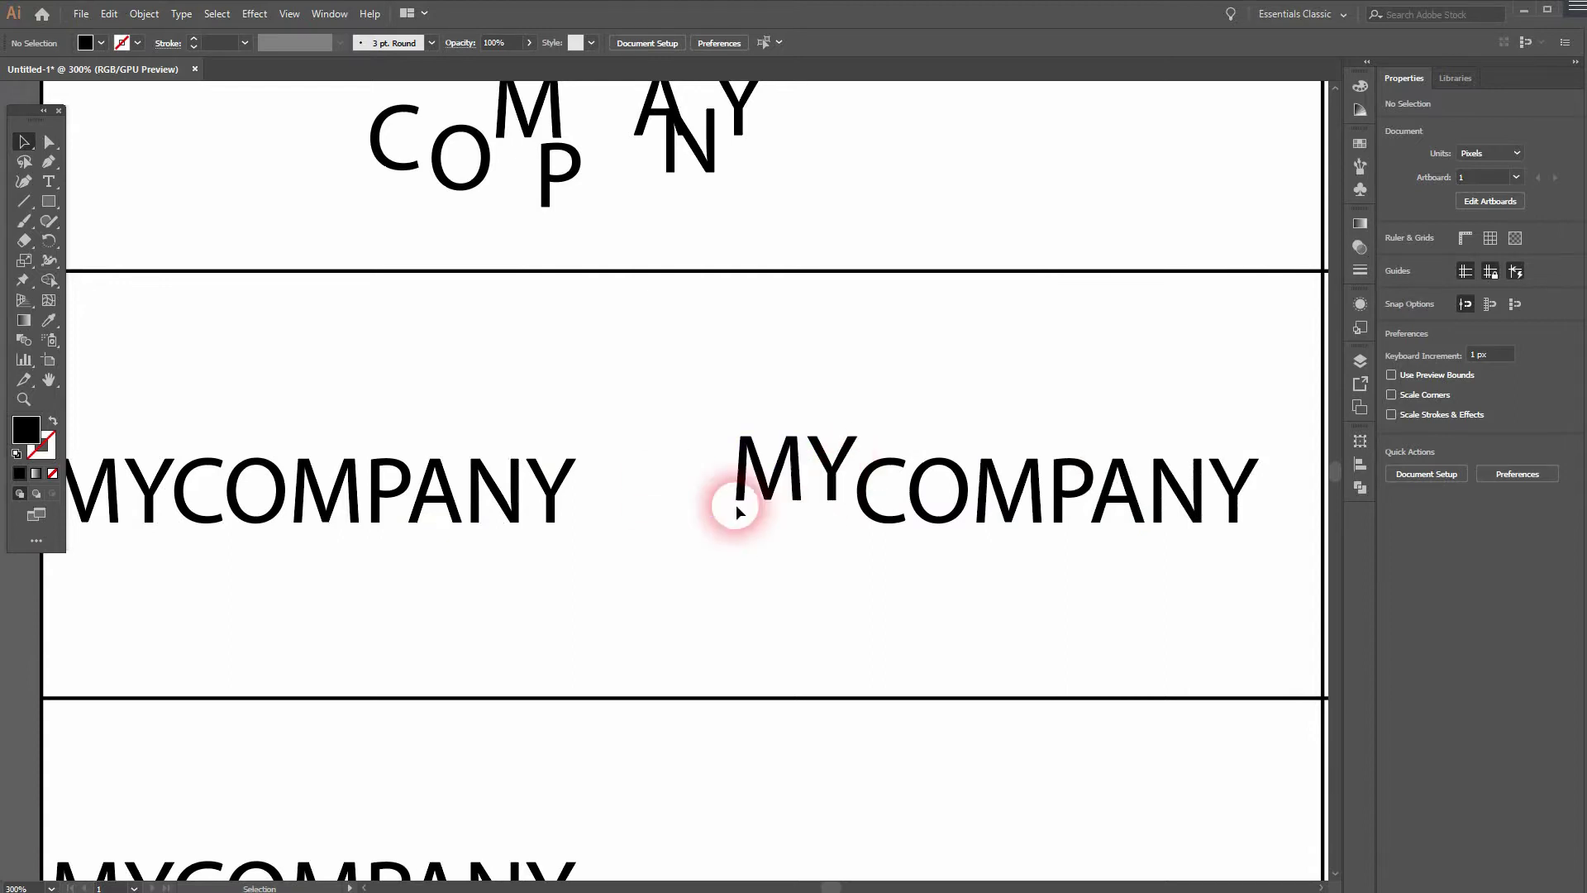
drag(717, 508, 853, 400)
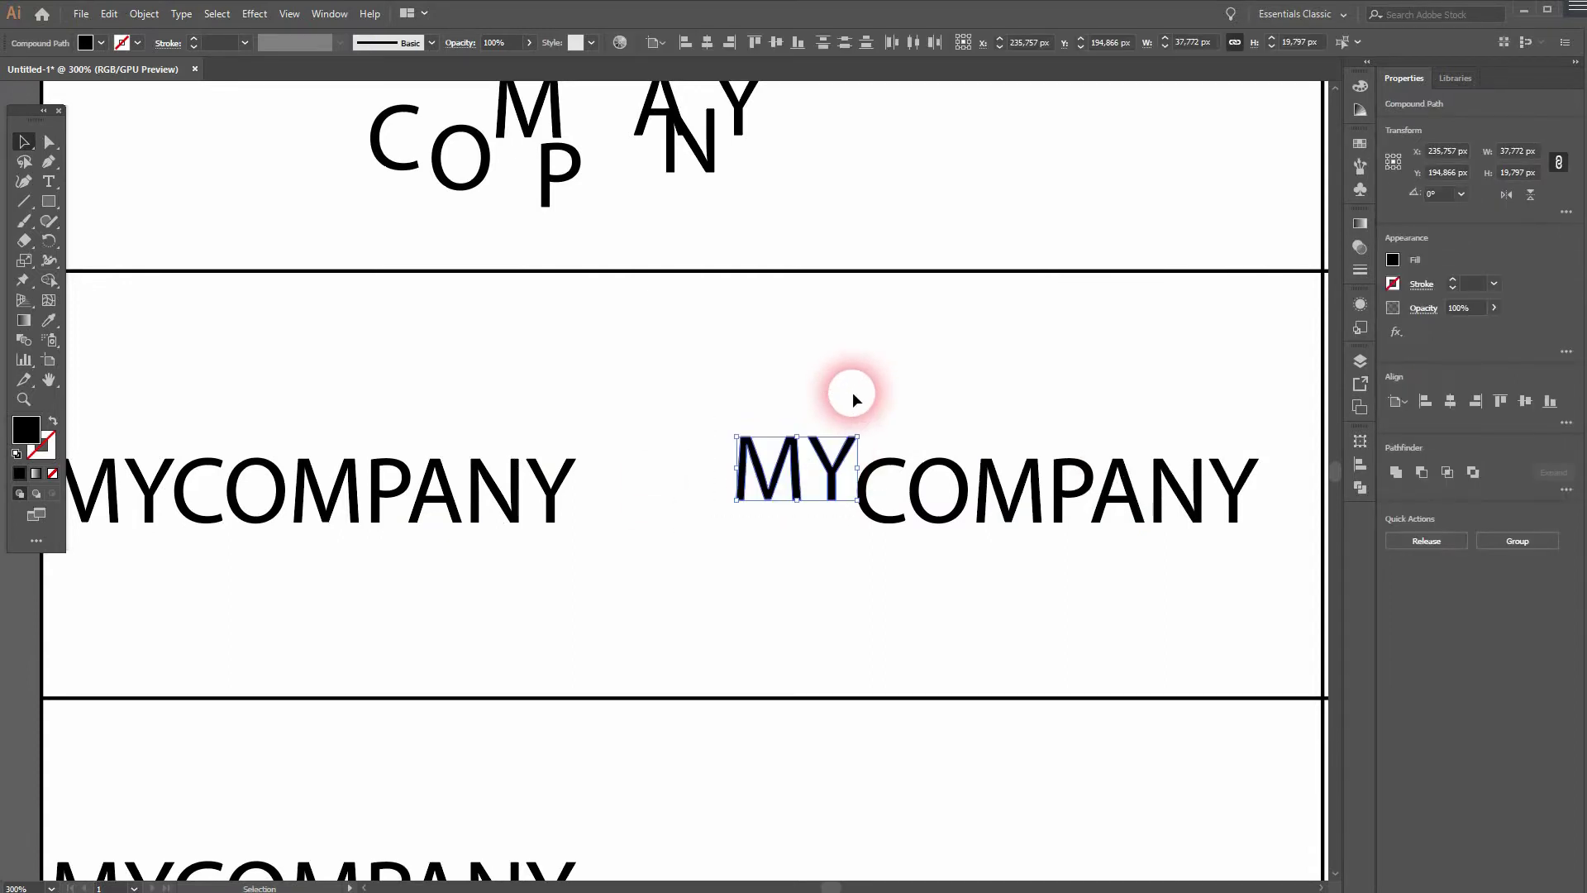
click(960, 405)
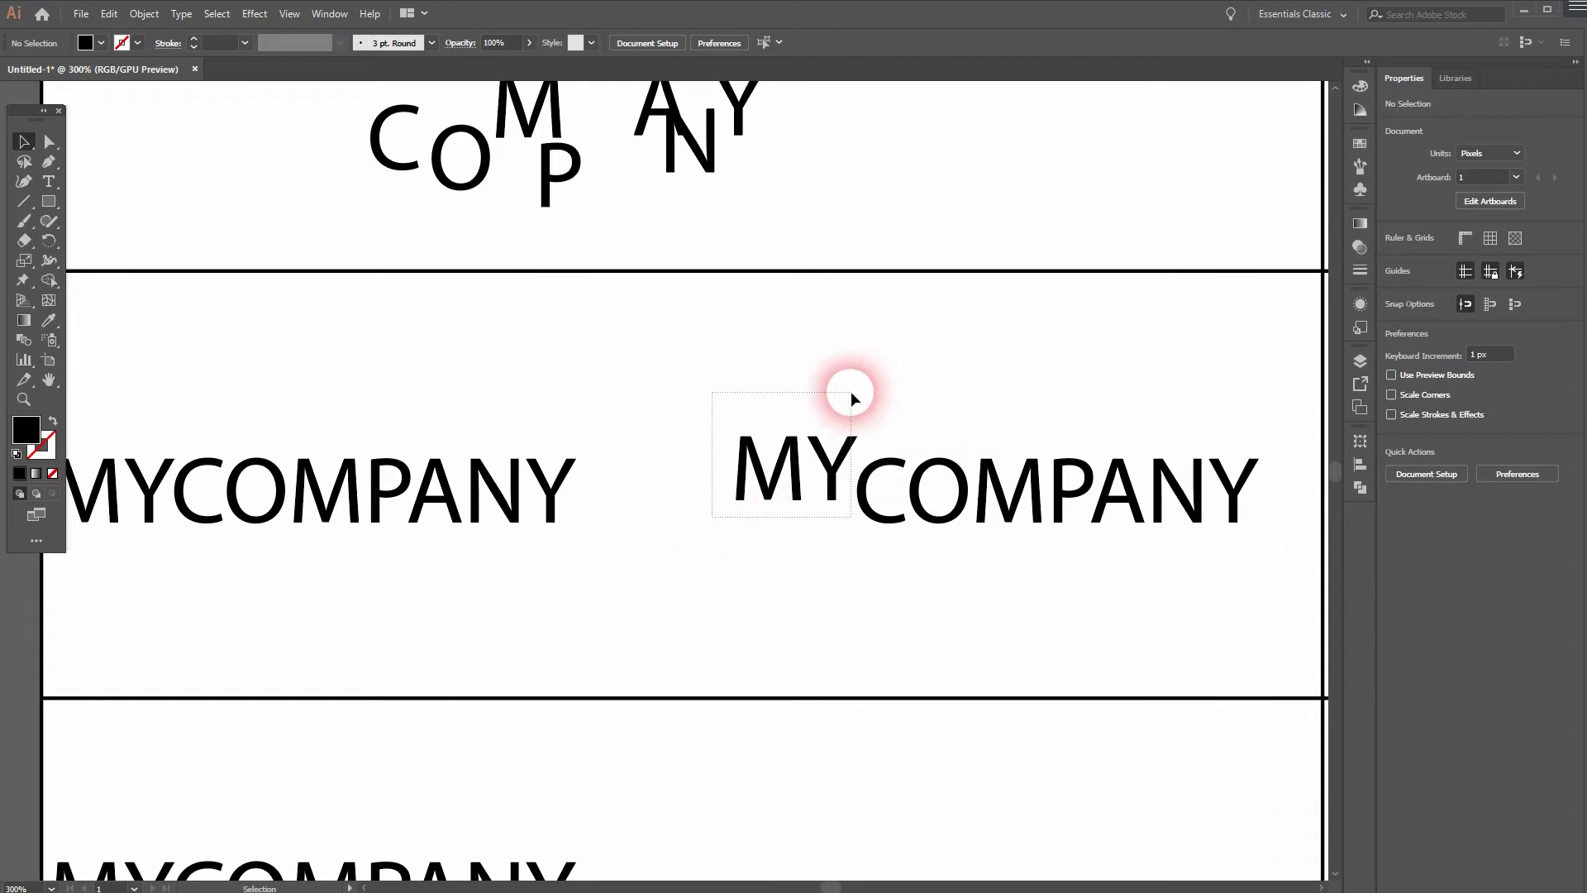
click(839, 446)
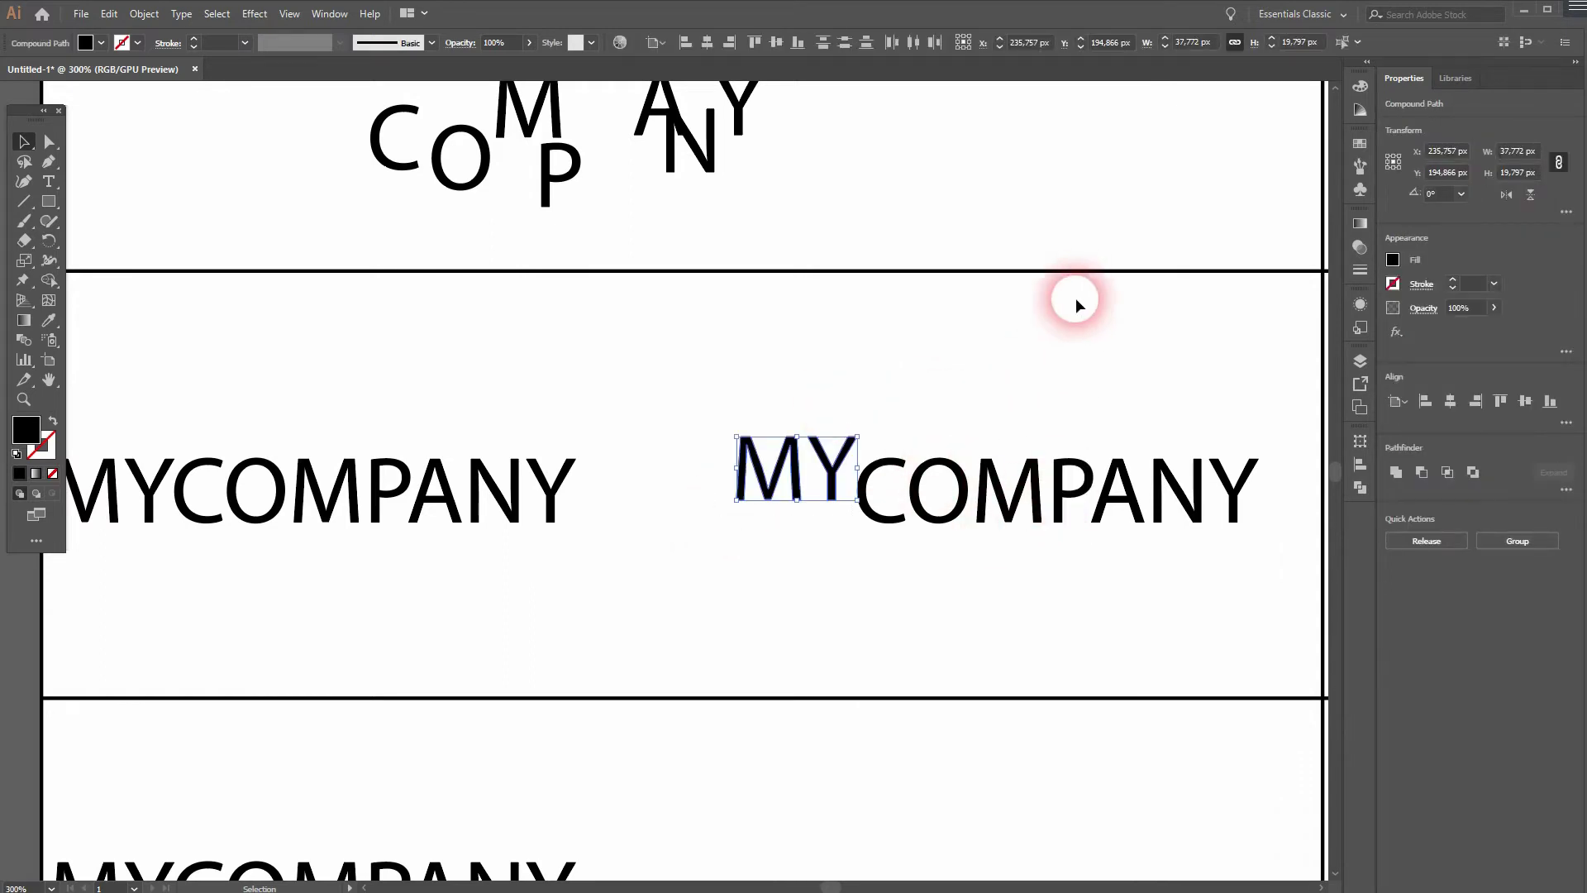
click(1077, 350)
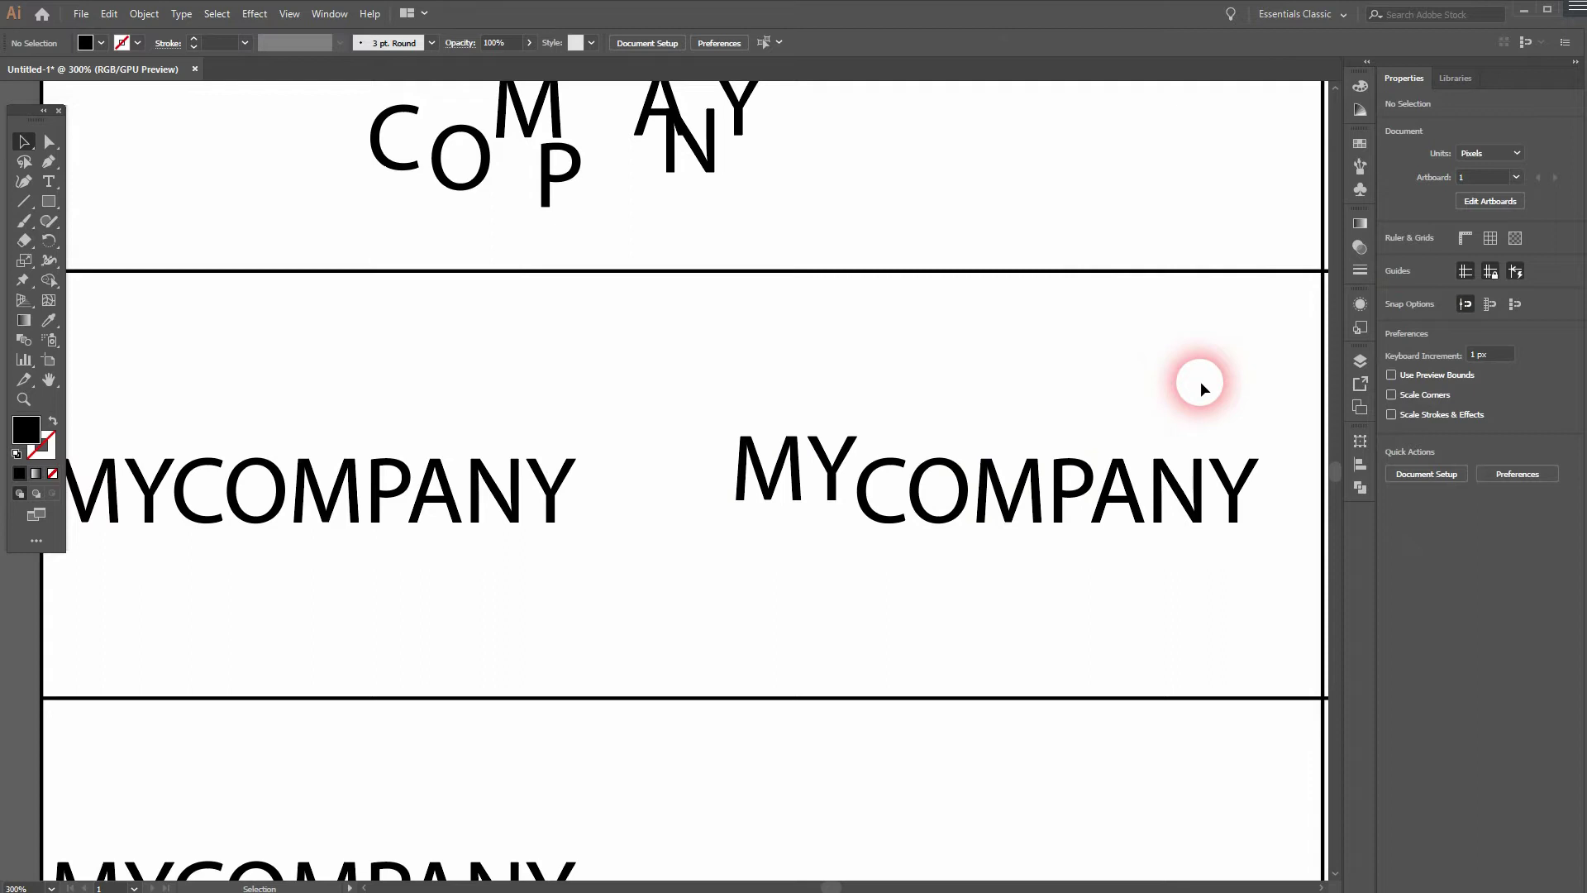
- Outline and ungroup the next plain MYCOMPANY text, then nudge MY up 7 px
drag(1207, 375, 580, 412)
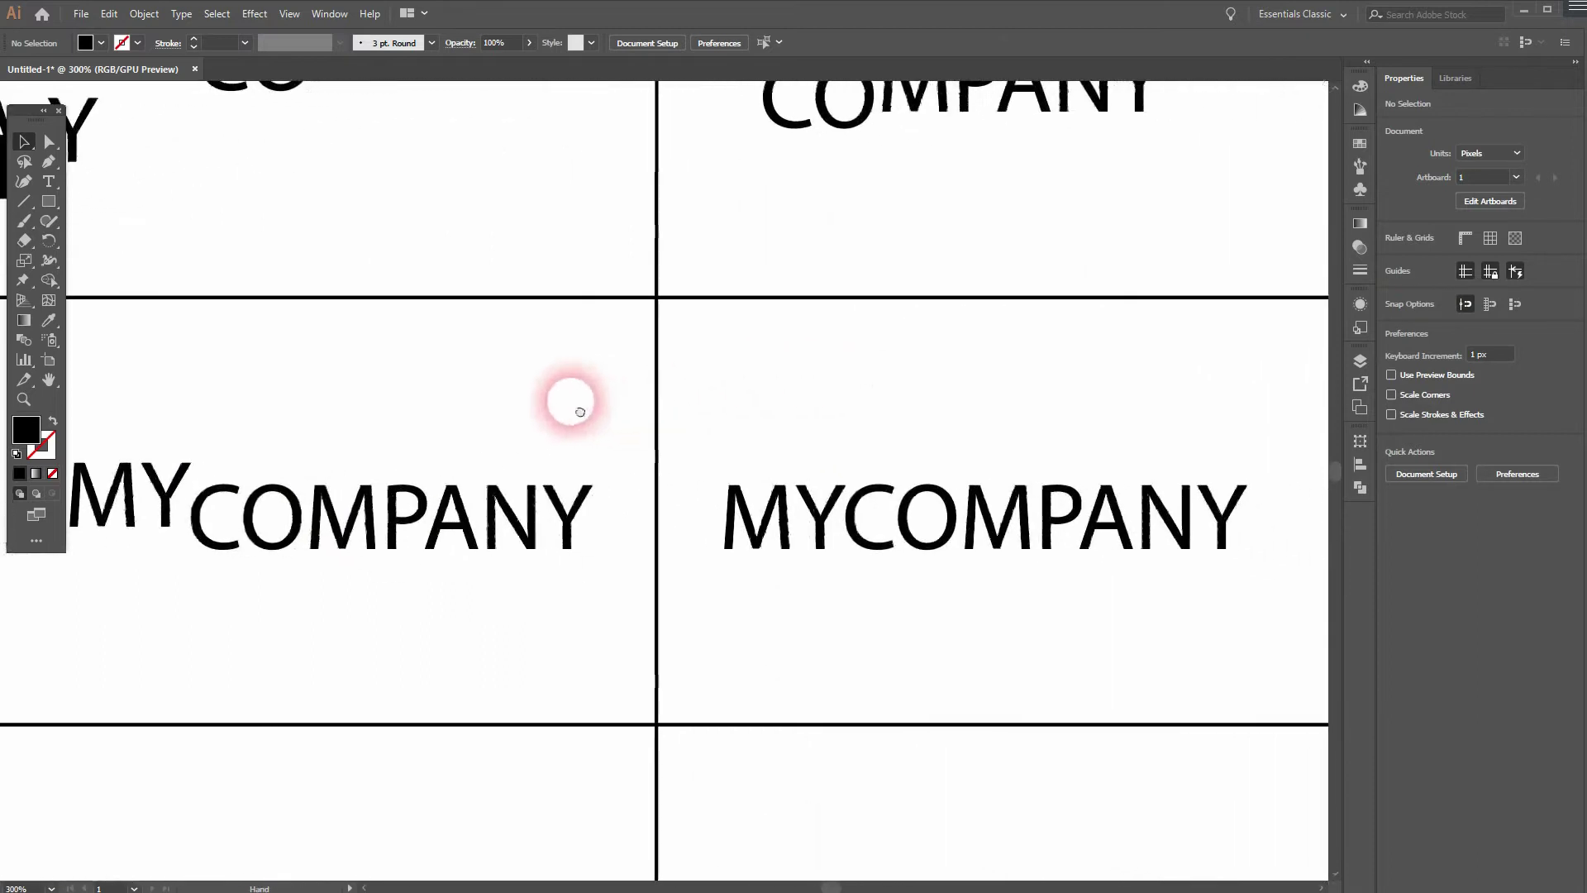
click(975, 508)
right_click(978, 507)
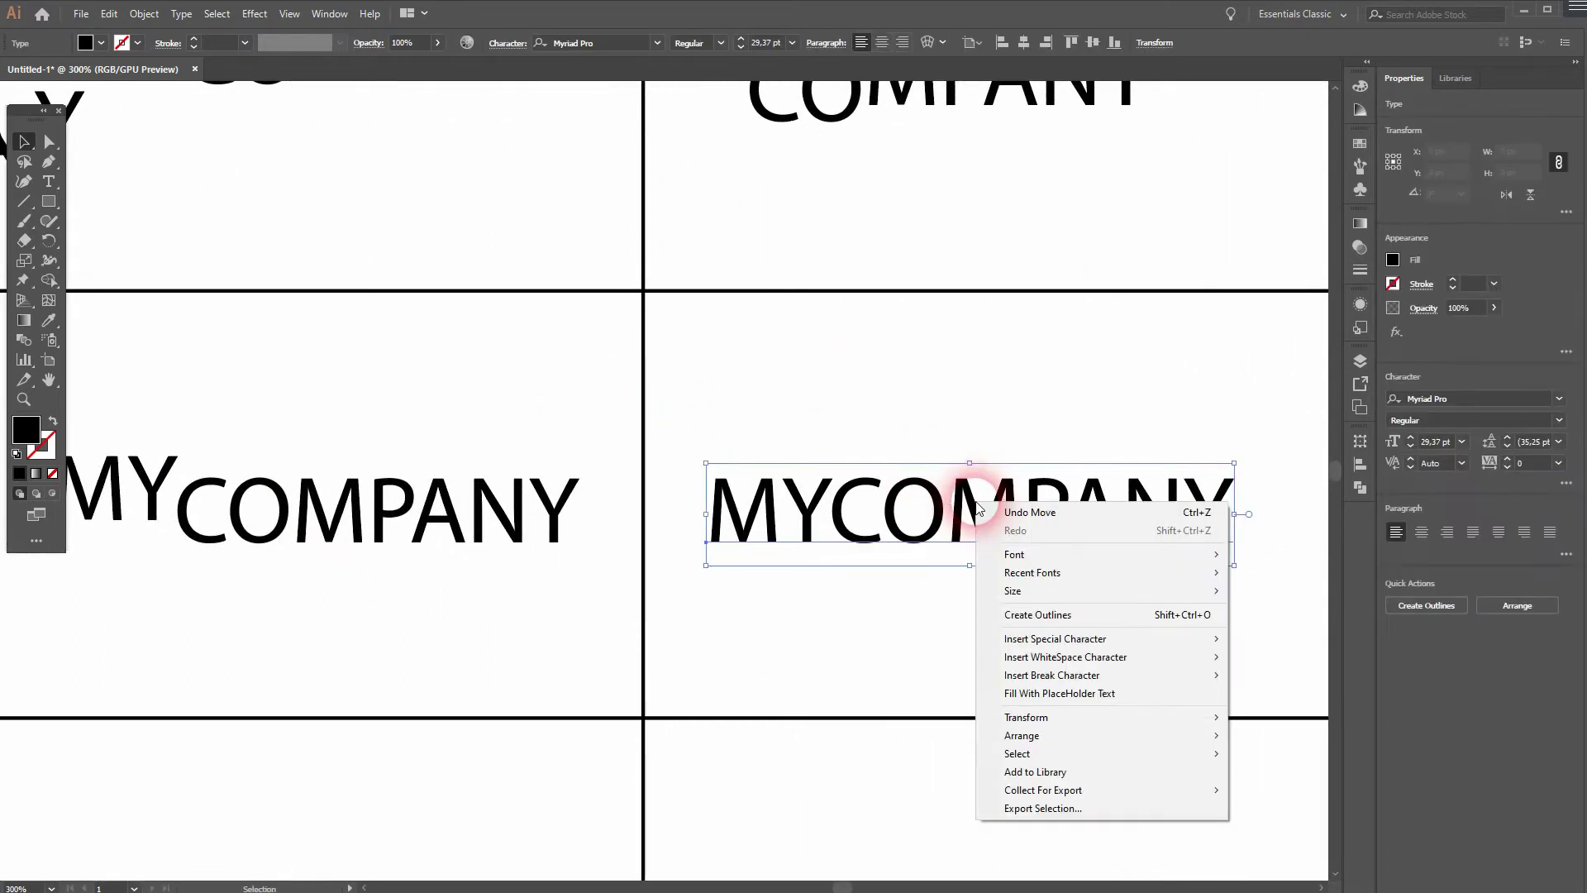
click(1058, 614)
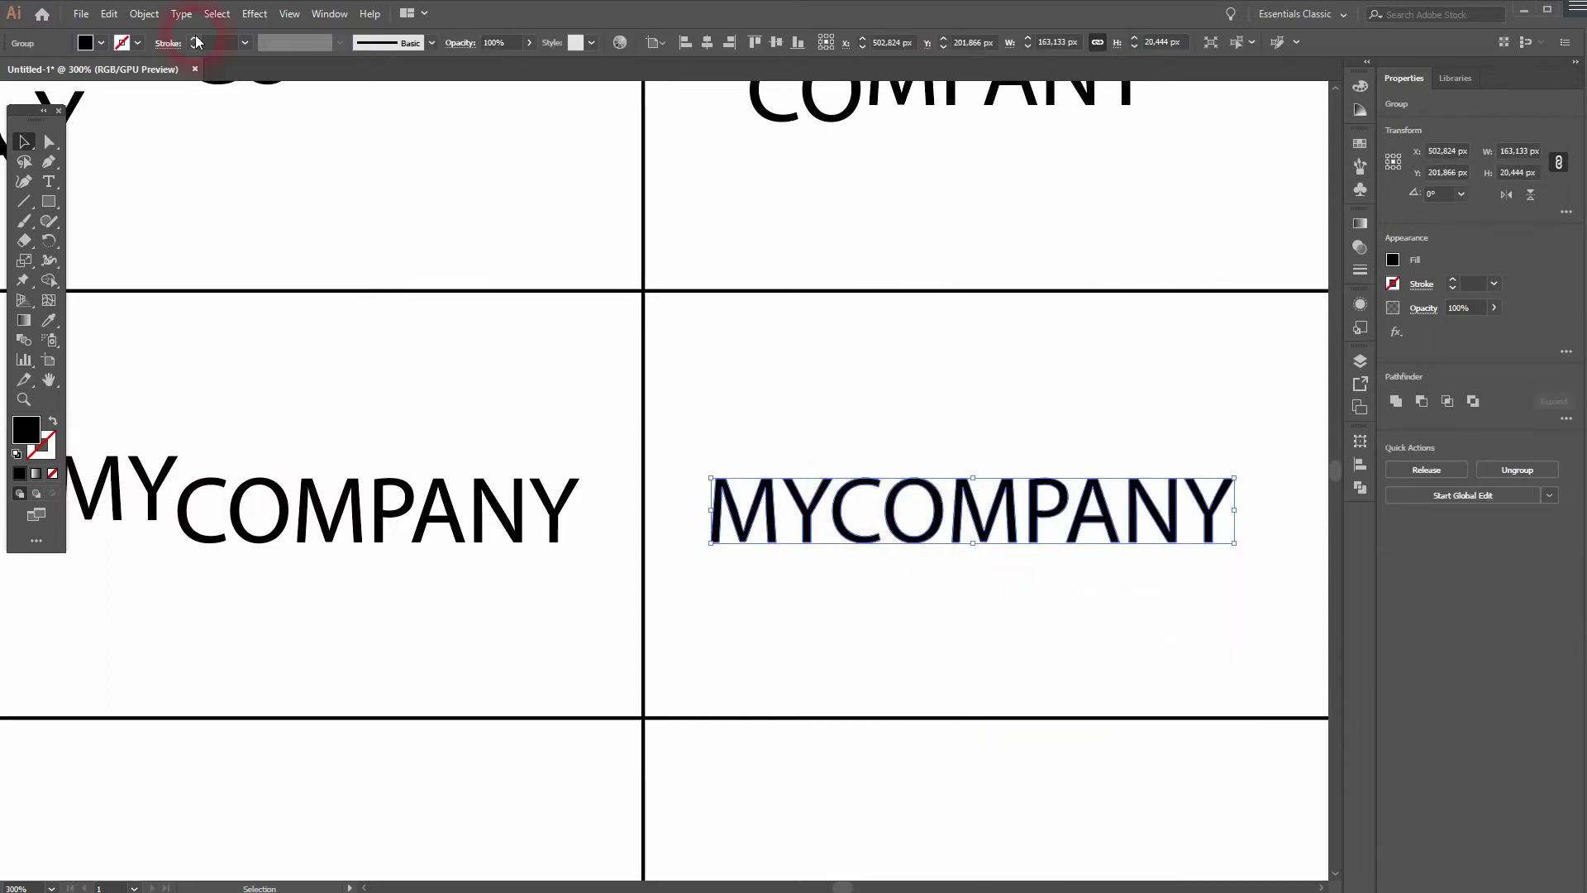
click(154, 16)
click(201, 111)
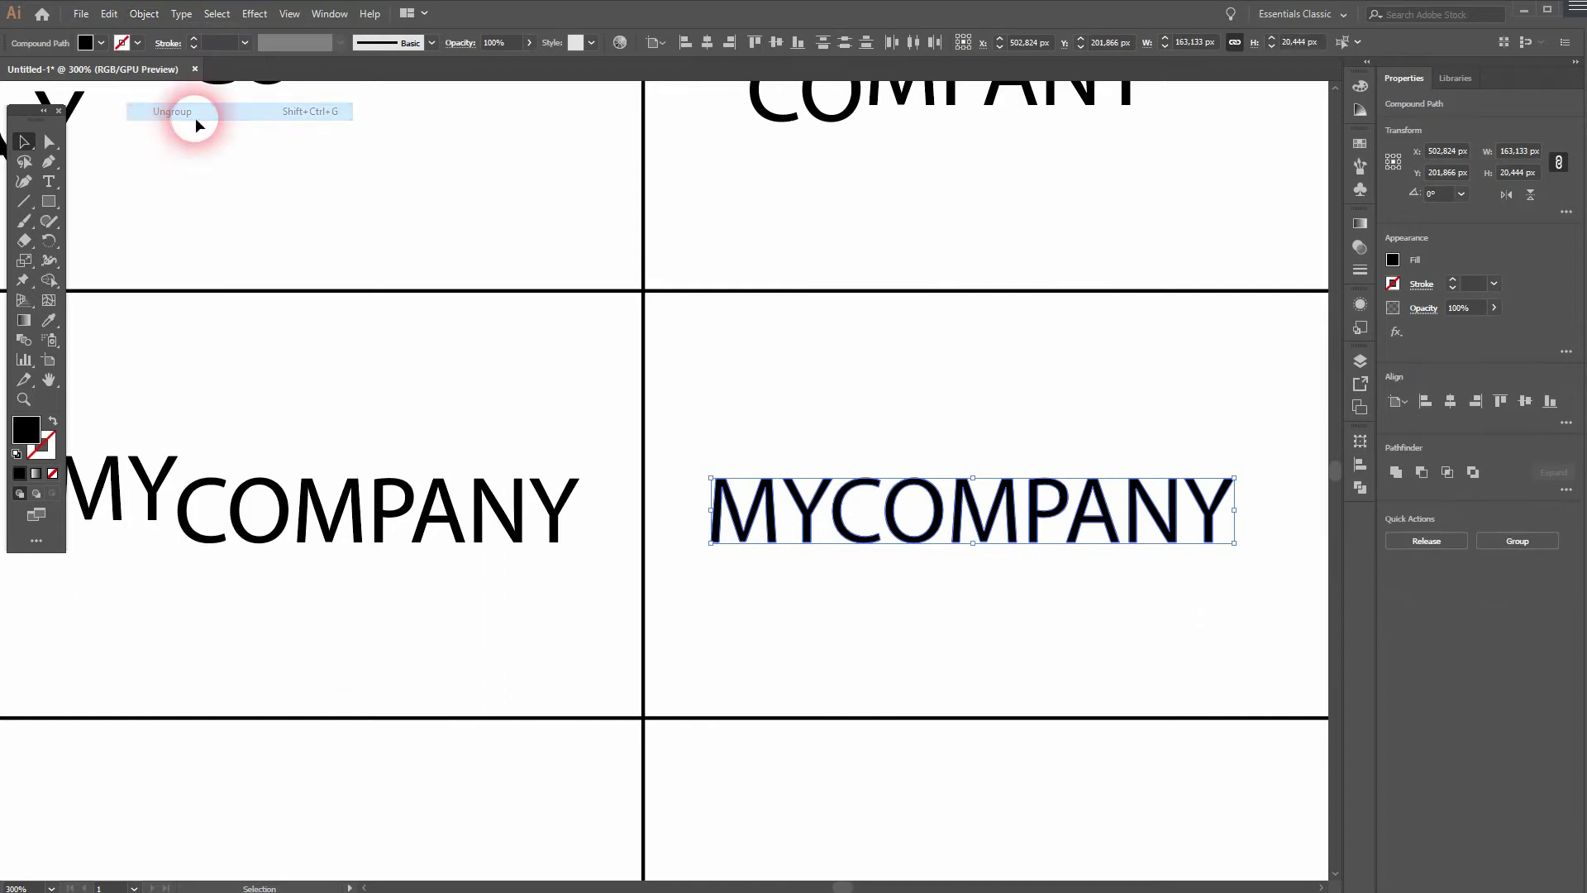
click(1010, 419)
drag(685, 562, 810, 406)
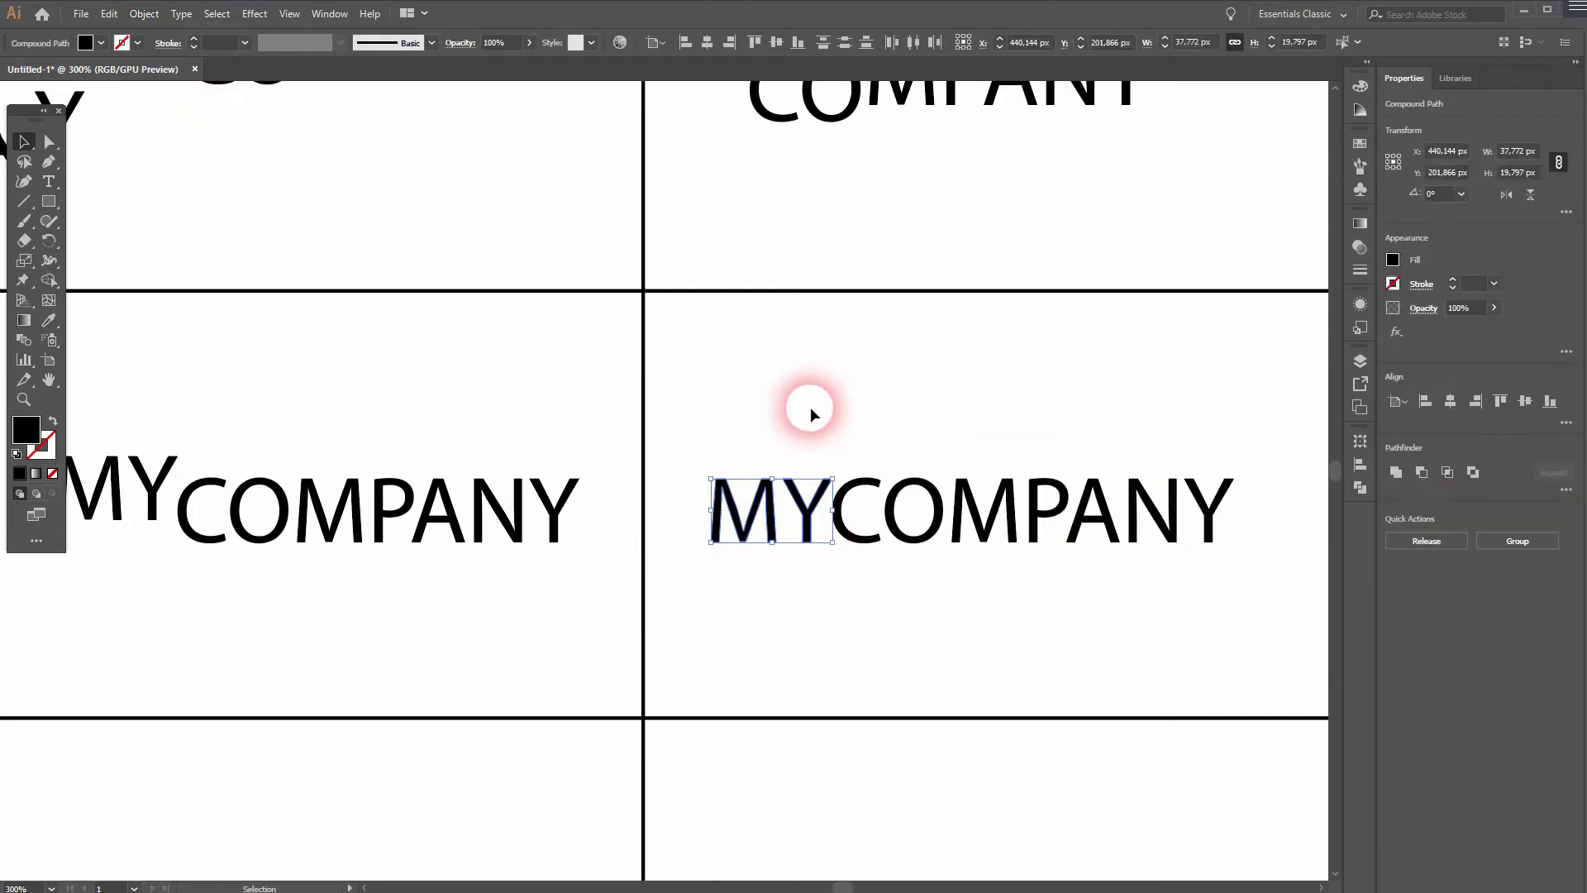
key(Up)
key(Up)
key(Up)
key(Up)
key(Up)
key(Up)
key(Up)
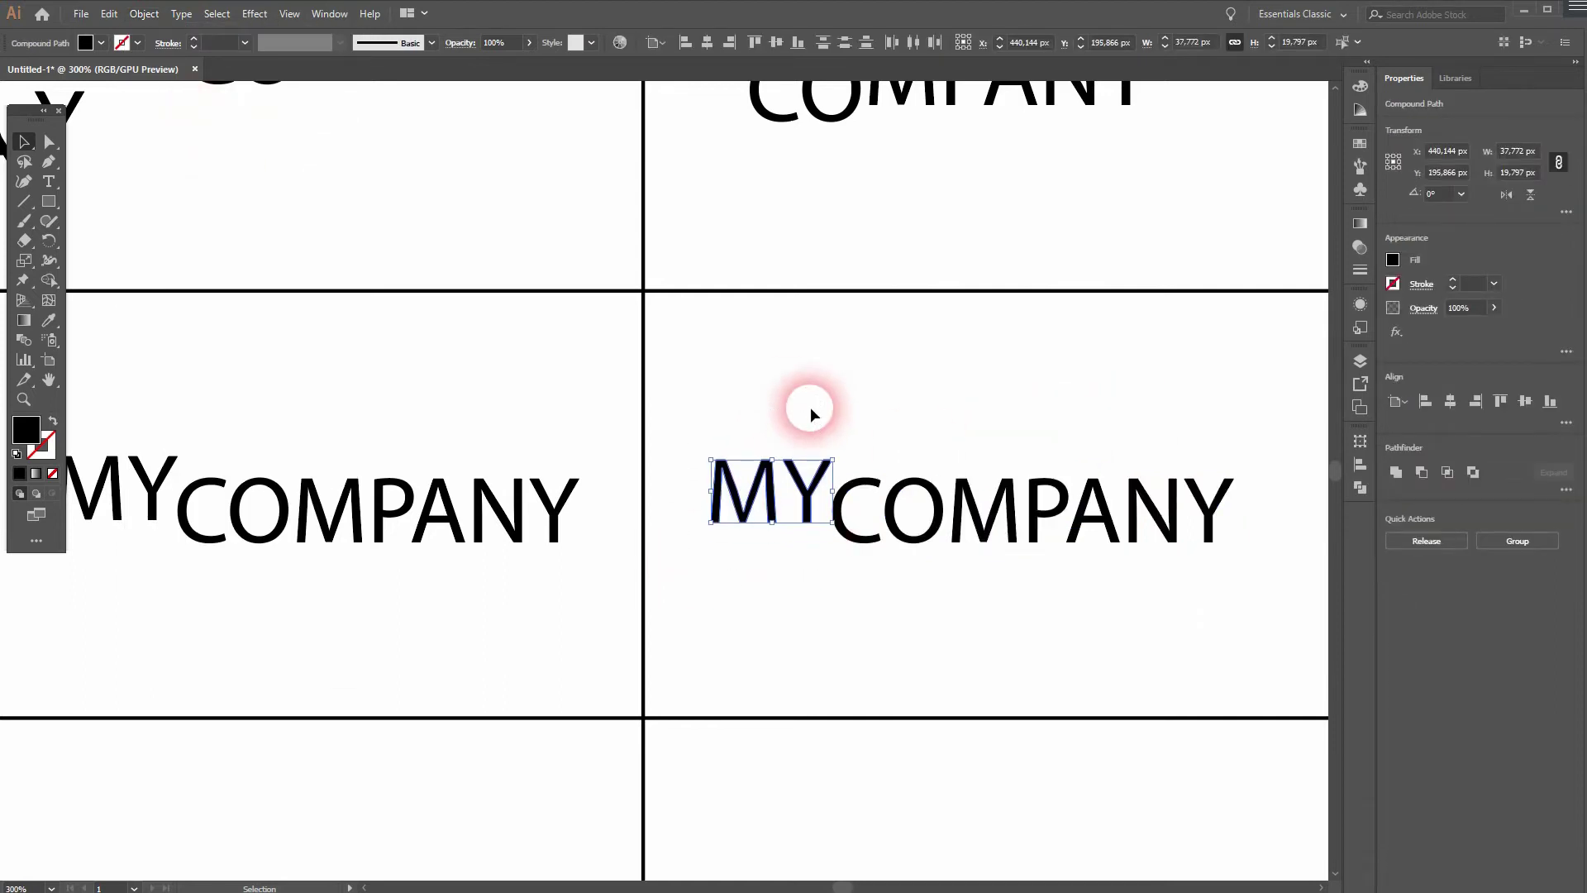
- Fill the MY letters dark green and the COMPANY letters light blue
click(98, 41)
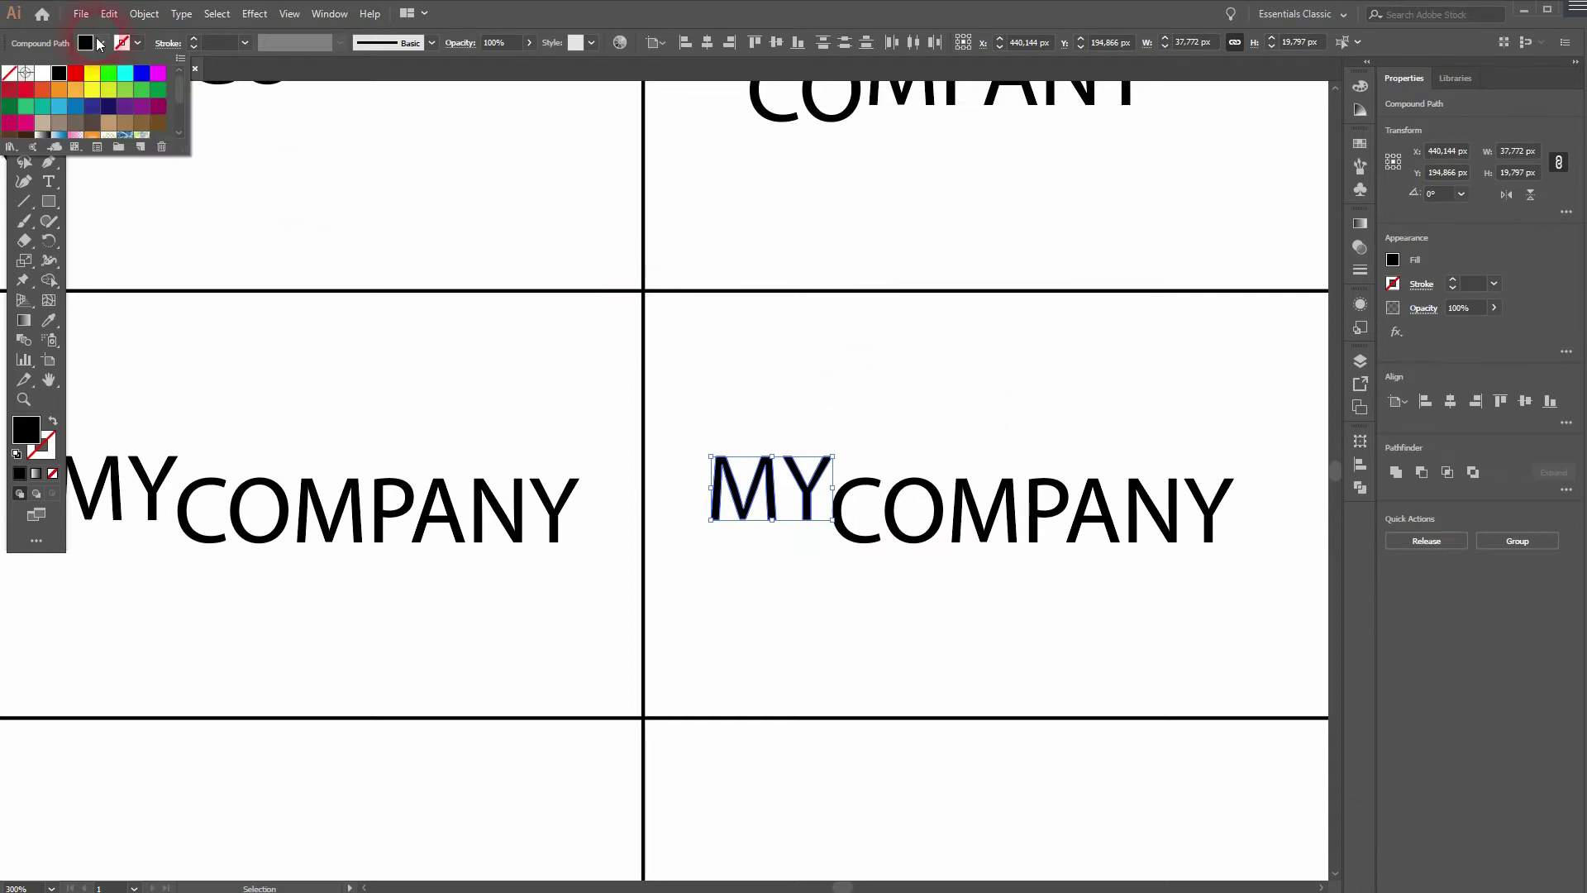
click(9, 106)
click(928, 444)
click(841, 610)
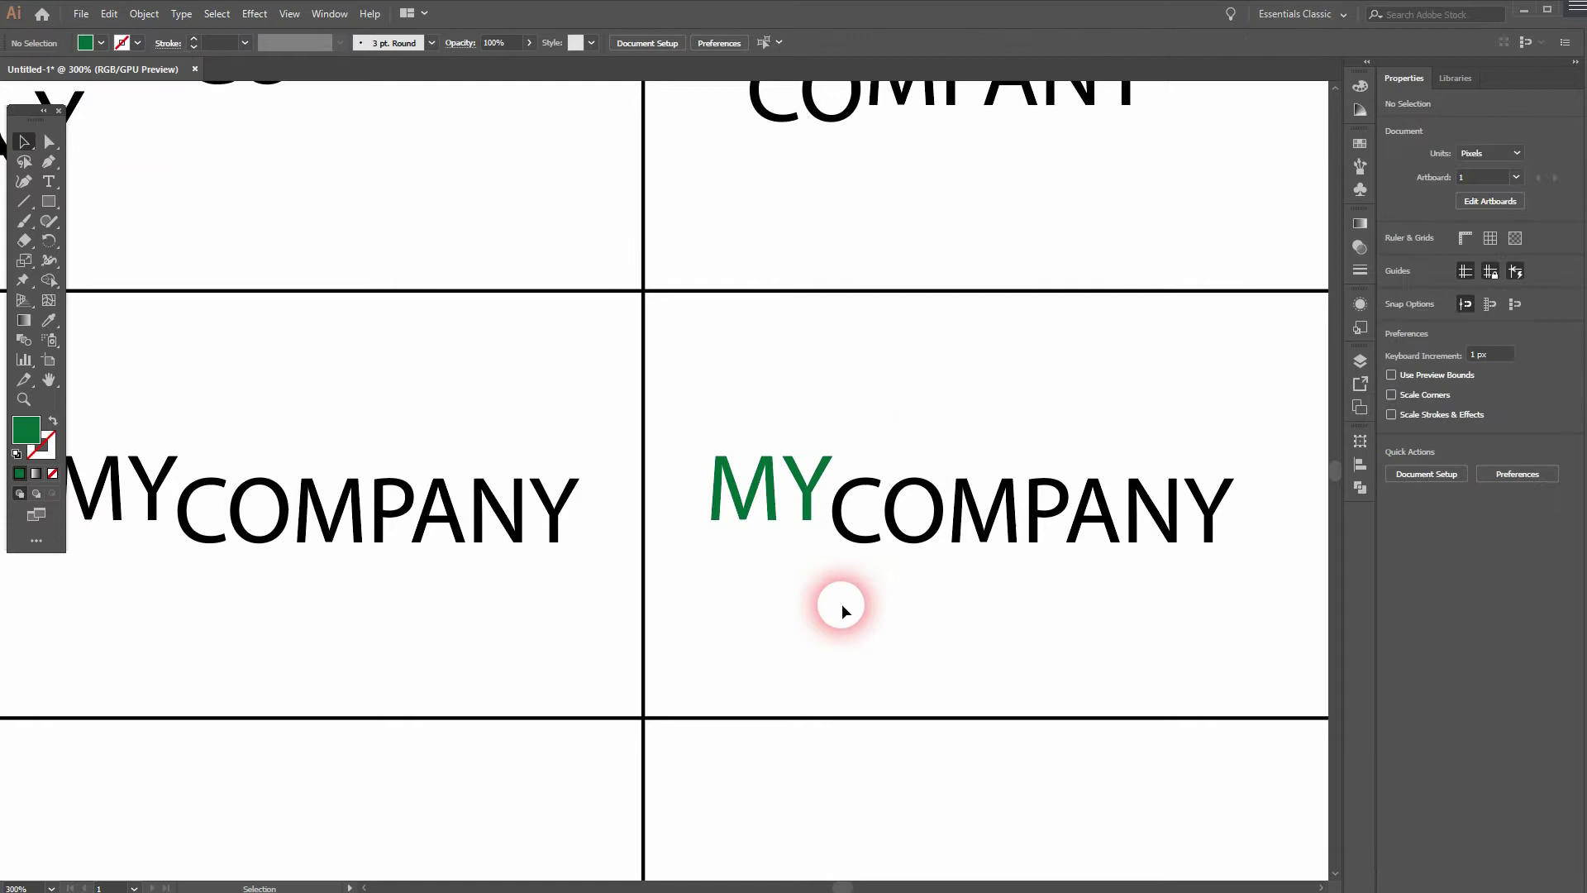
drag(856, 567, 1223, 449)
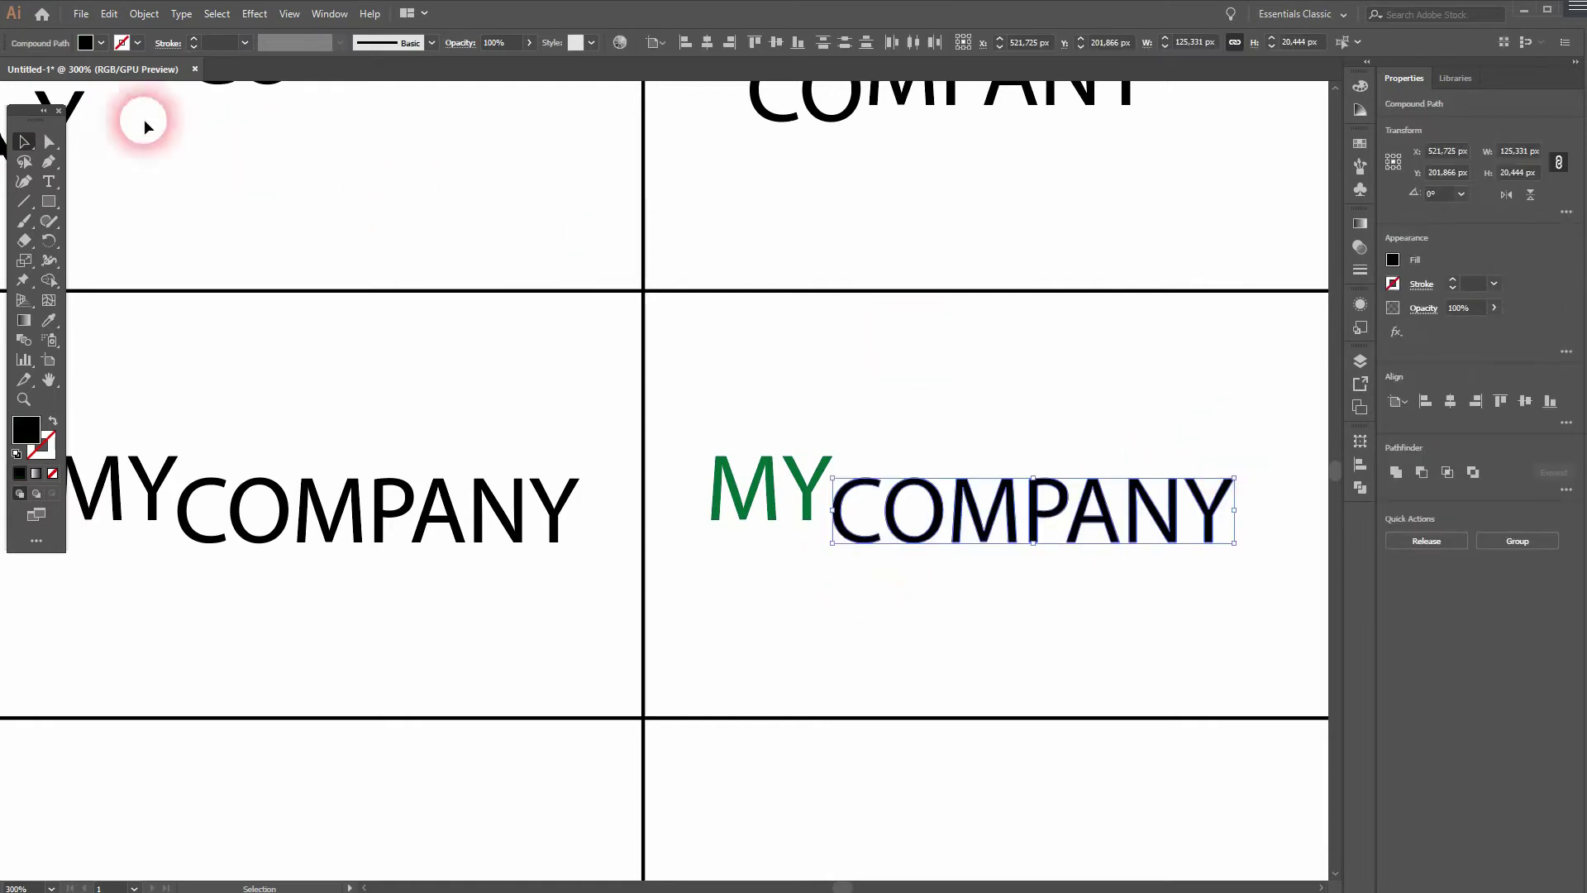
click(100, 43)
click(58, 106)
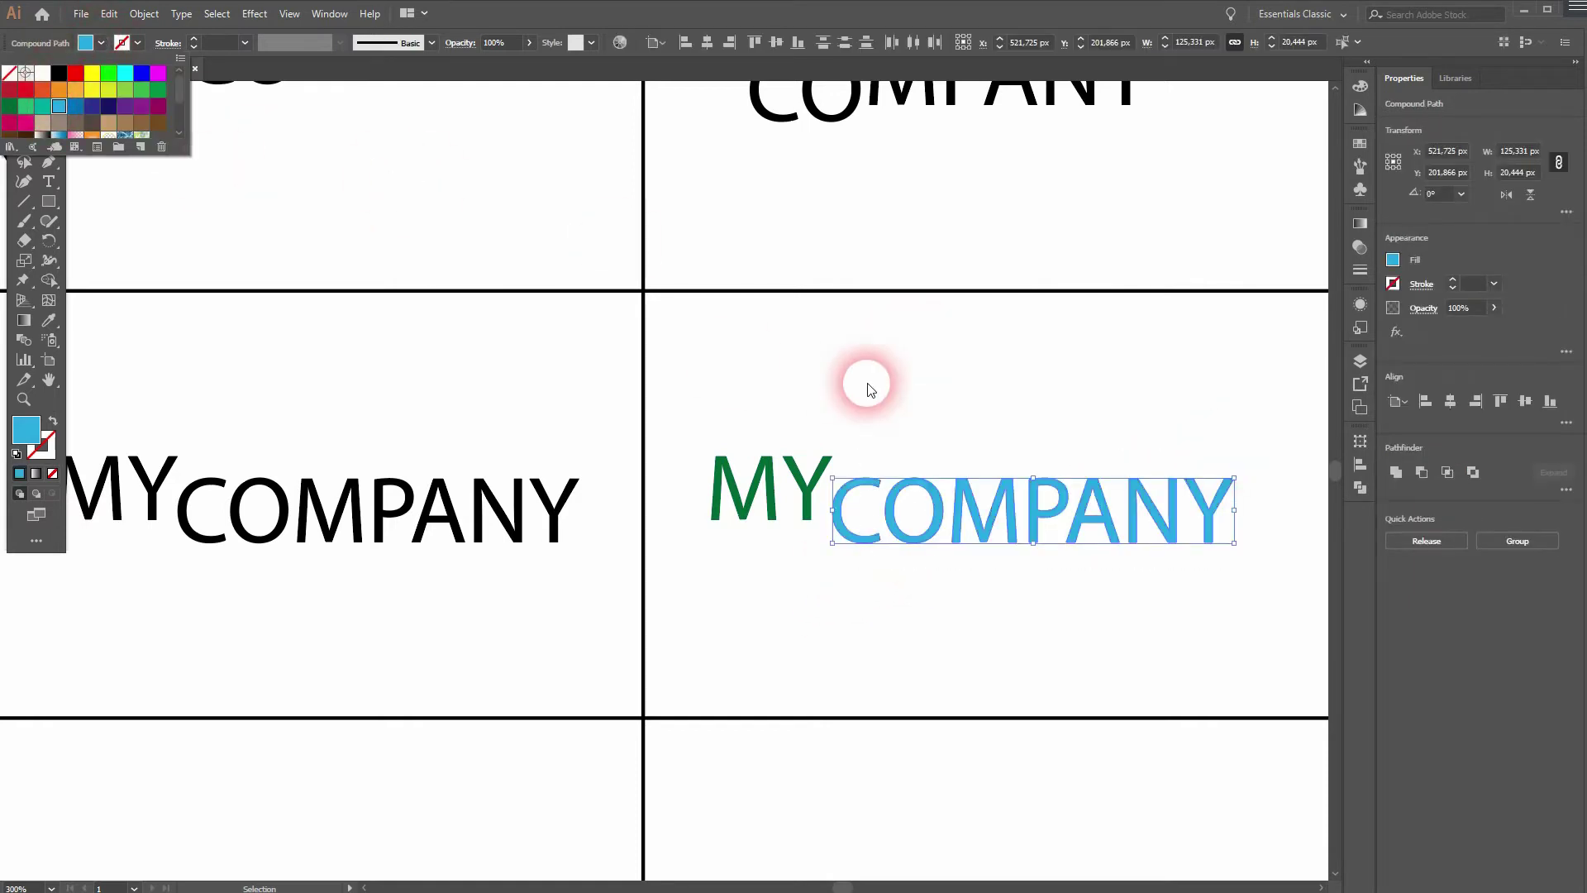
click(939, 411)
click(931, 405)
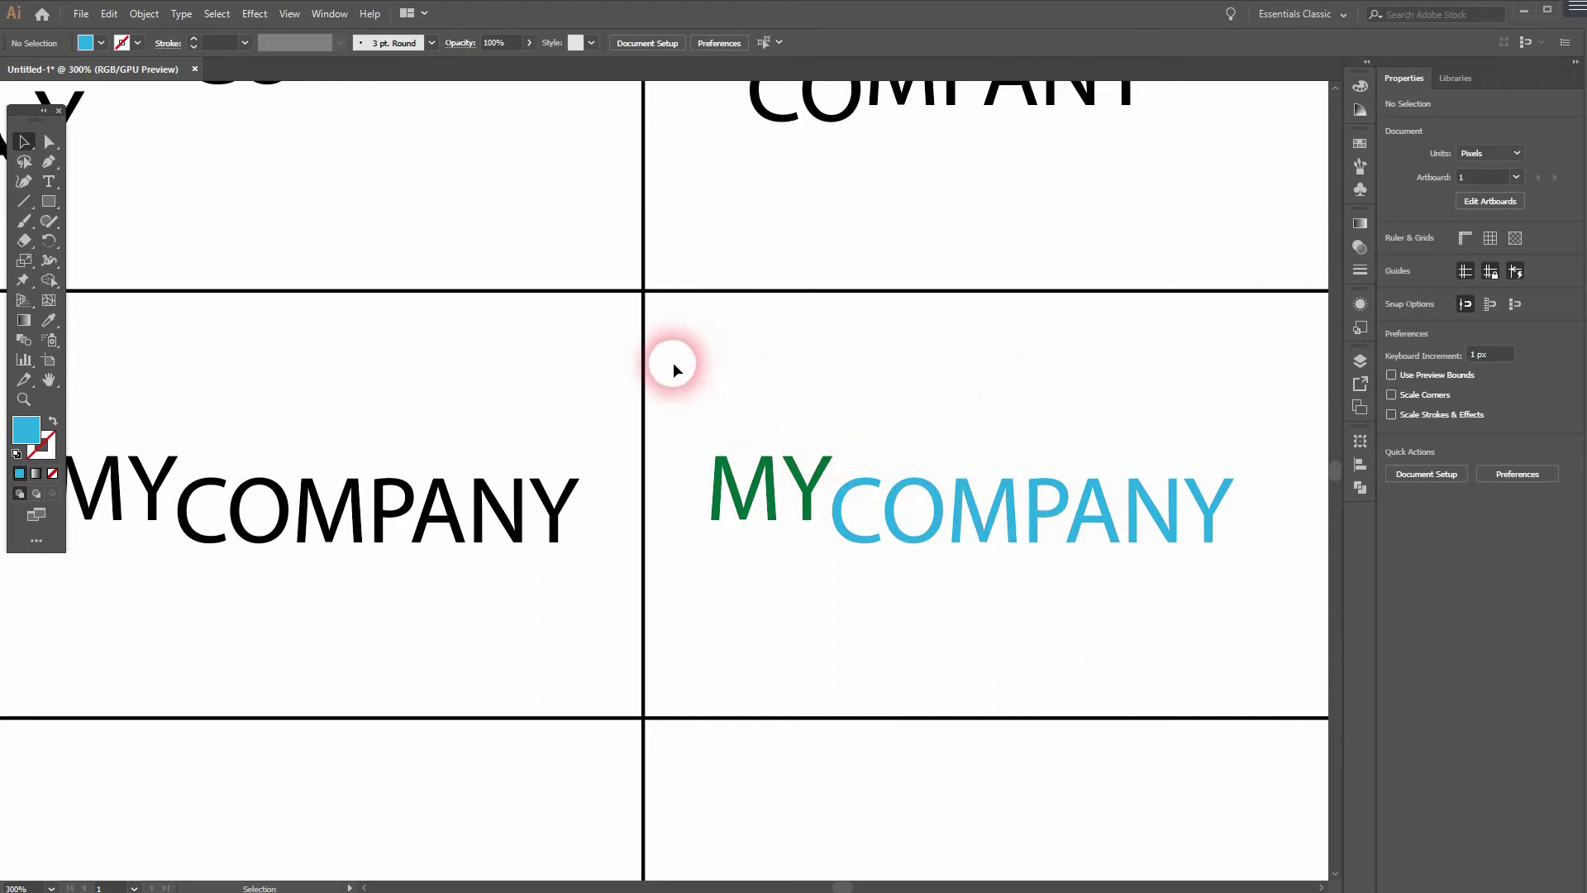
- Nudge the big-MY variant's MY with arrow keys onto the COMPANY baseline at Y 338.213 px
drag(330, 439, 833, 245)
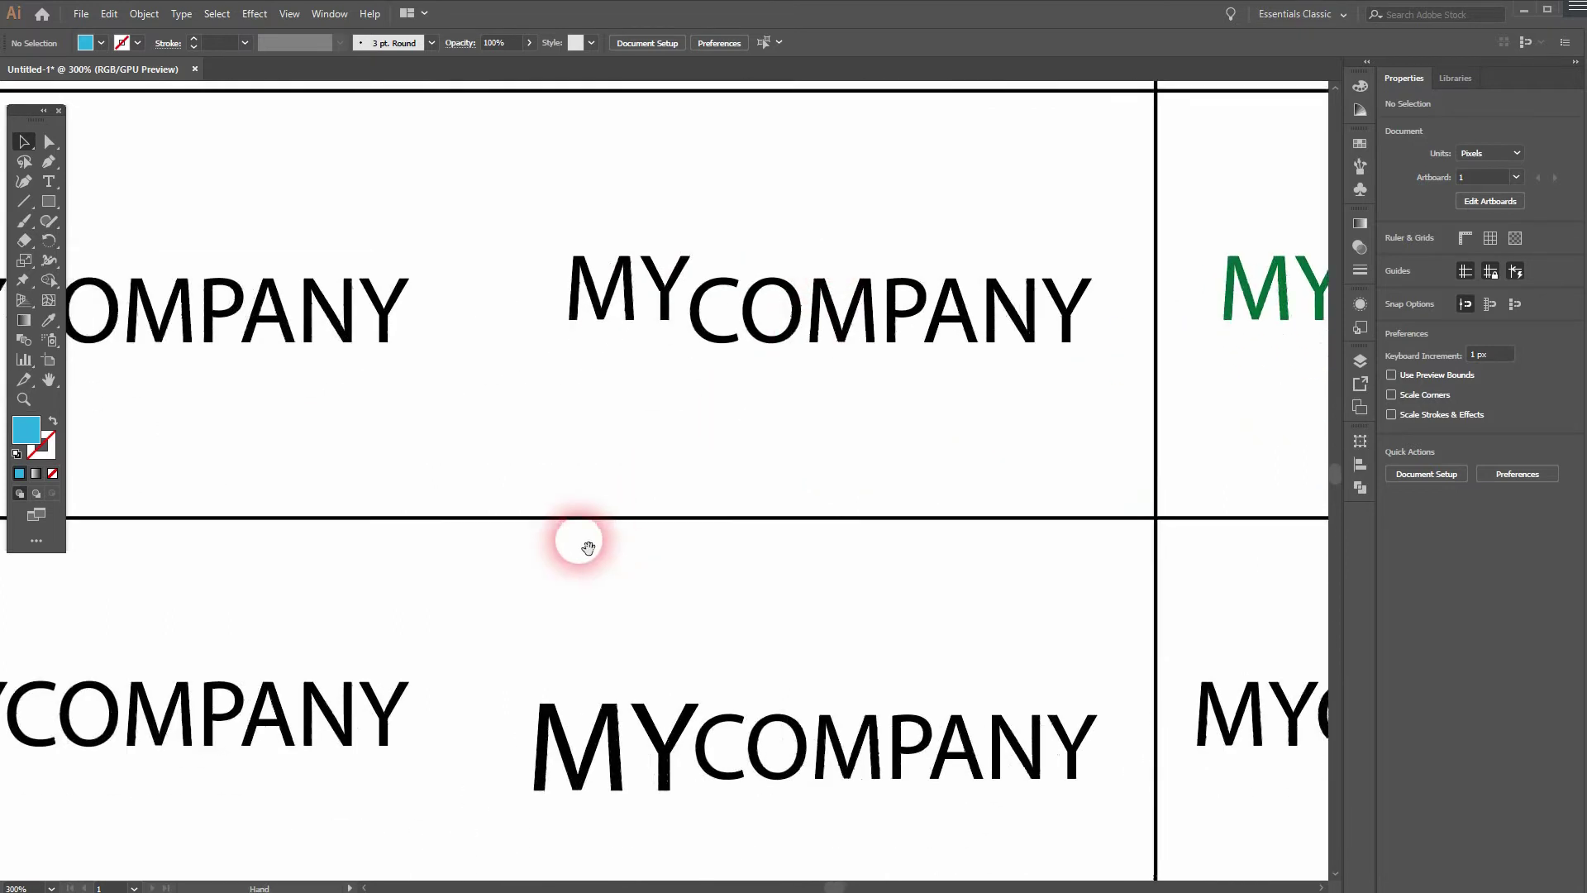
drag(588, 547, 830, 354)
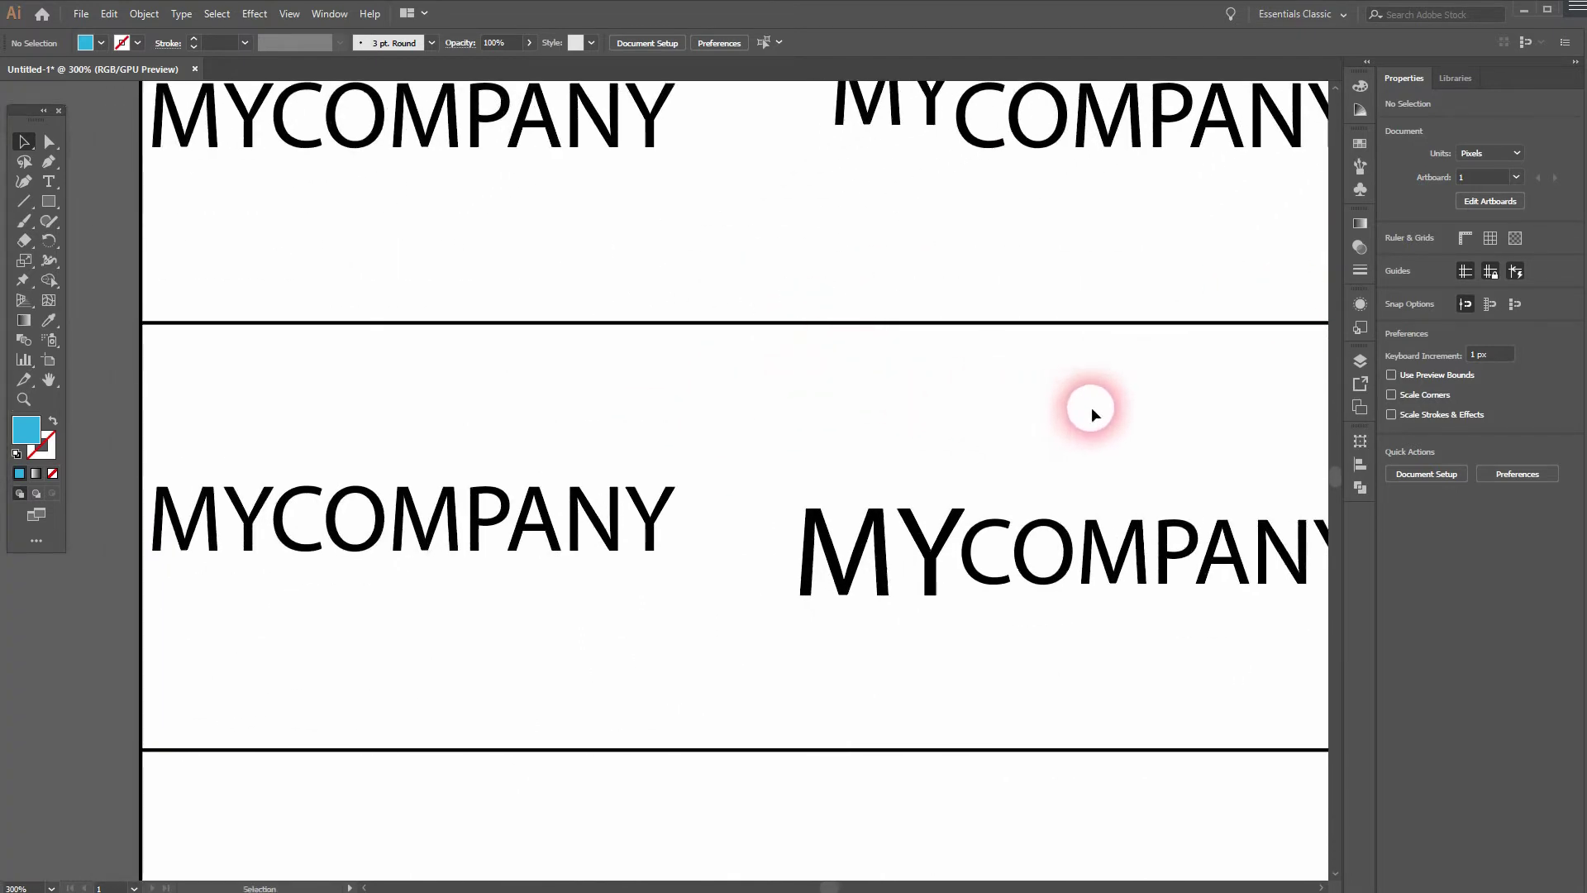
drag(1091, 407, 879, 390)
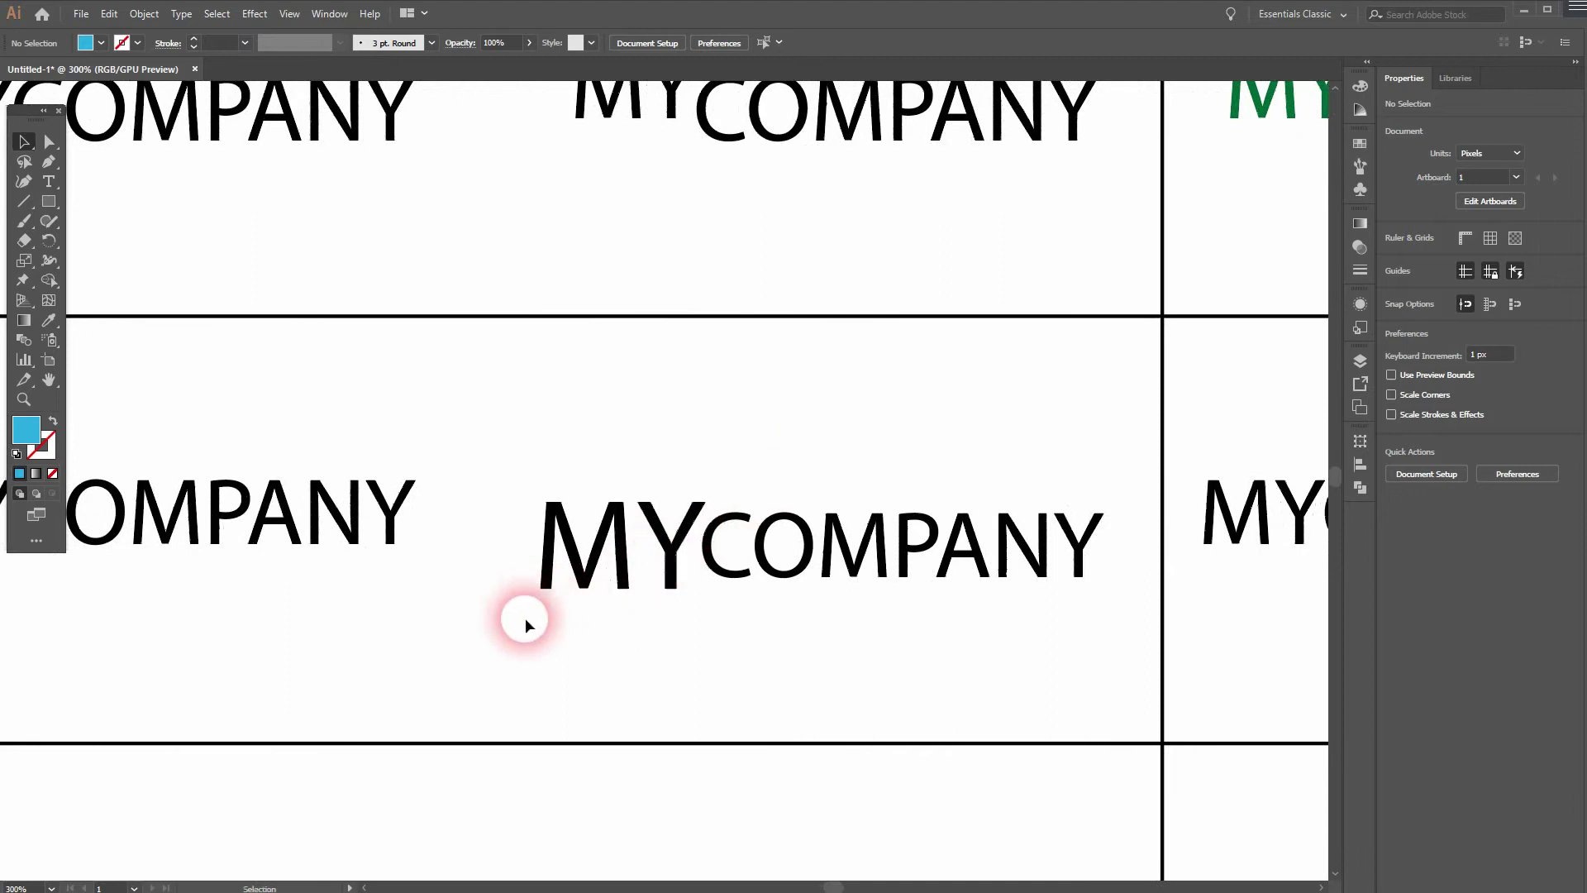
drag(524, 617, 719, 439)
click(583, 576)
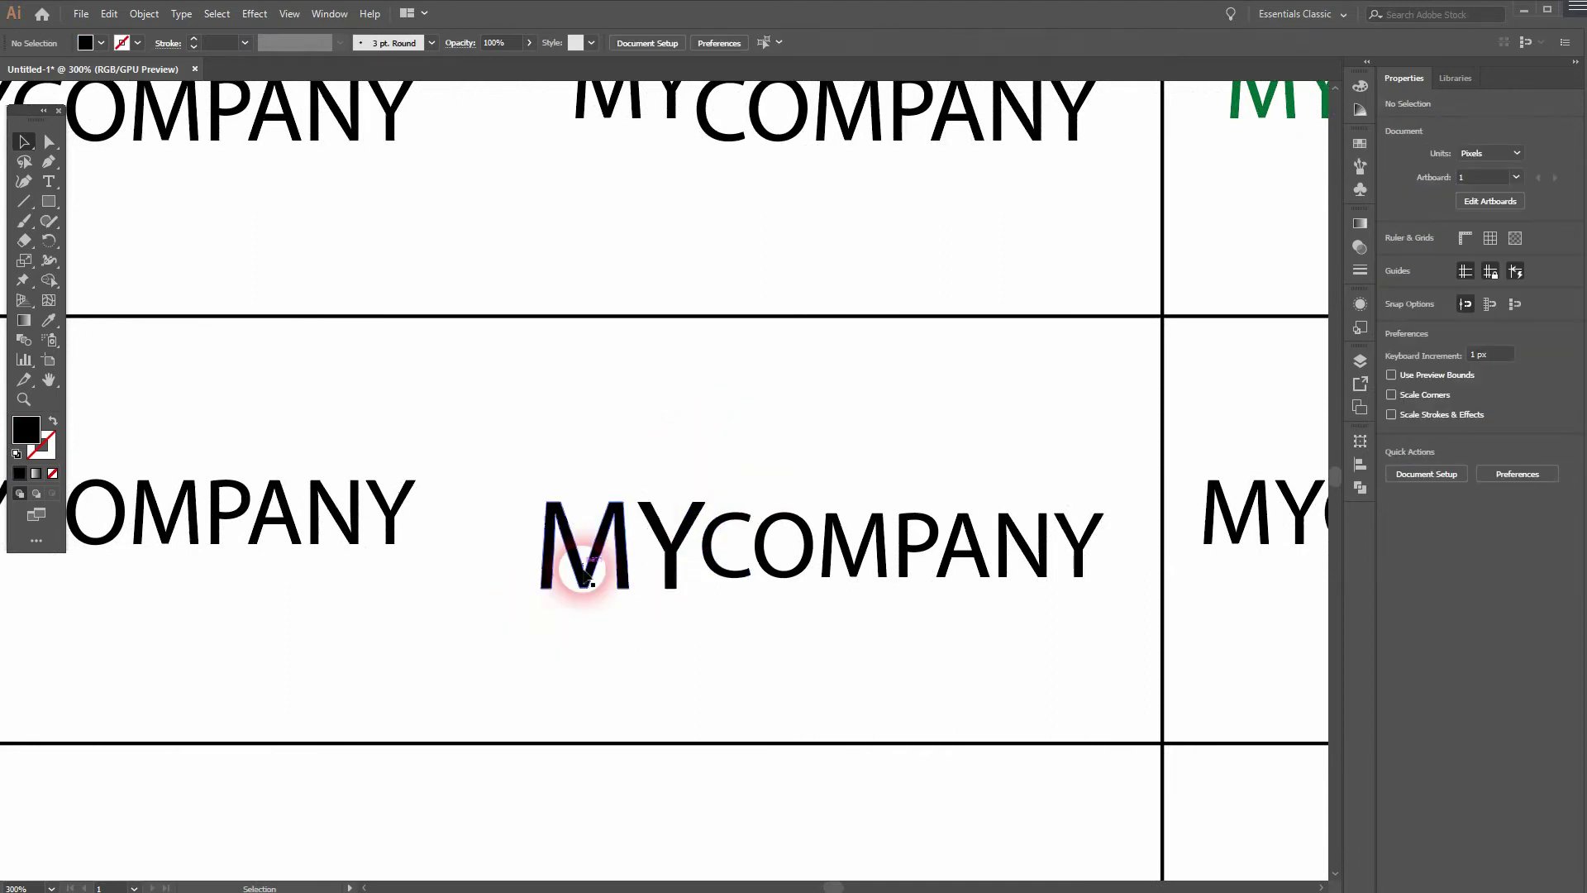
click(521, 615)
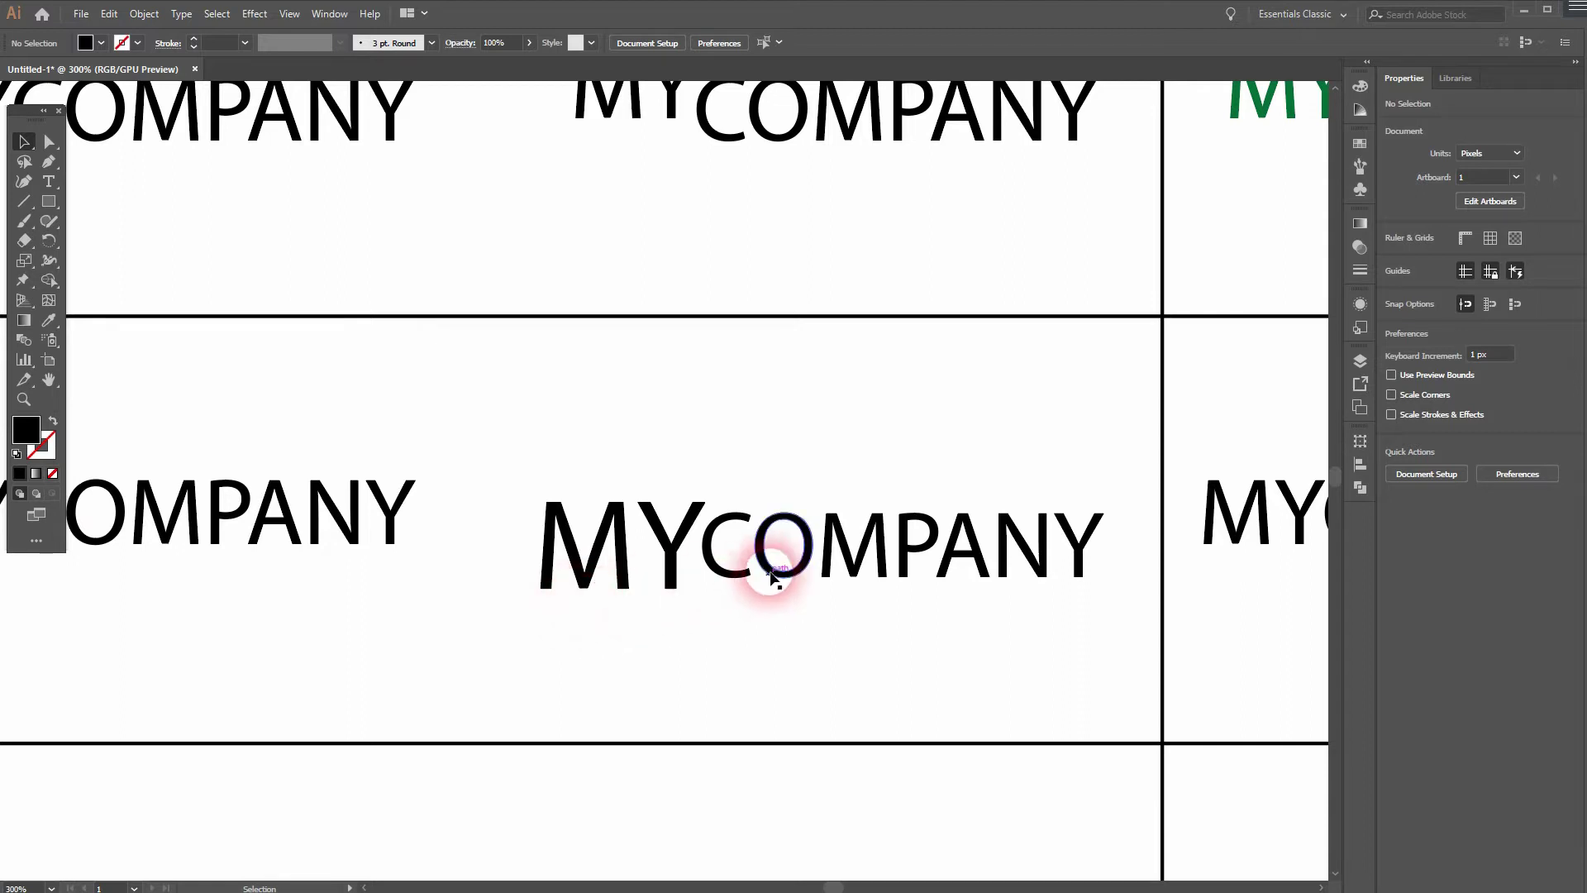
drag(529, 605, 681, 488)
key(Up)
key(Up)
key(Up)
key(Up)
key(Up)
key(Up)
key(Up)
key(Up)
key(Up)
key(Up)
key(Up)
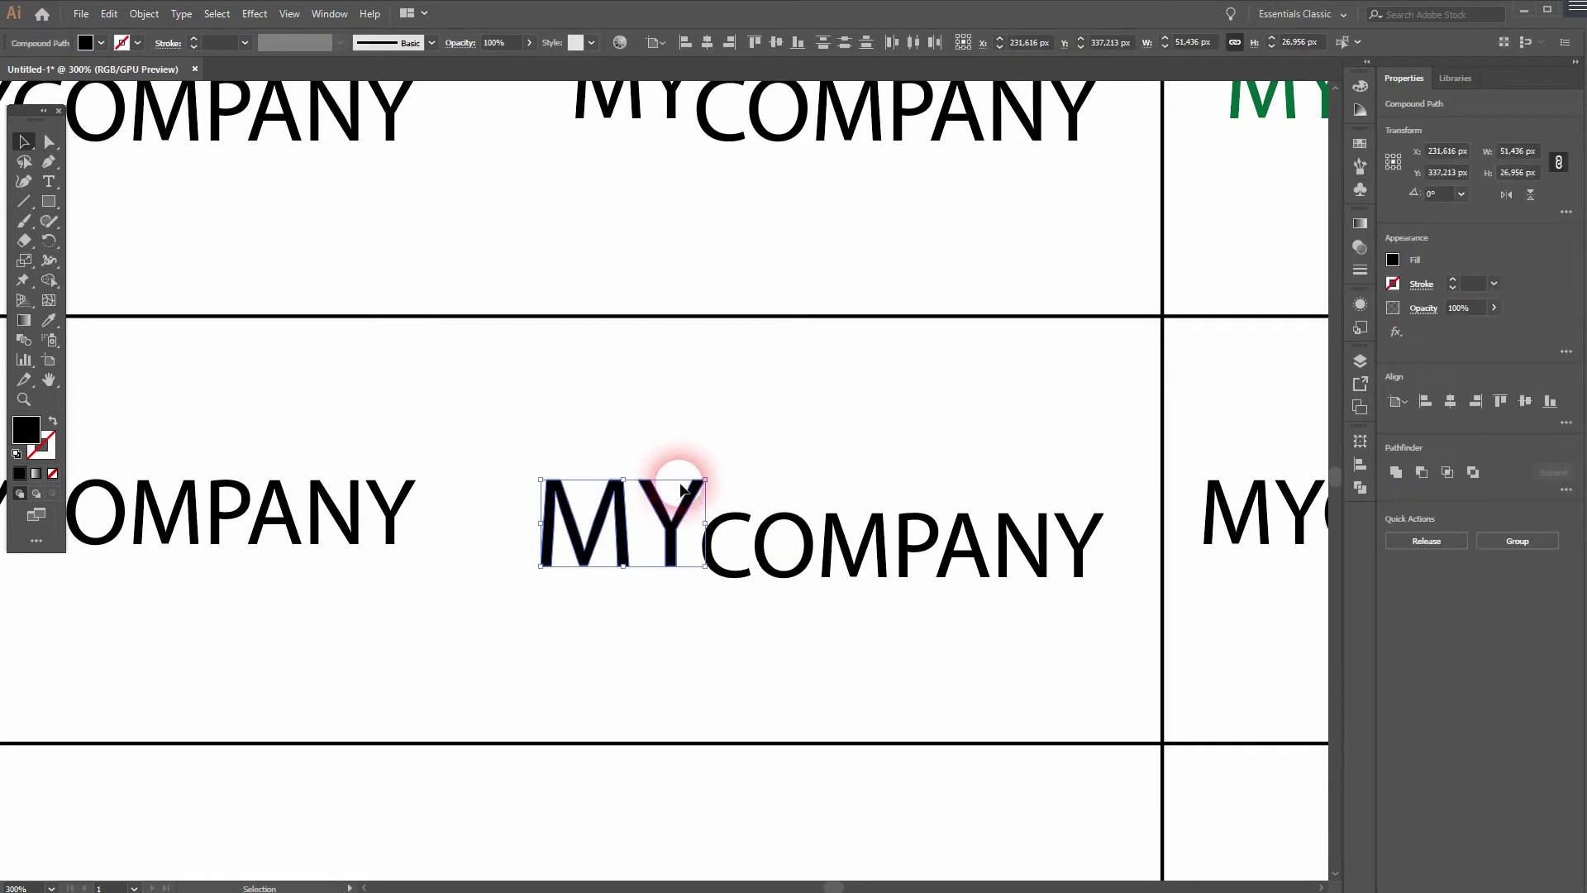
key(Down)
key(Down)
key(Down)
key(Down)
key(Down)
key(Down)
key(Down)
key(Down)
key(Down)
key(Down)
key(Down)
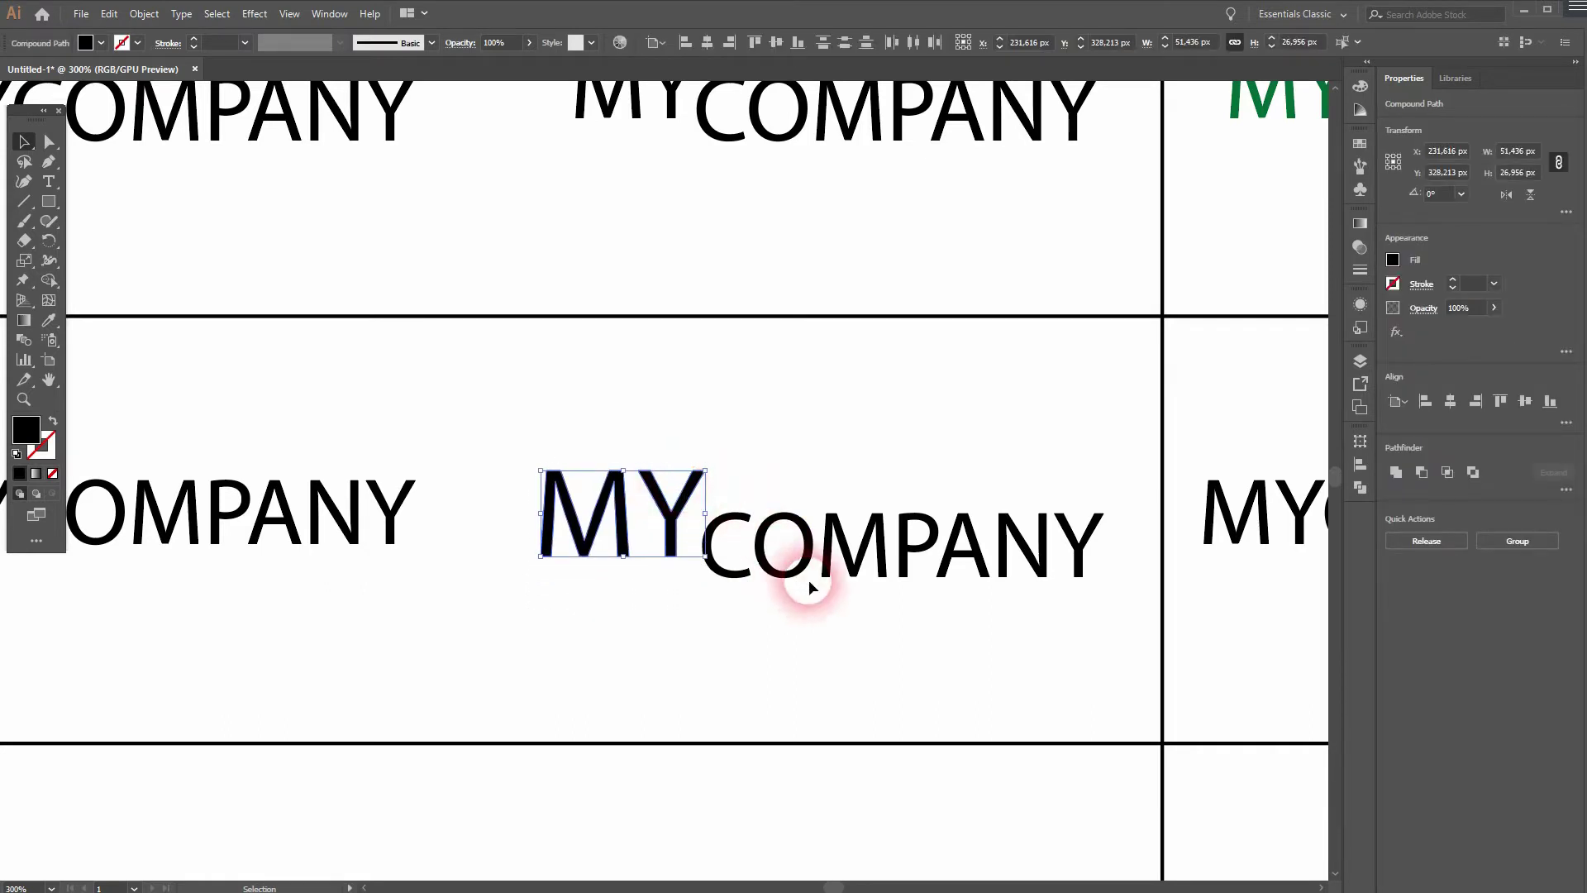
key(Up)
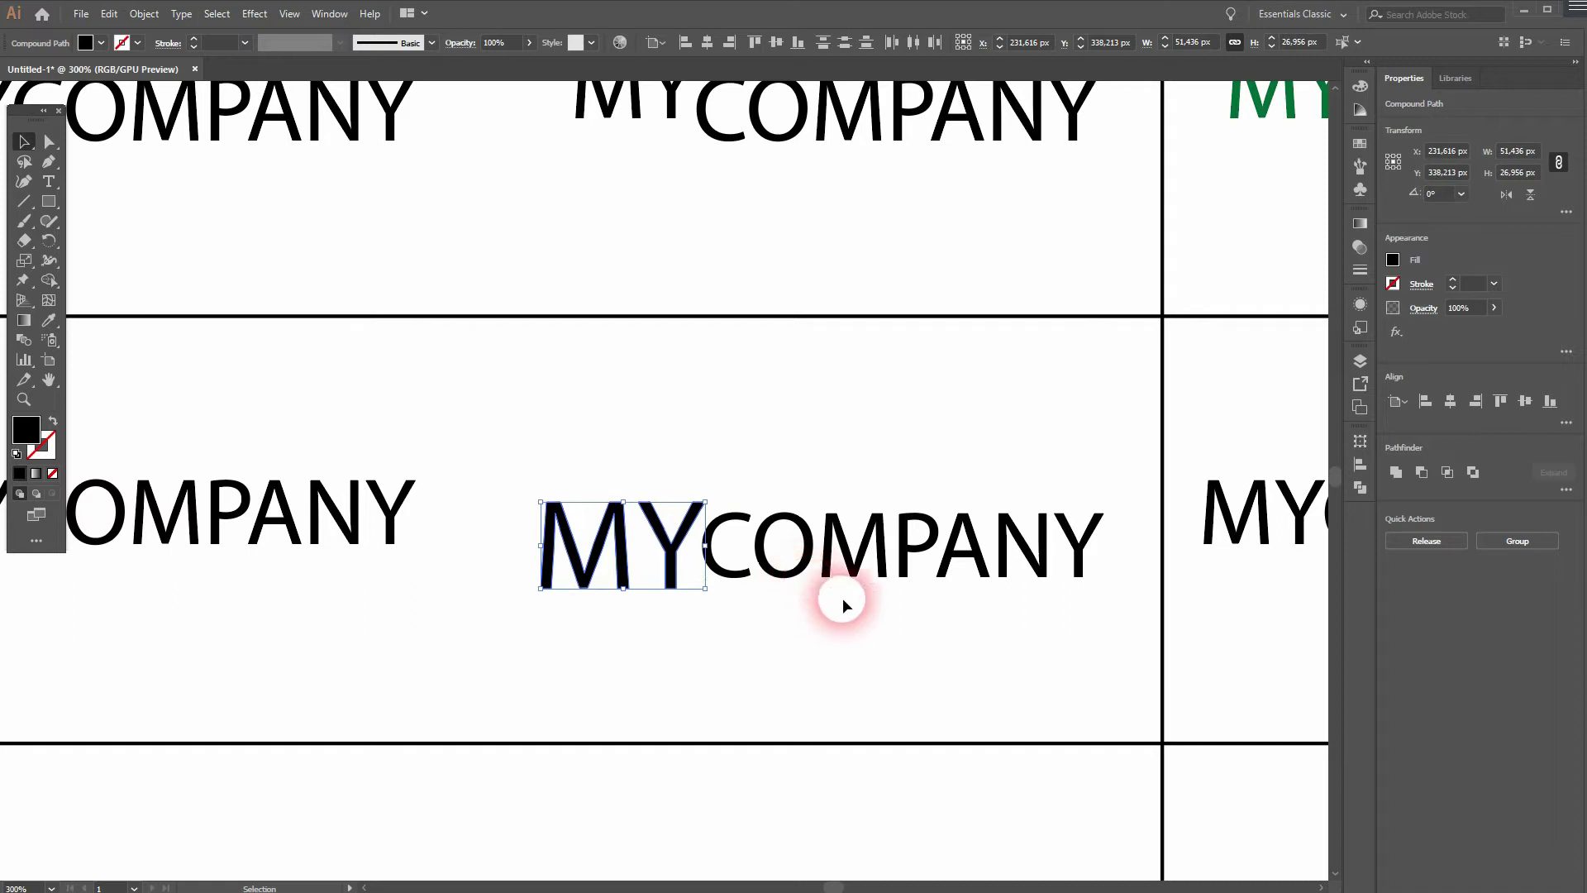
- Enlarge the MY in the plain MYCOMPANY text from 29.37 pt to 39 pt, keeping it live text
click(851, 591)
drag(1052, 451, 443, 471)
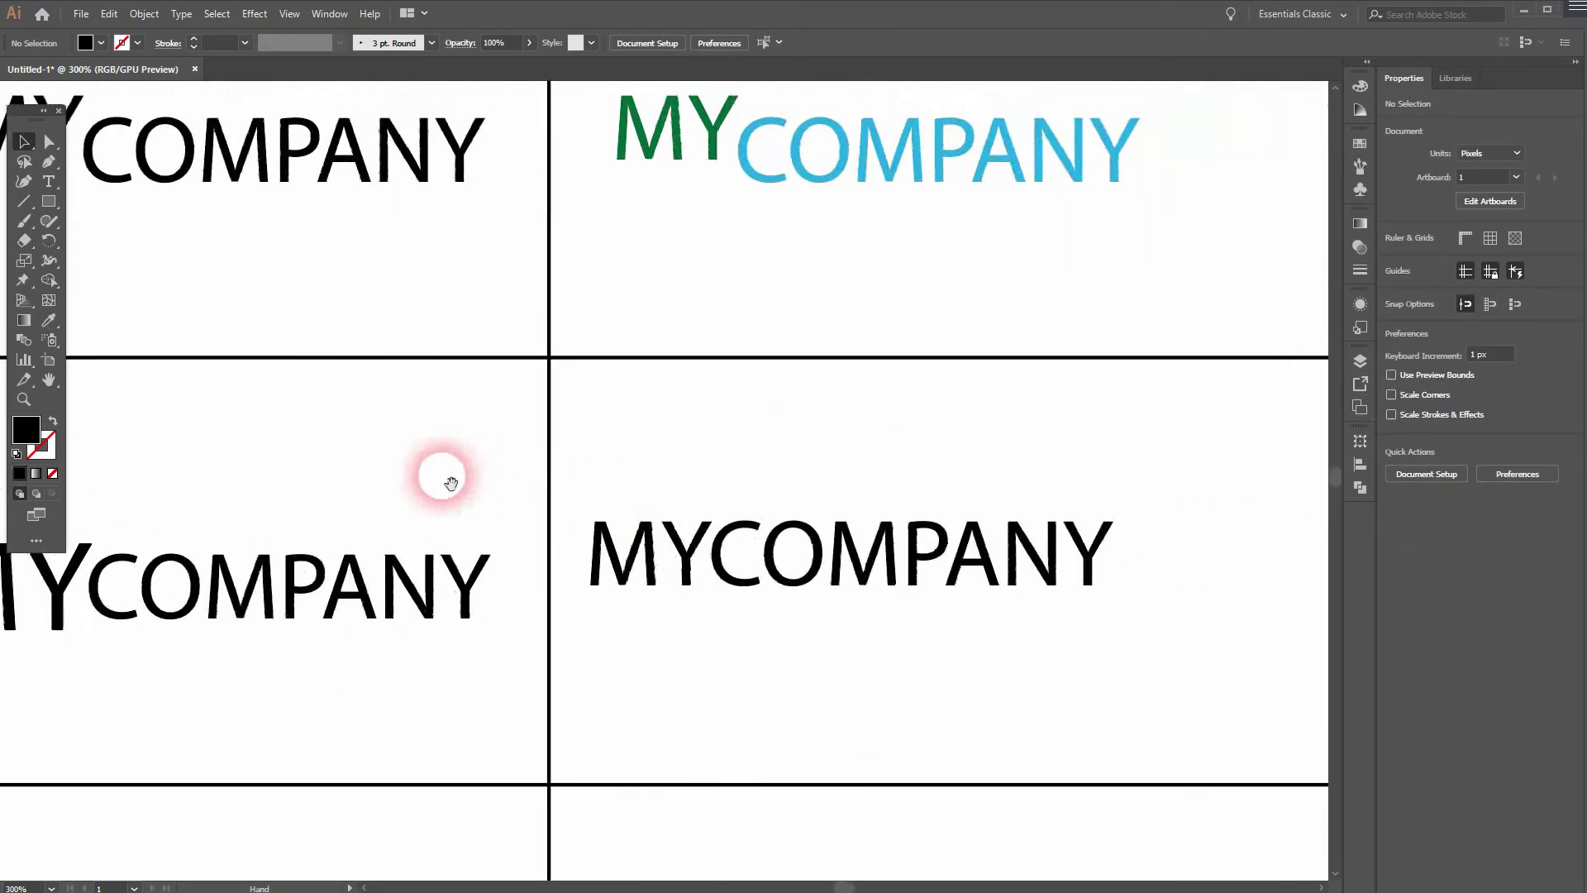
click(814, 551)
right_click(814, 552)
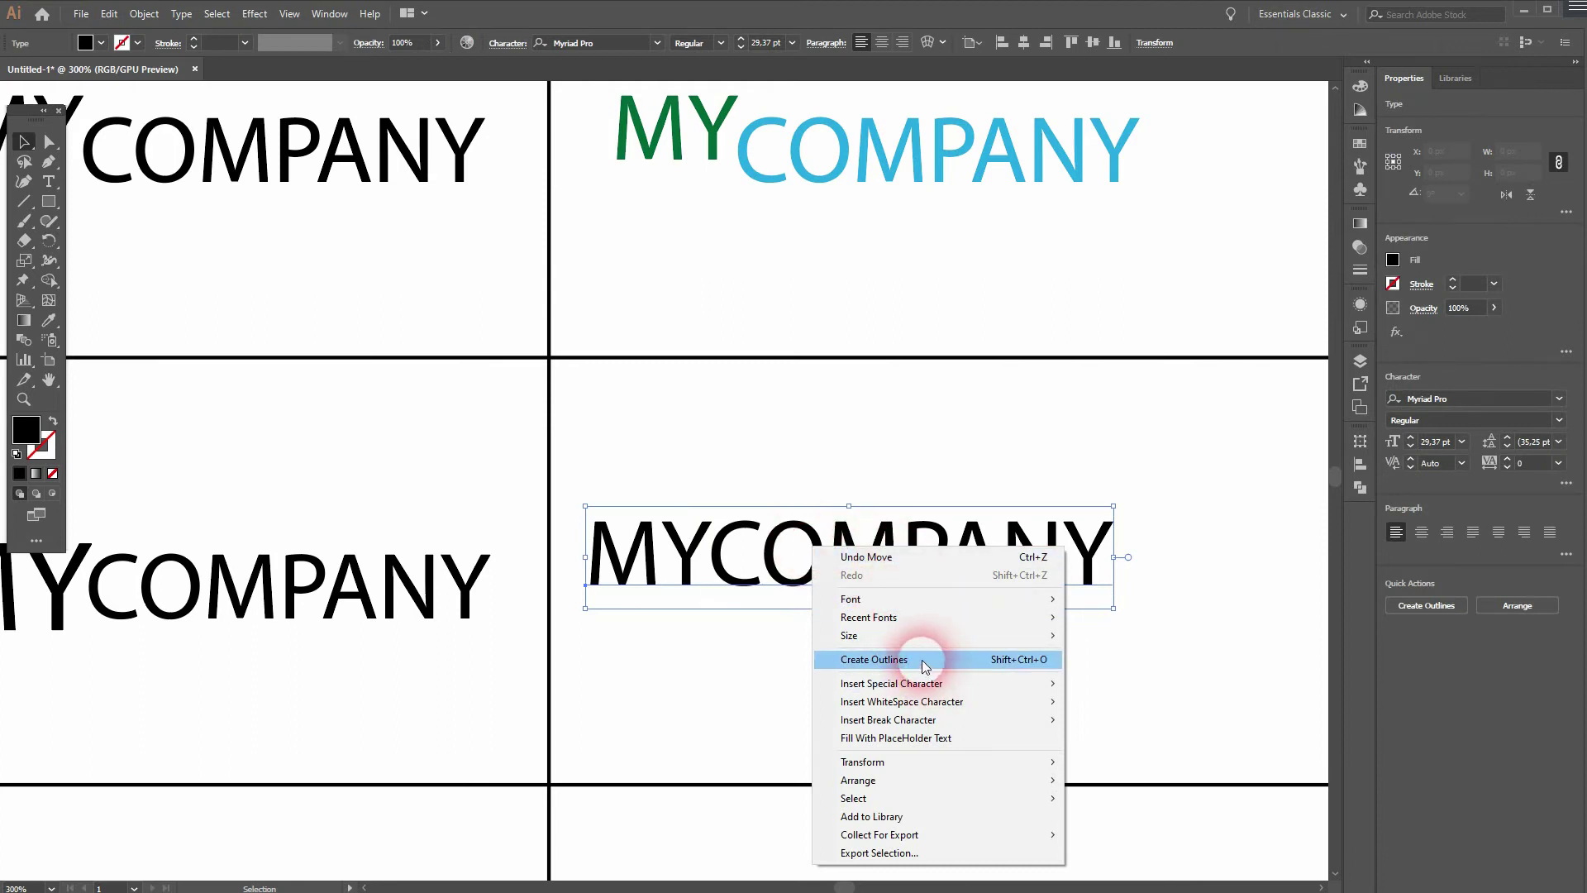
click(705, 653)
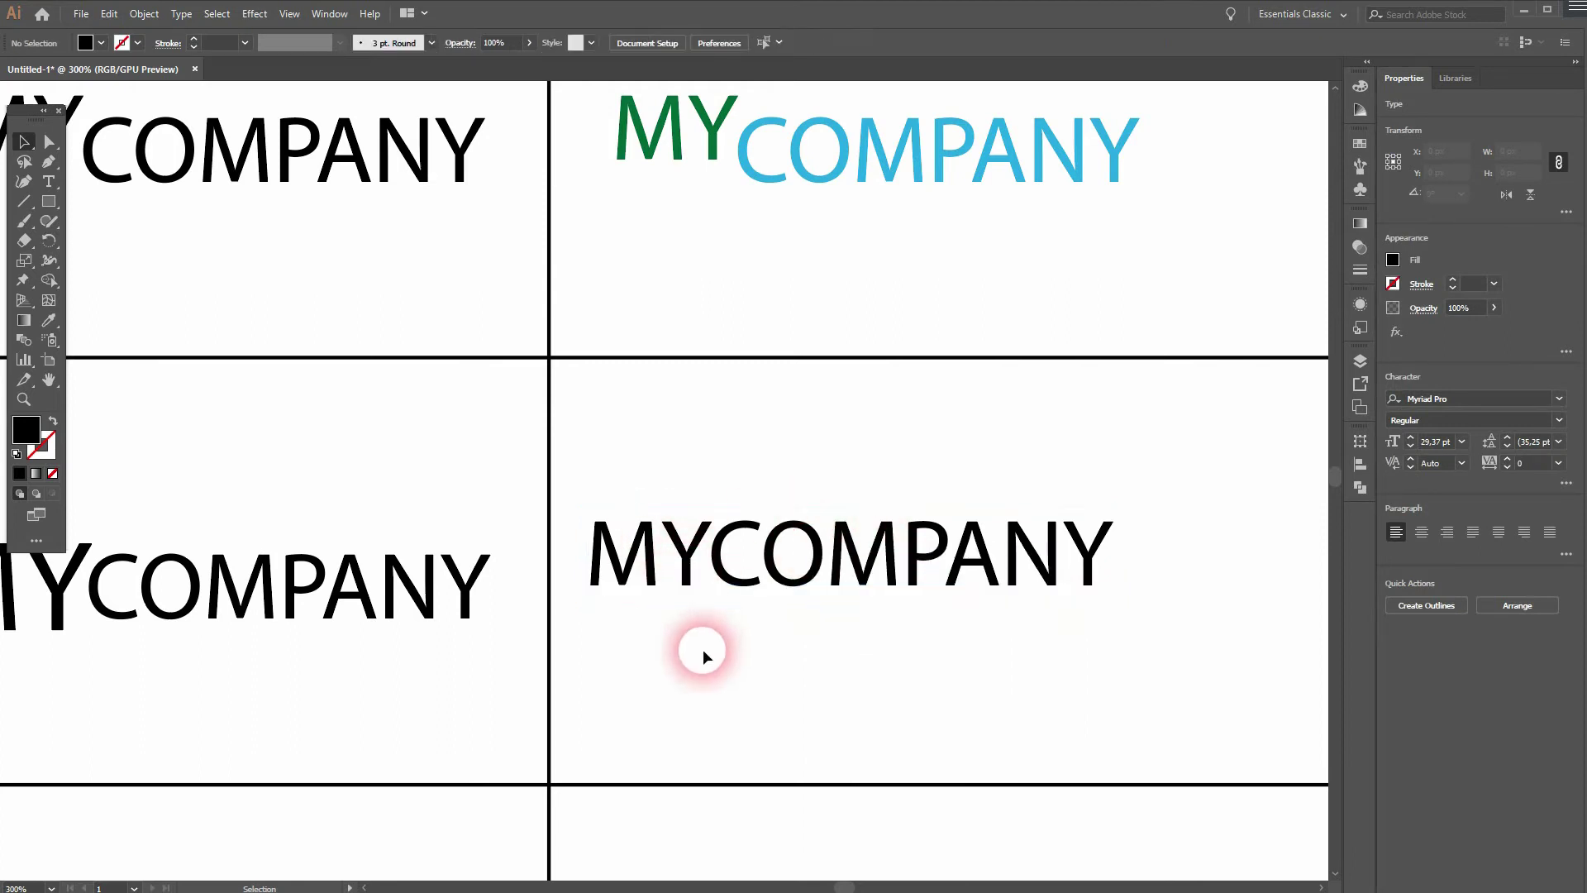
click(686, 581)
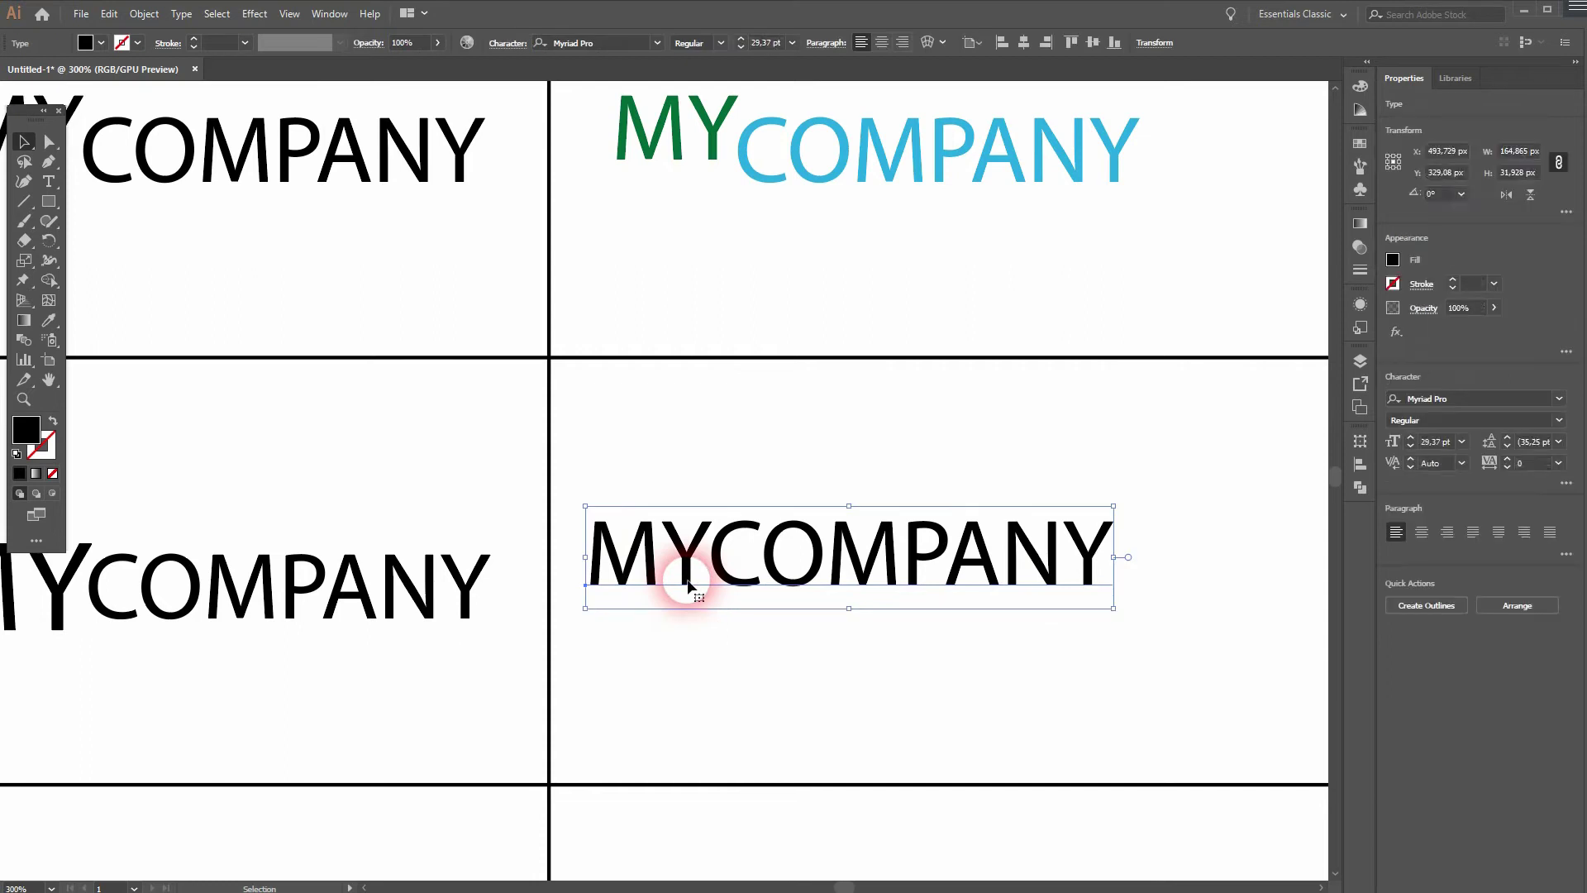
click(48, 181)
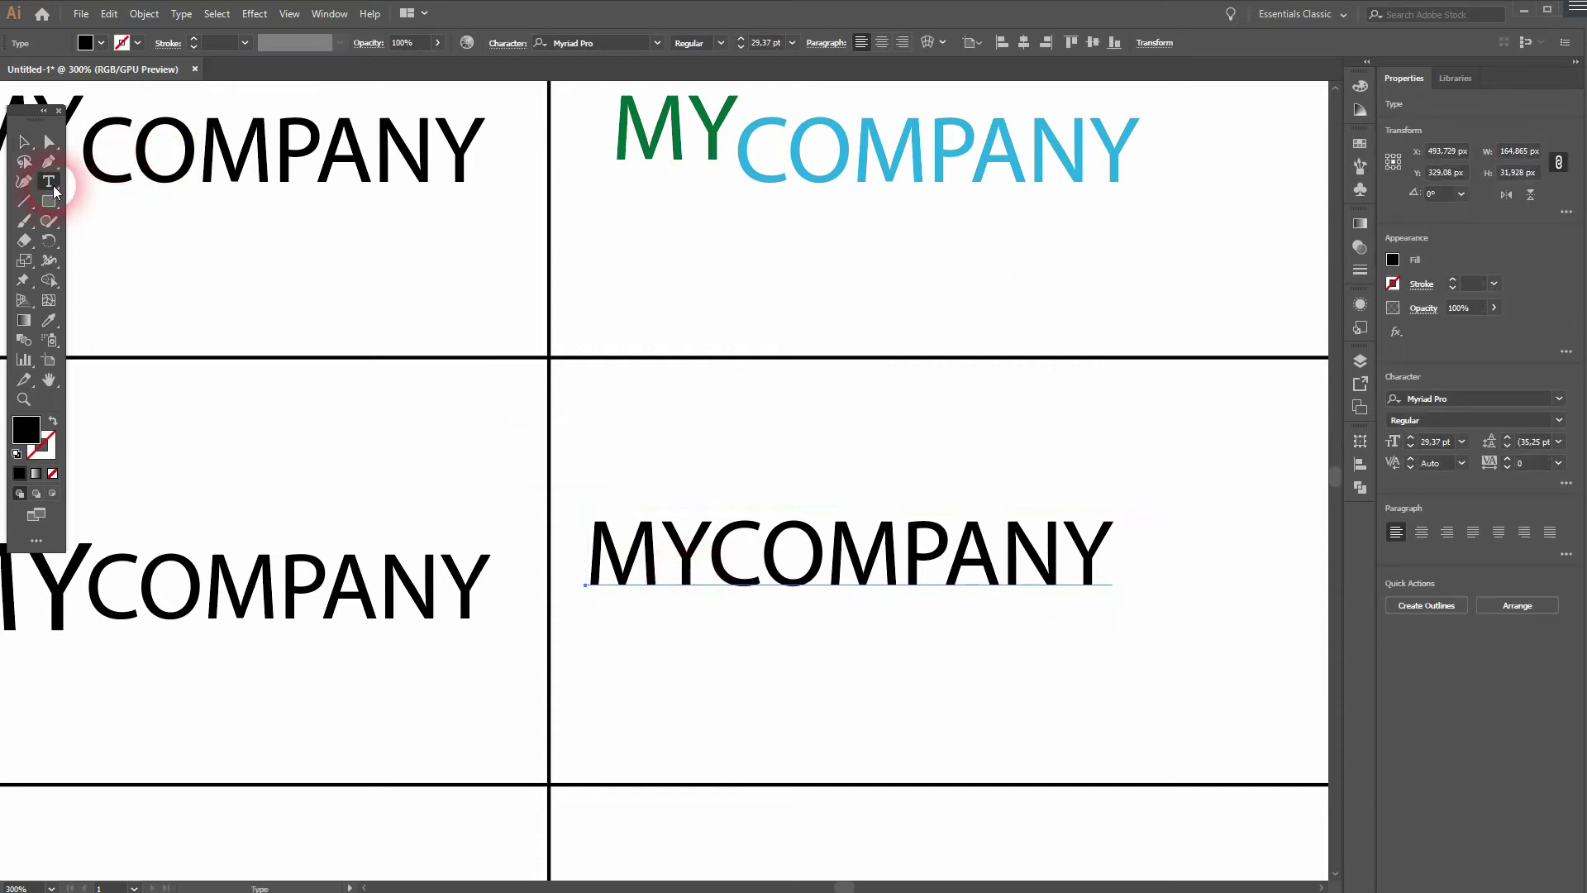
drag(708, 550, 567, 541)
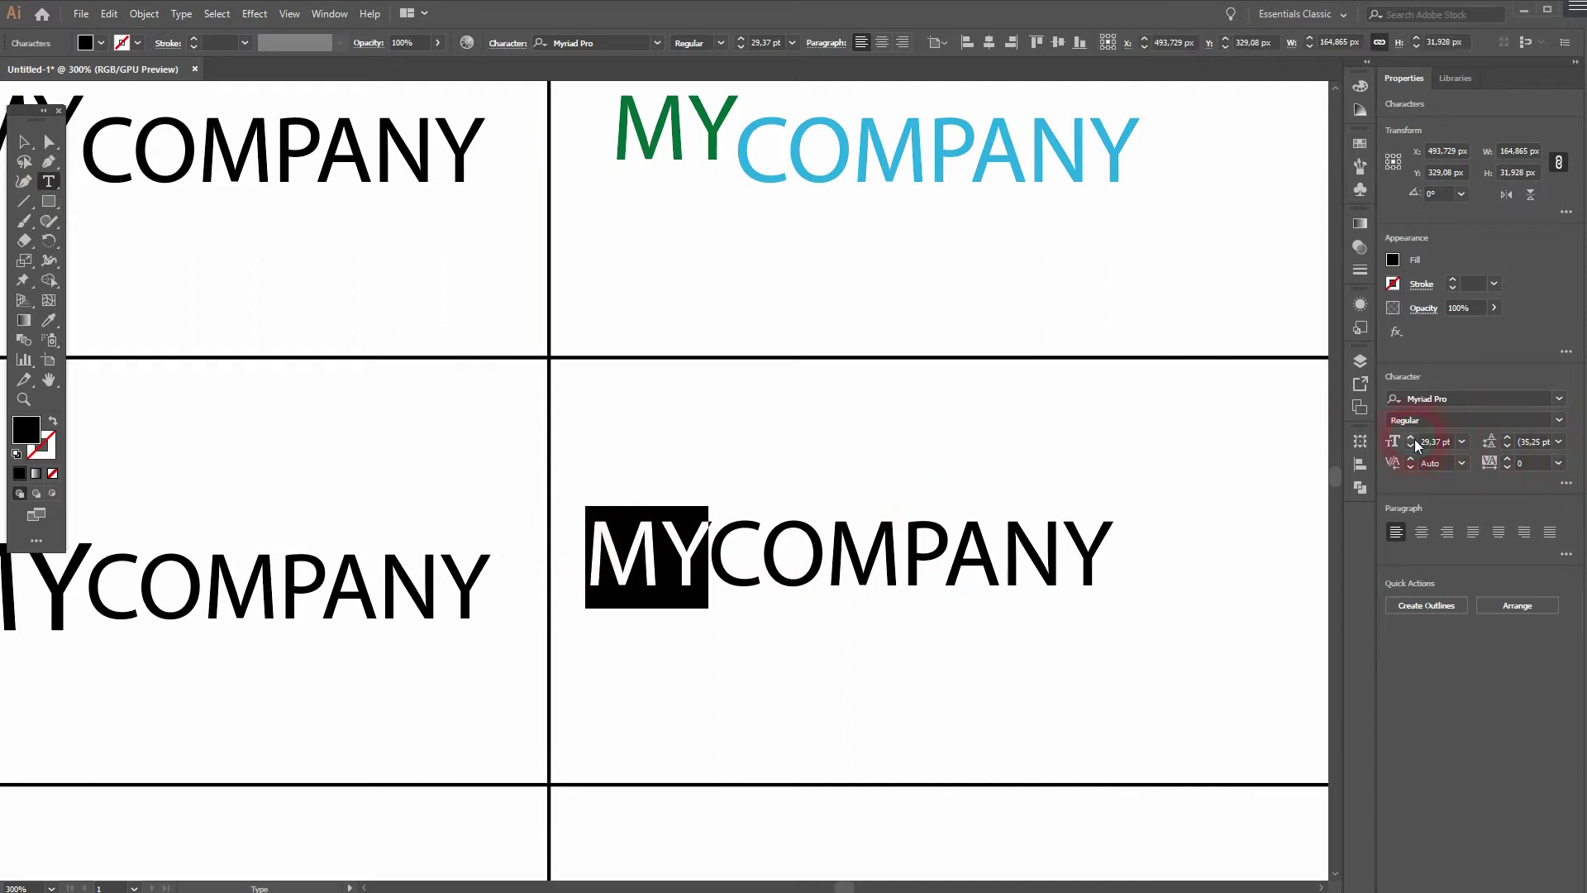
scroll(1416, 444, up, 10)
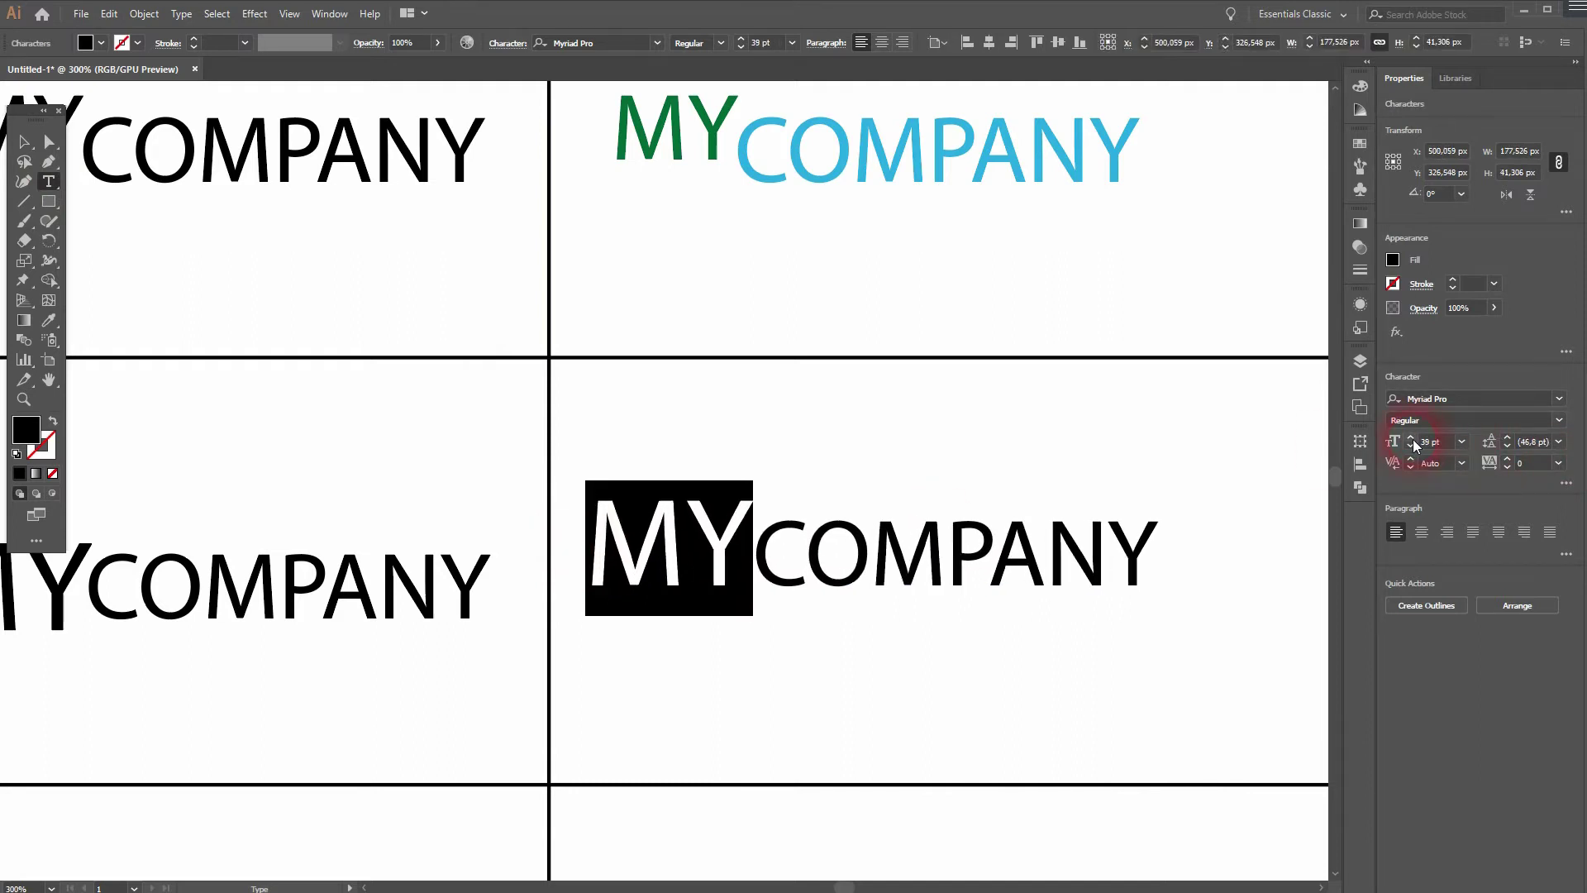
scroll(1416, 444, up, 1)
click(28, 146)
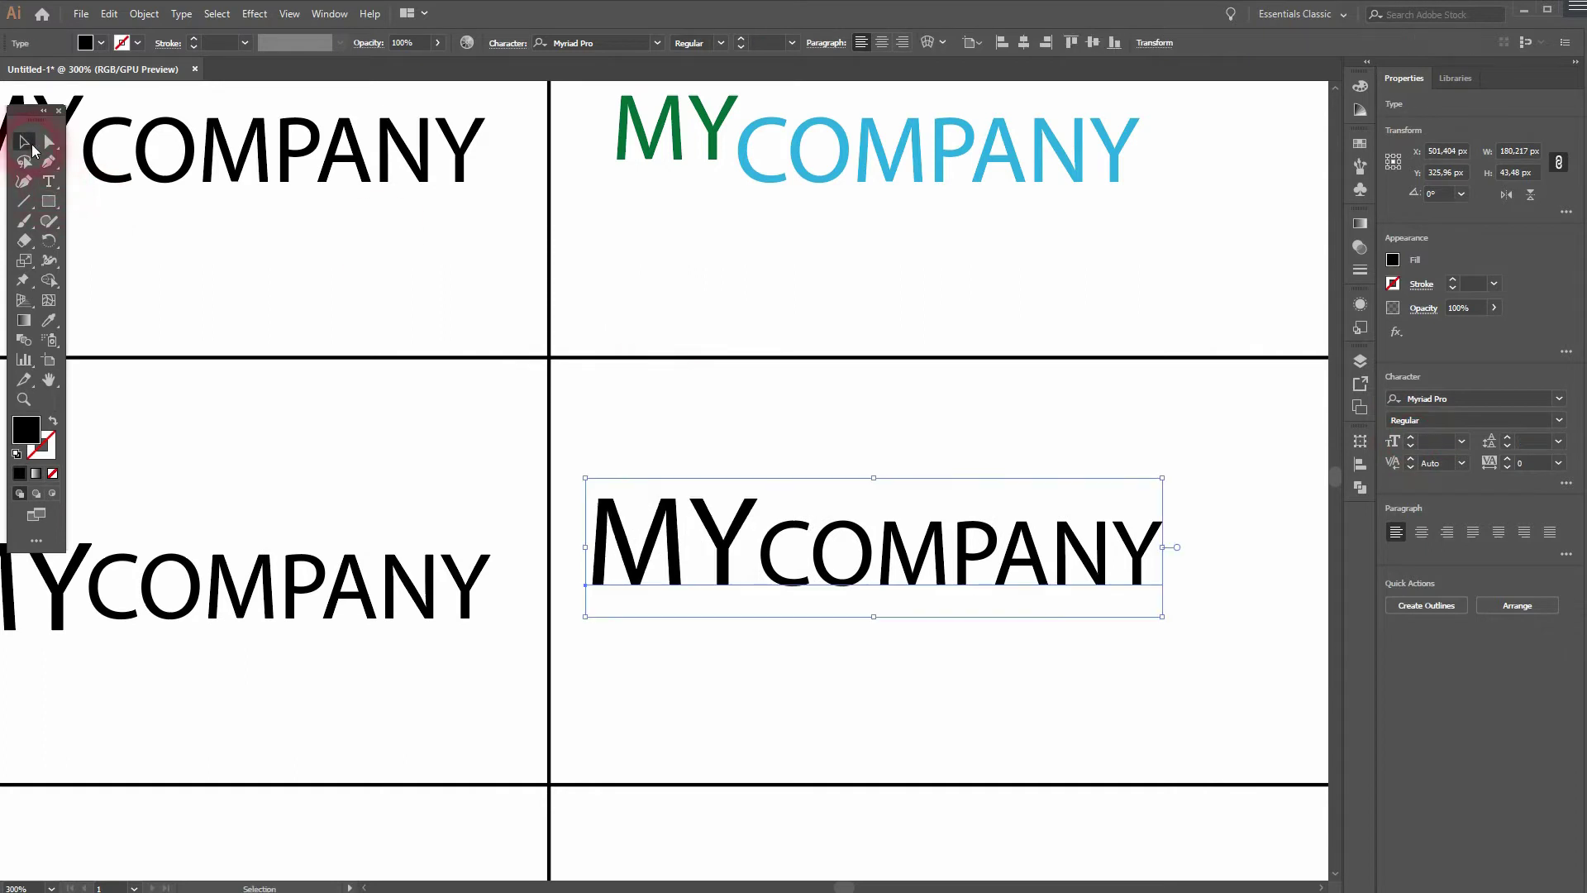
click(839, 532)
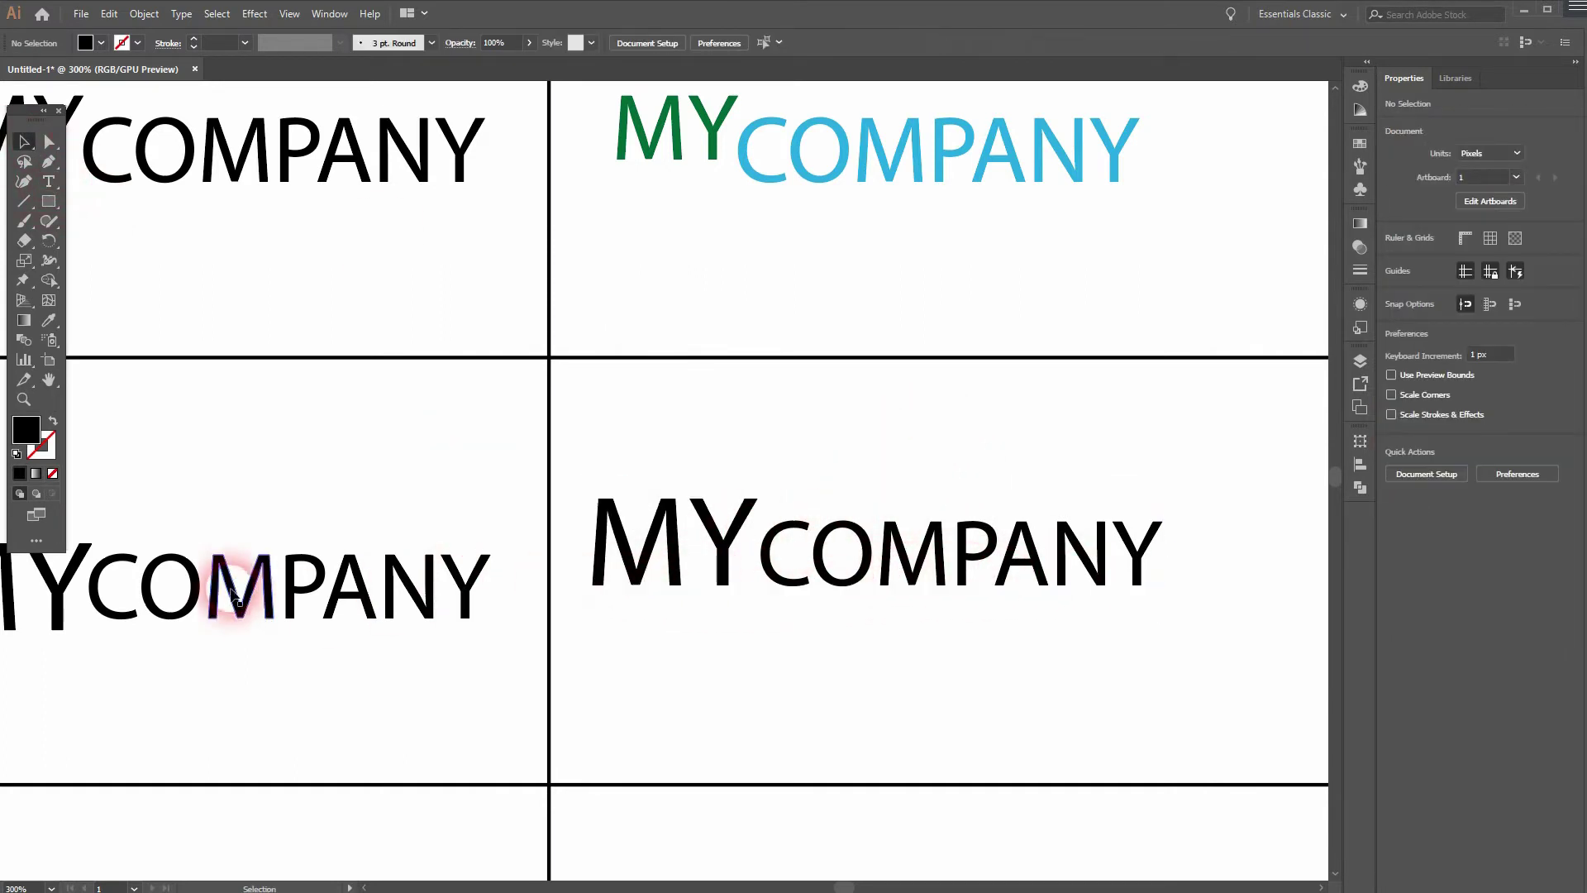
- Outline and ungroup the big-MY MYCOMPANY text, then nudge the separated MY down one pixel
drag(134, 680, 472, 648)
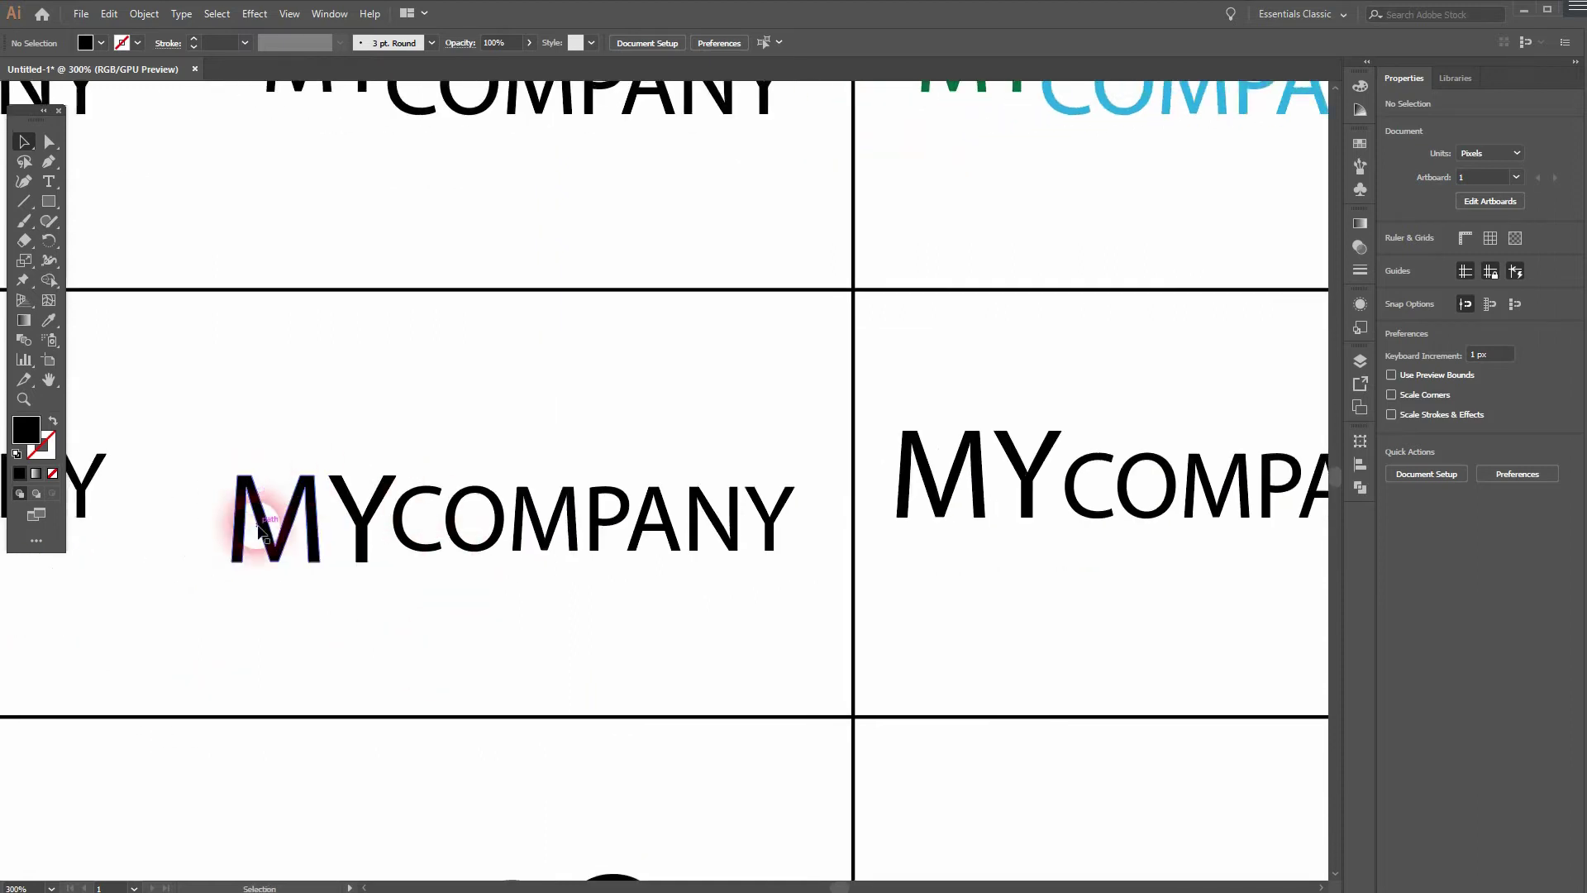
drag(1173, 382, 840, 414)
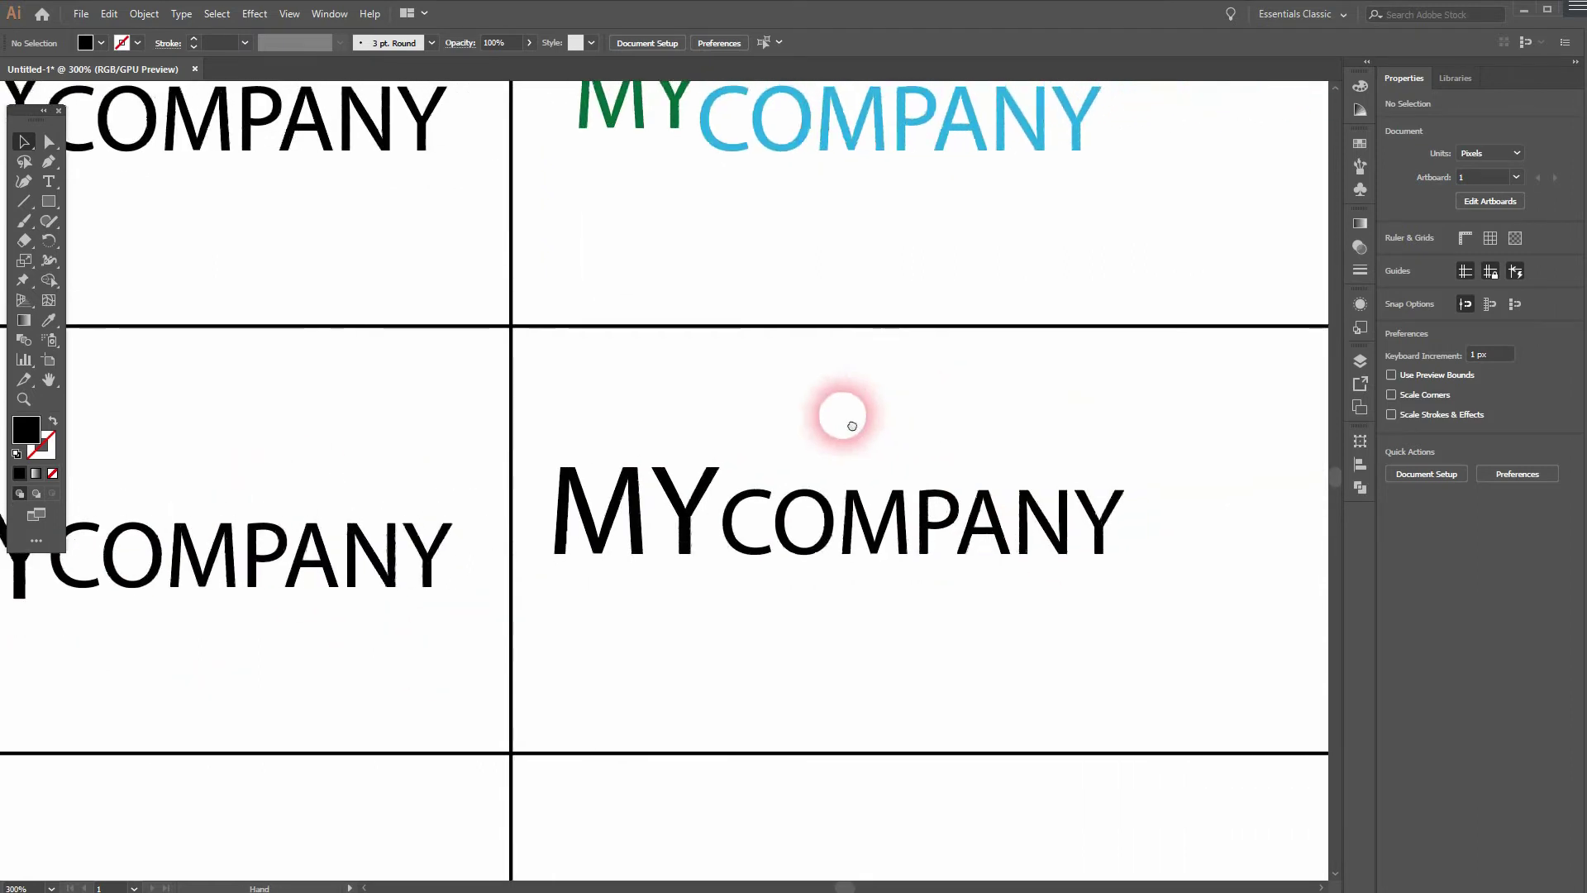
click(774, 529)
right_click(774, 526)
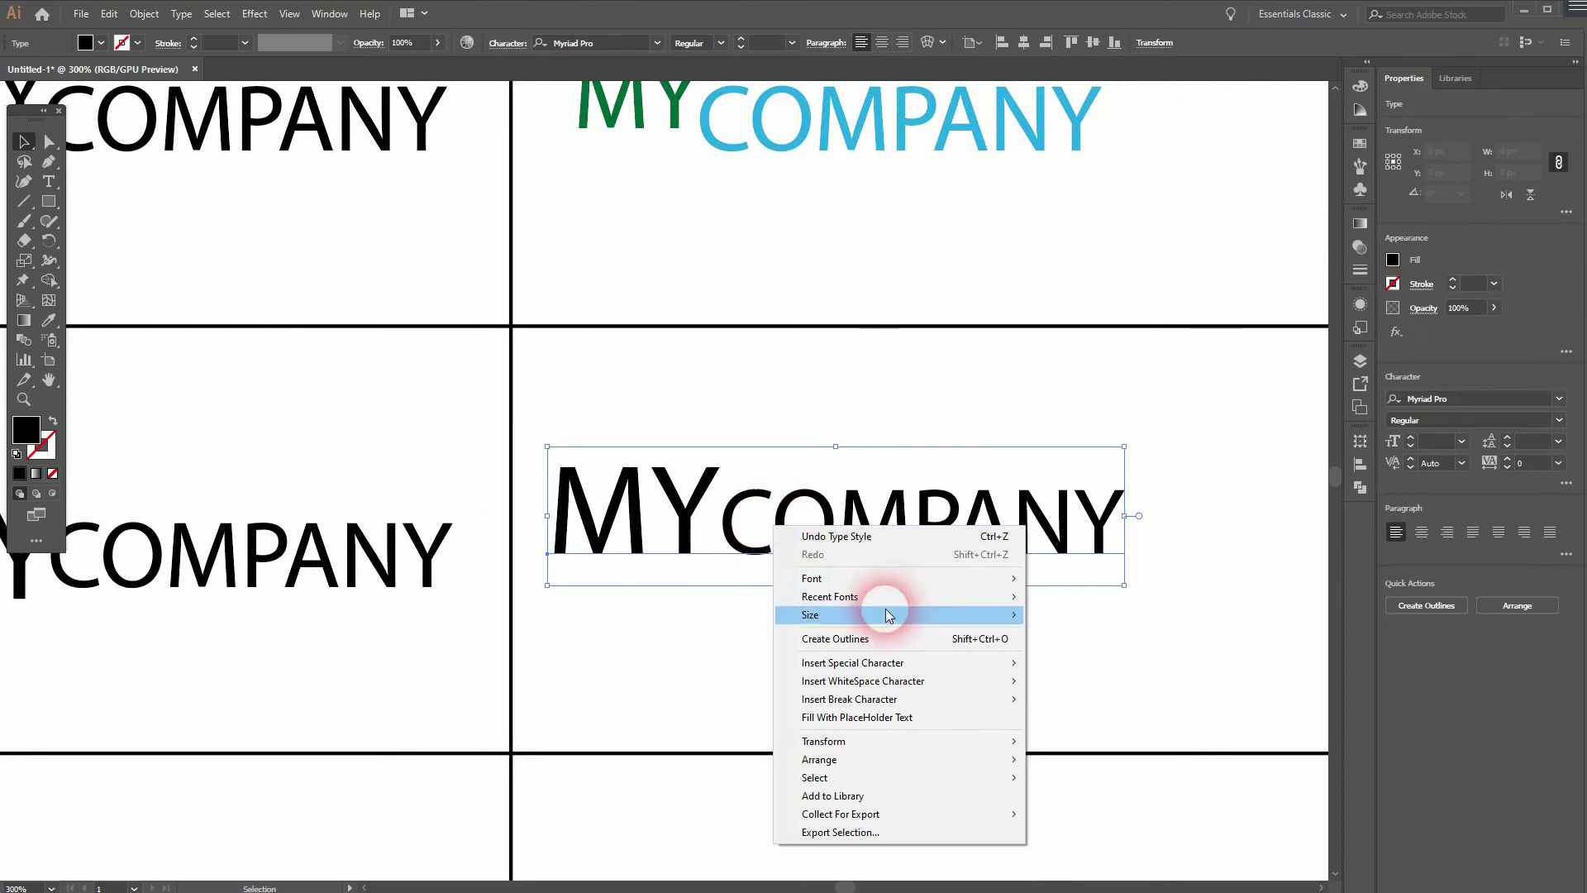
click(885, 639)
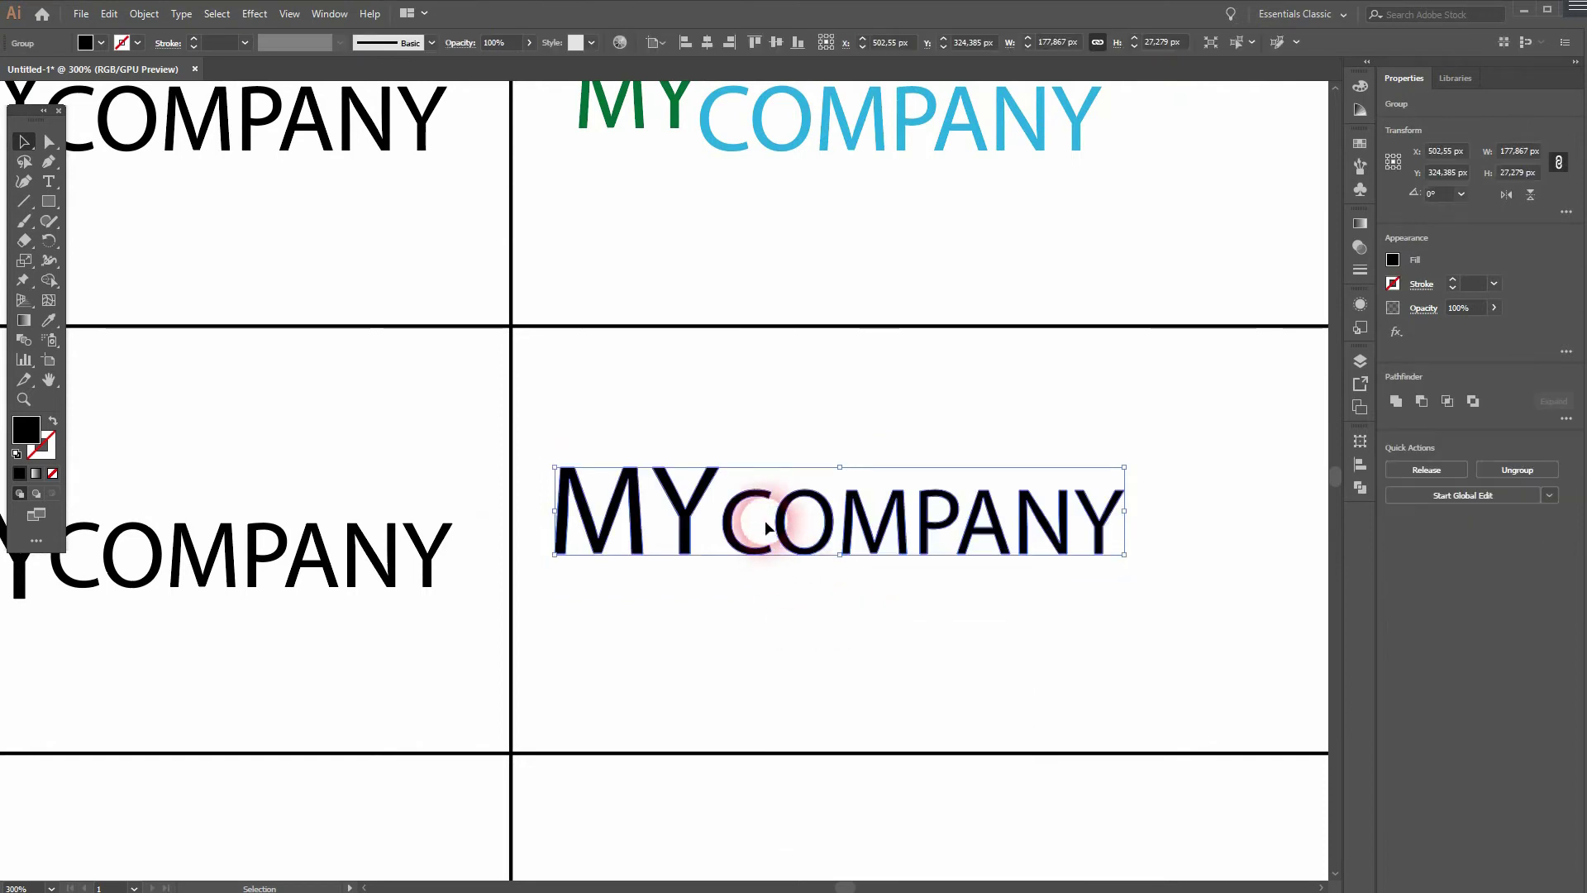
click(144, 14)
click(195, 89)
click(541, 579)
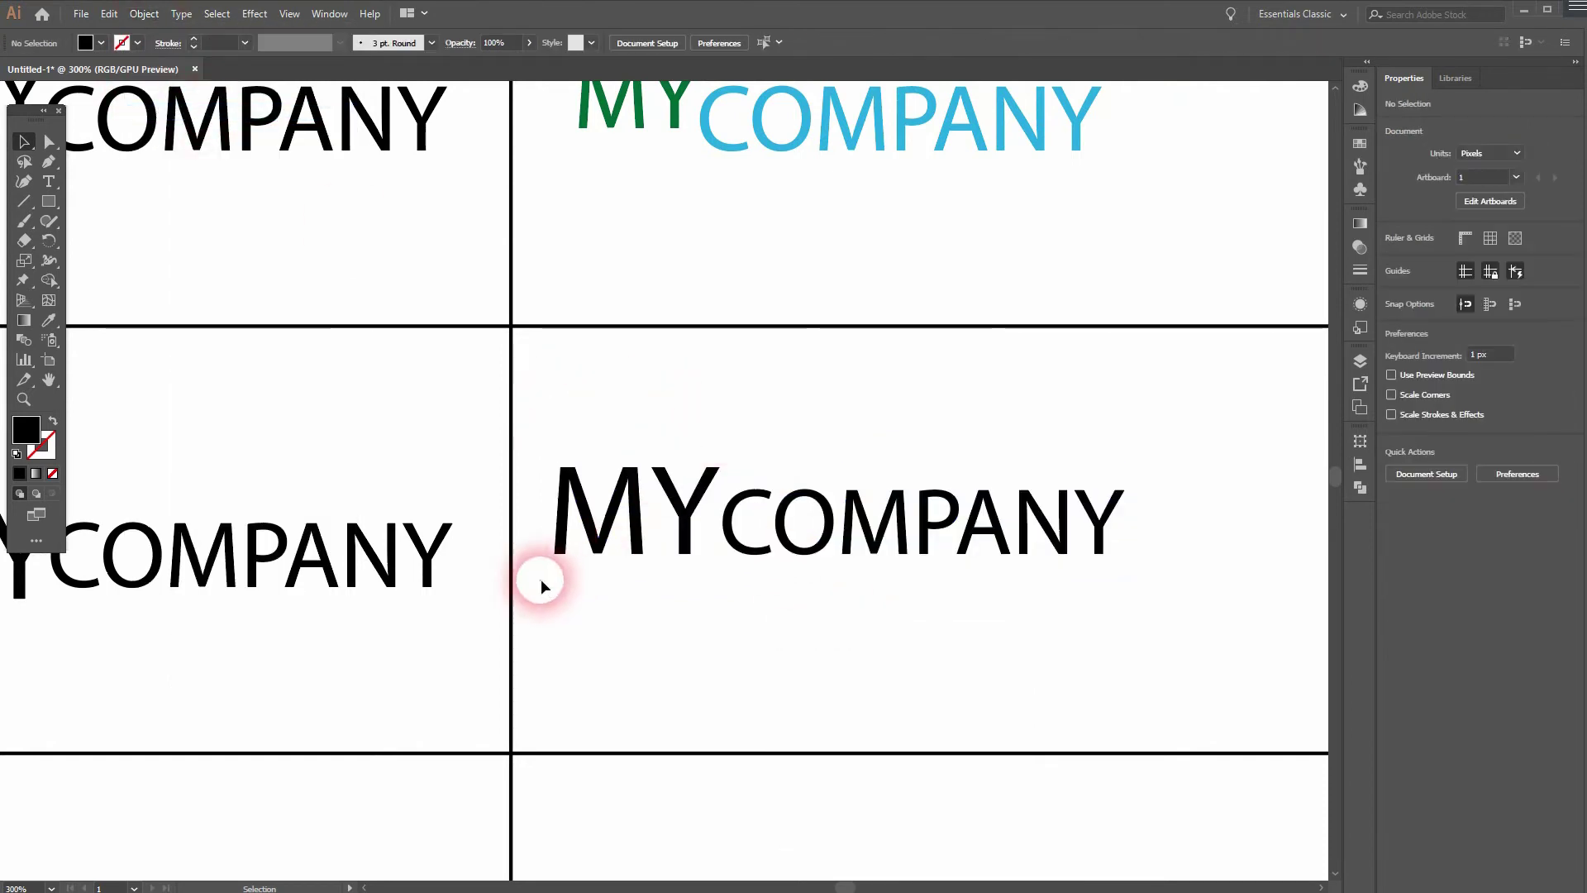
drag(540, 579, 711, 440)
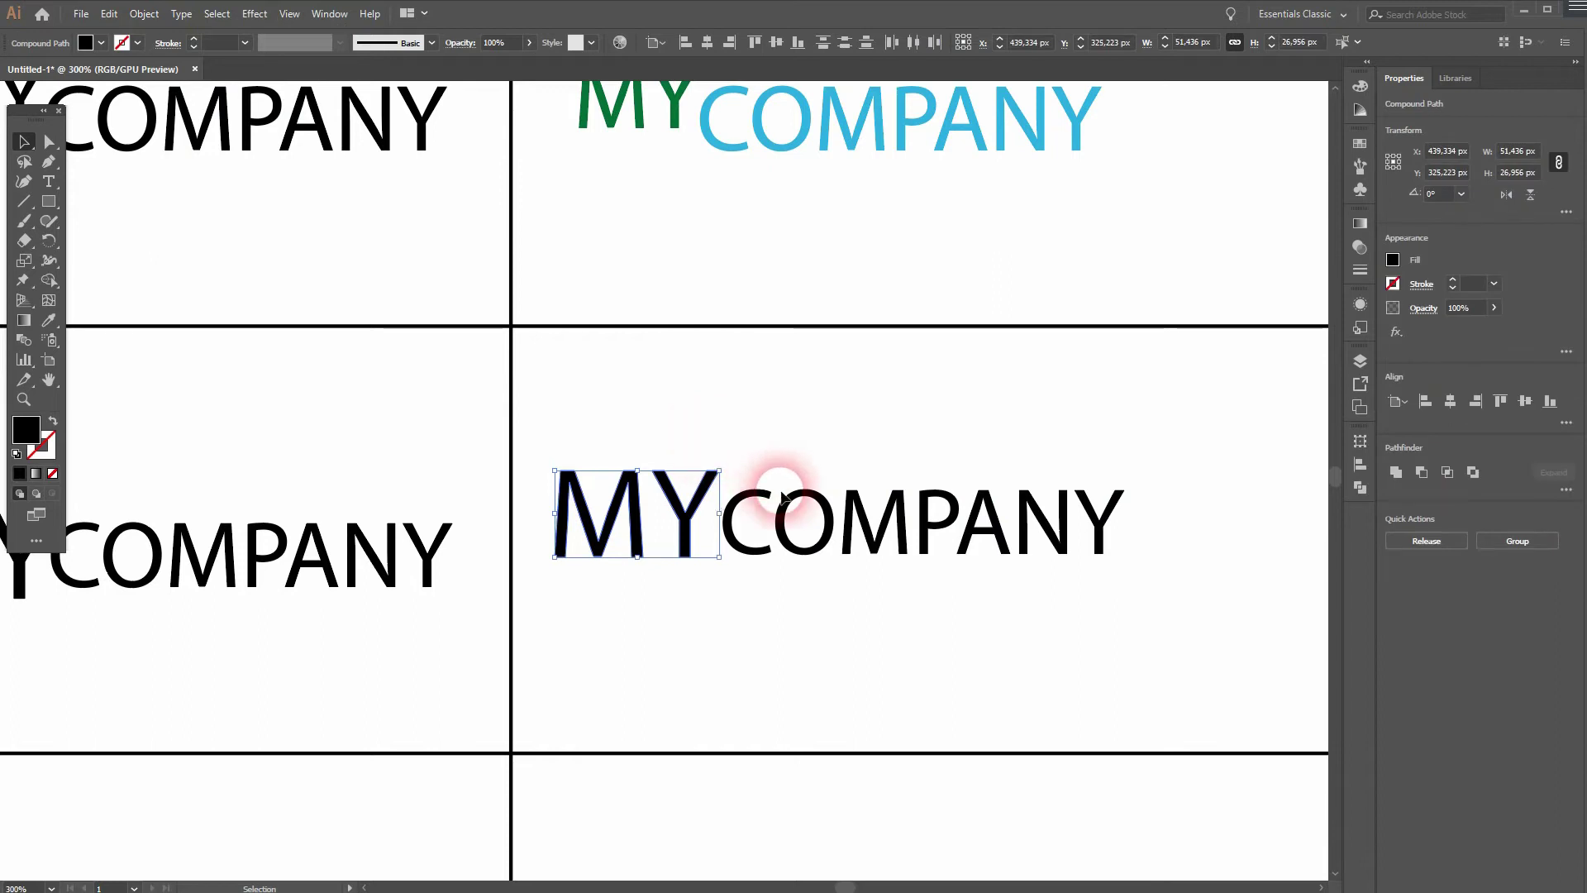
key(Down)
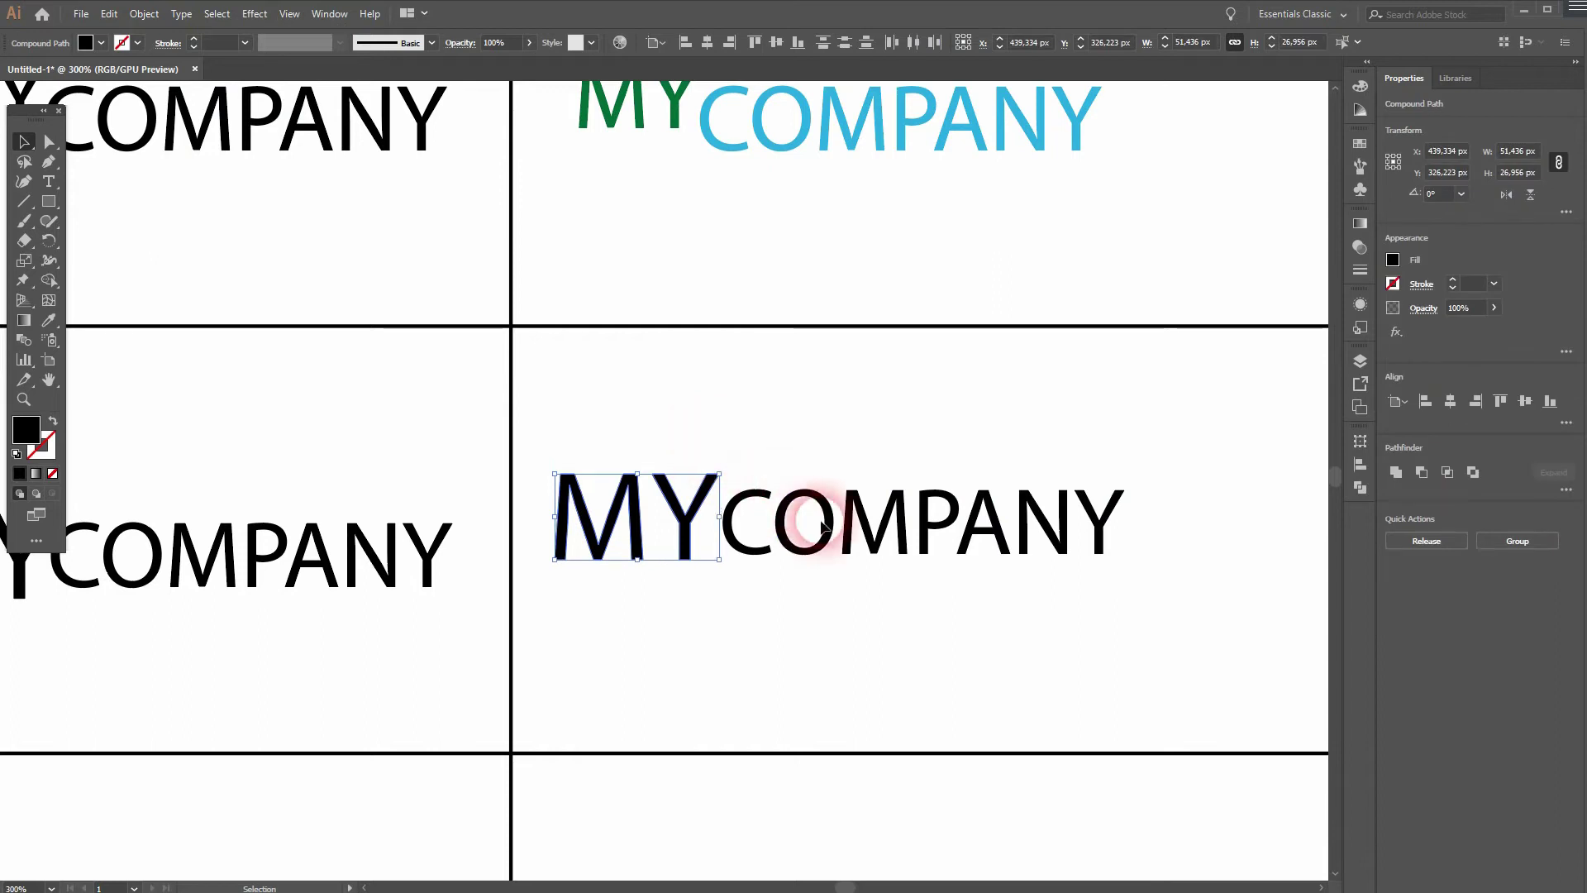
- Move the enlarged MY outlines up beside COMPANY to Y 327.729 px
click(297, 17)
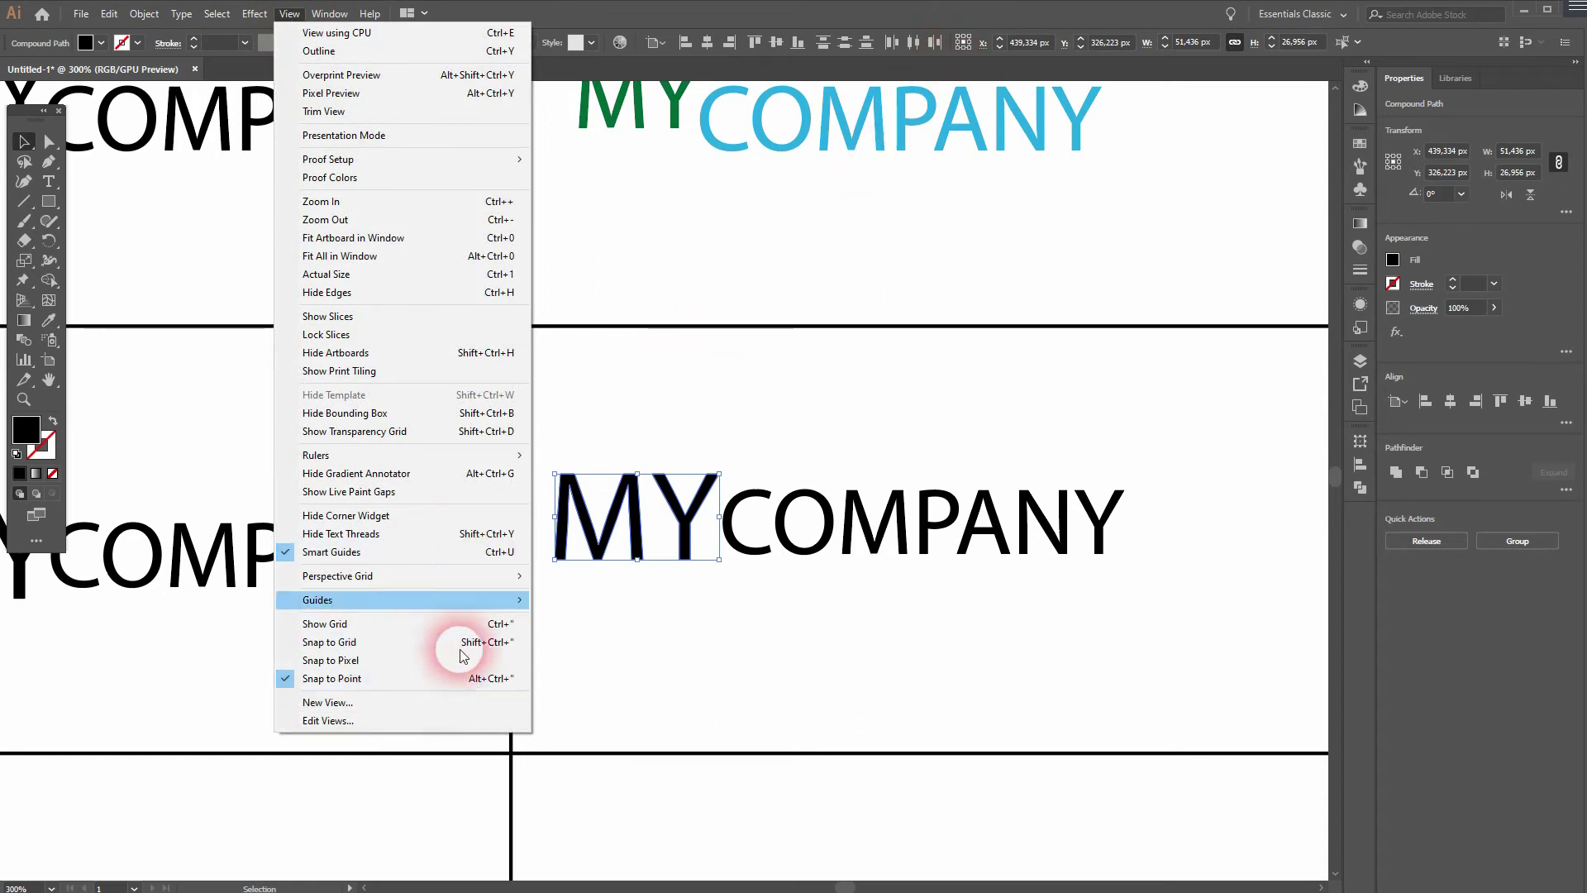
click(884, 35)
drag(681, 493, 687, 577)
shift+click(676, 566)
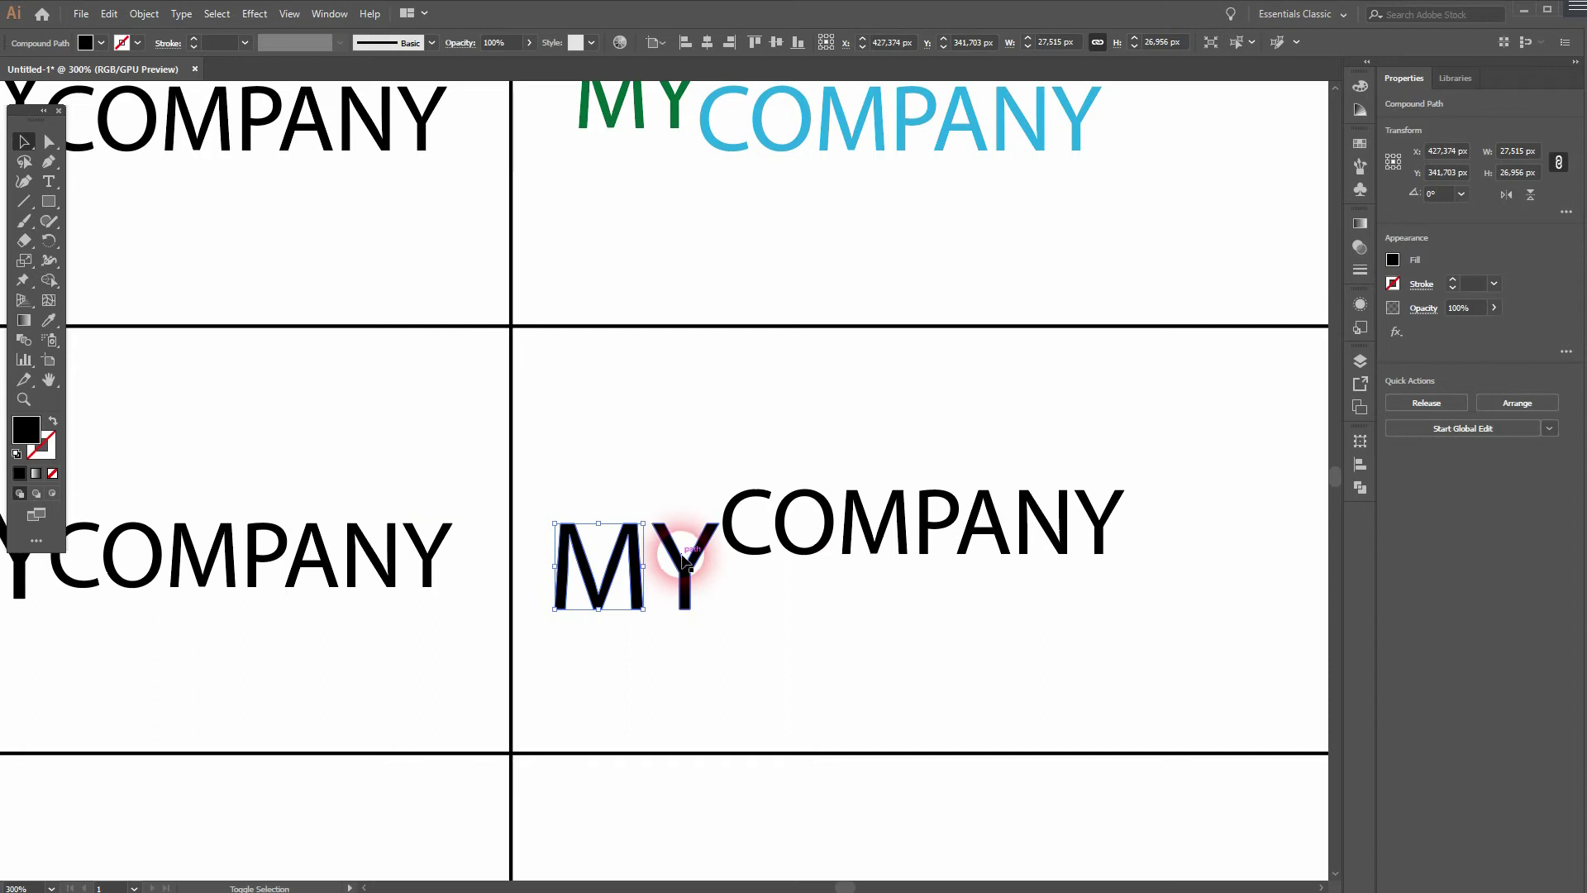
shift+click(708, 556)
drag(576, 634, 691, 529)
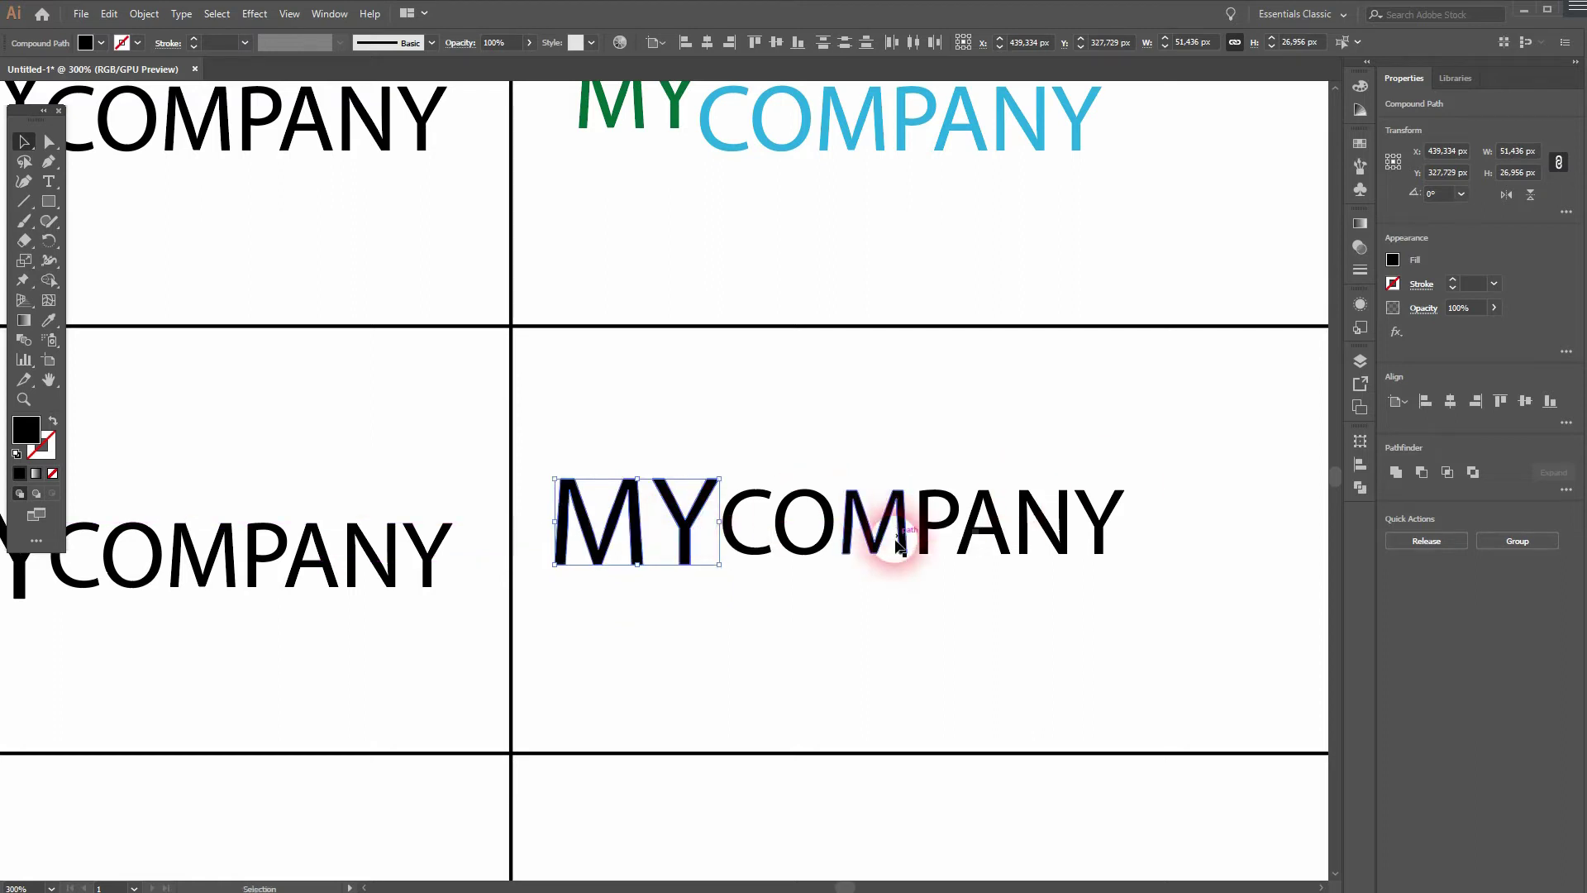
click(864, 584)
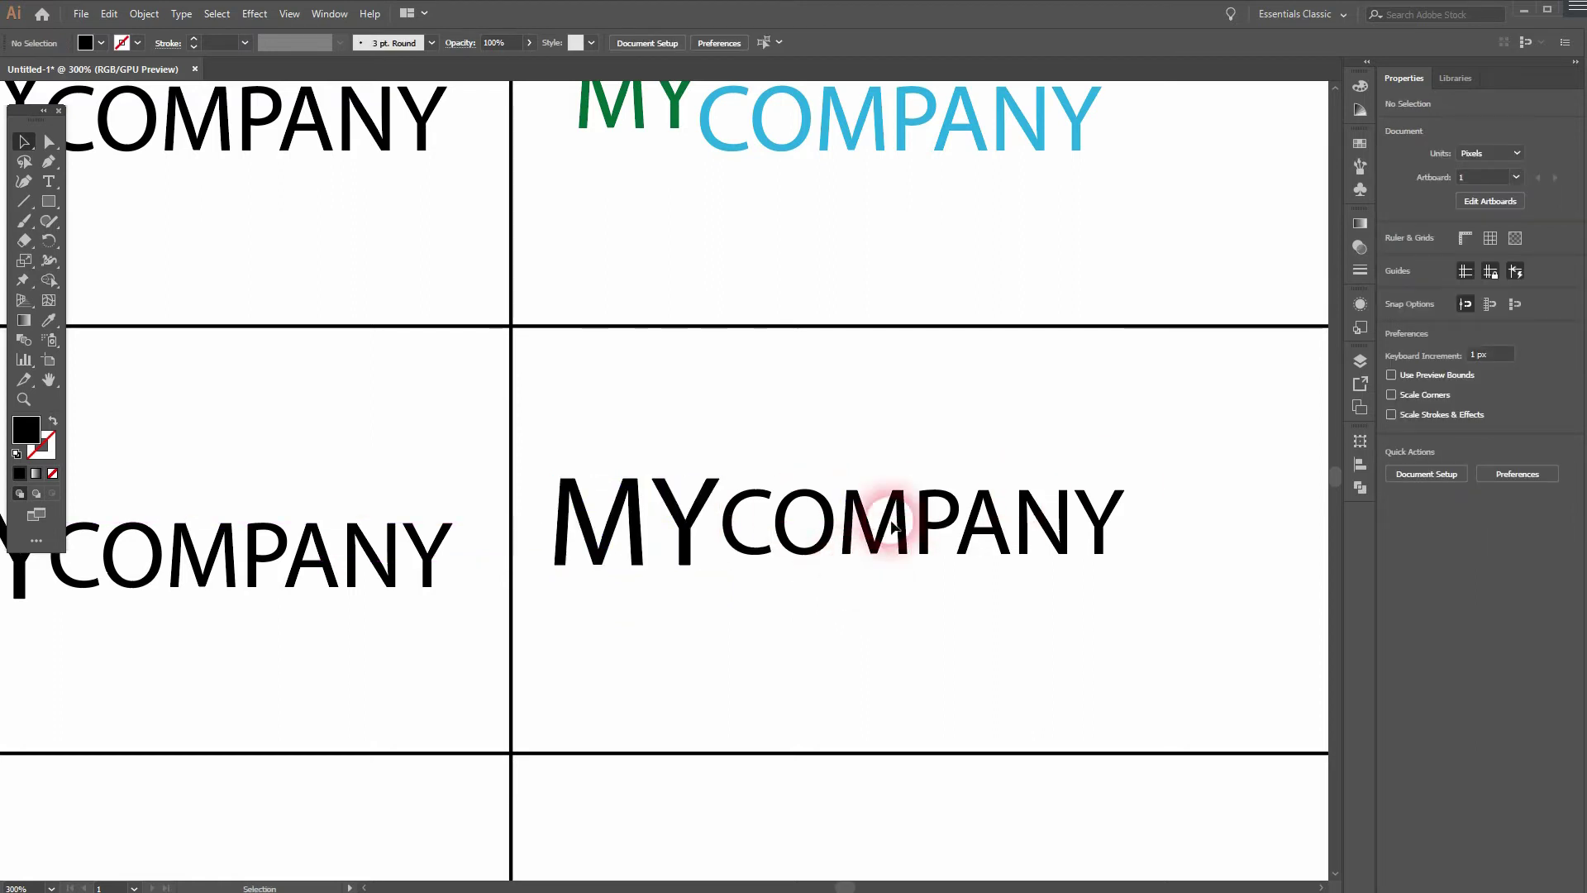
- Pan down to the MYLOGO row, inspect the large-LOGO variant's Y and L, then view the plain MYLOGO
drag(305, 636, 814, 331)
drag(390, 638, 748, 482)
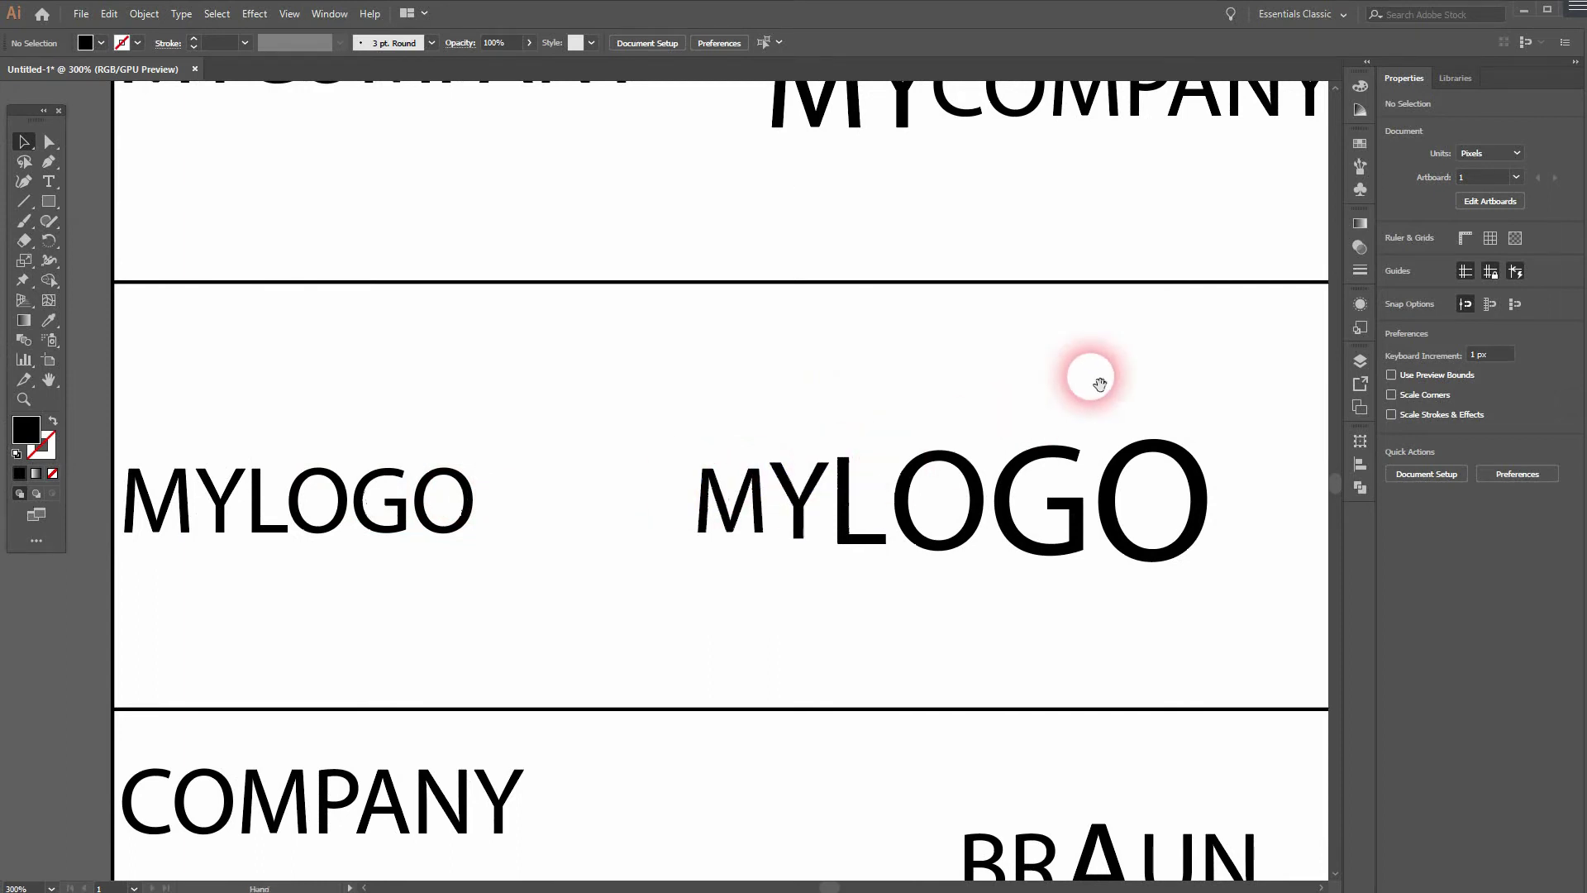
drag(1088, 372, 995, 389)
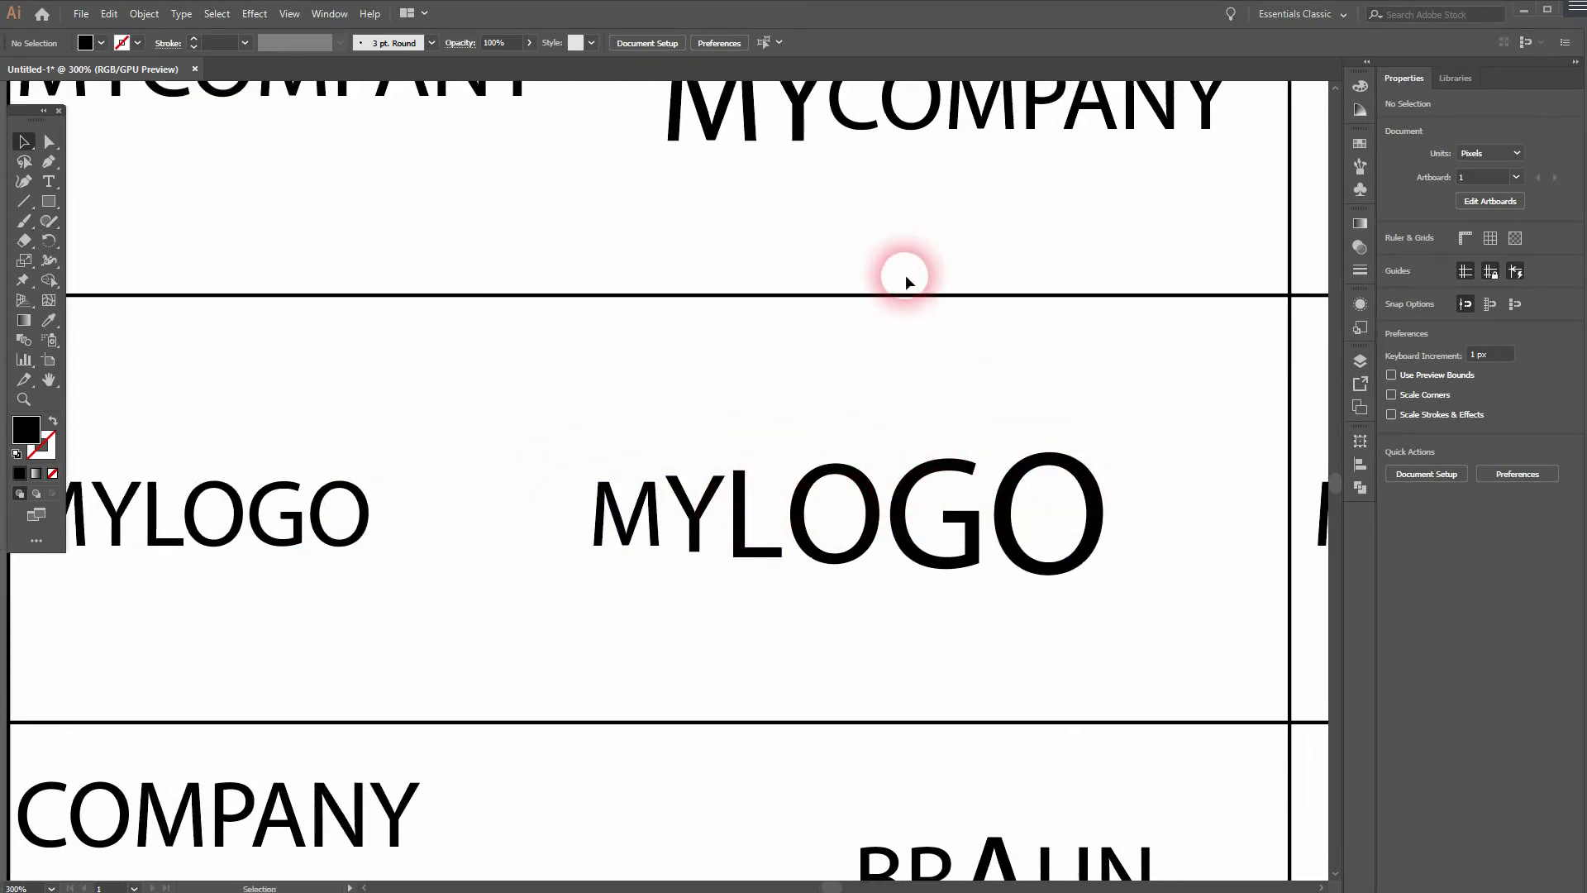
click(693, 551)
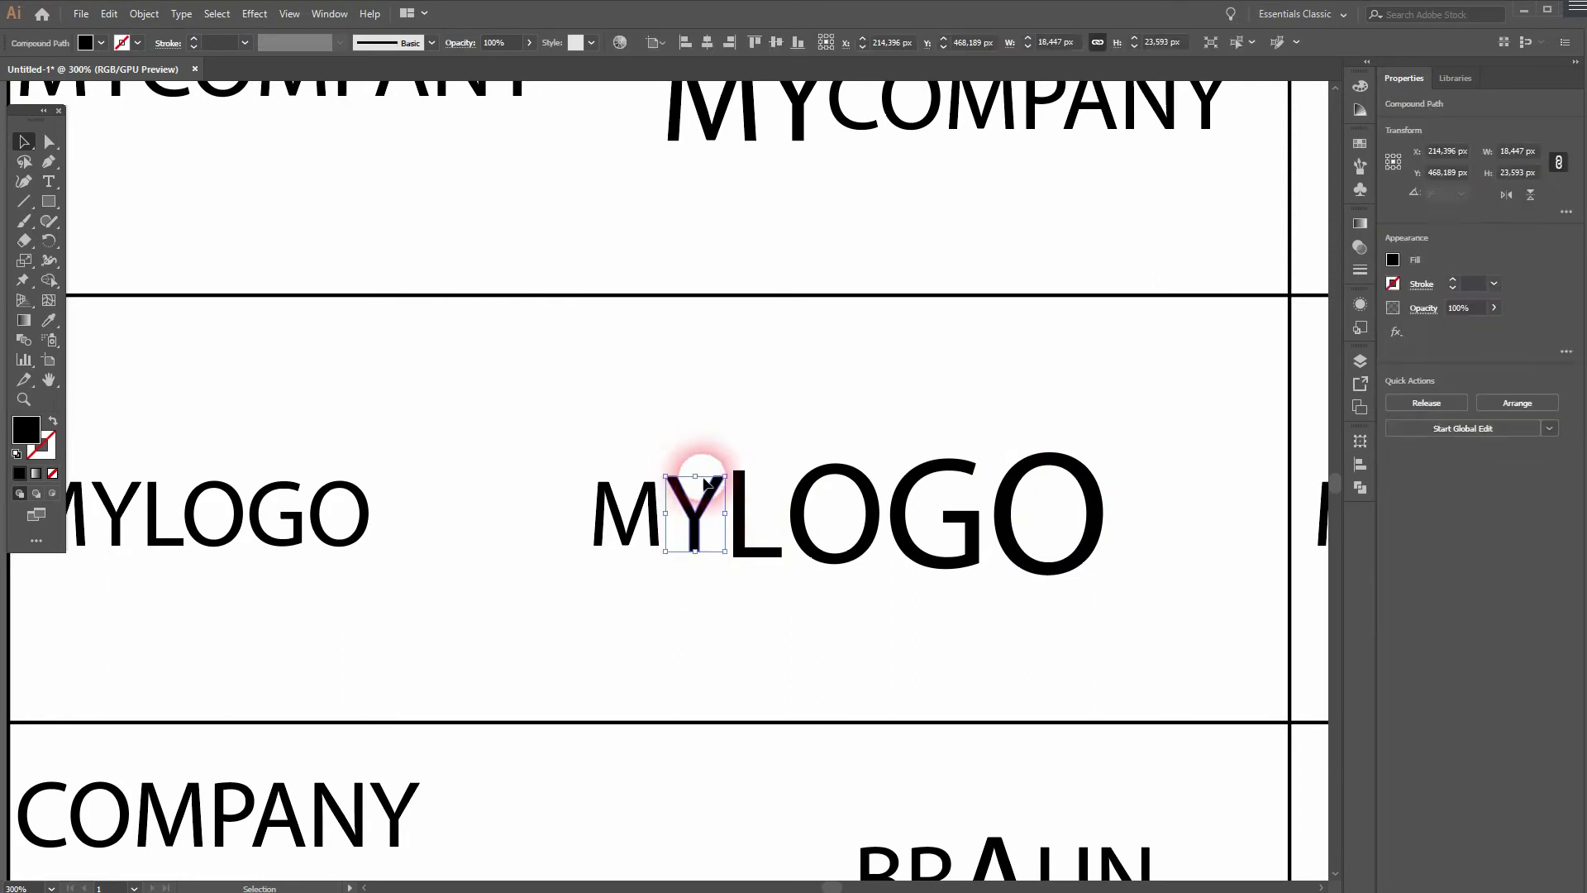
click(768, 504)
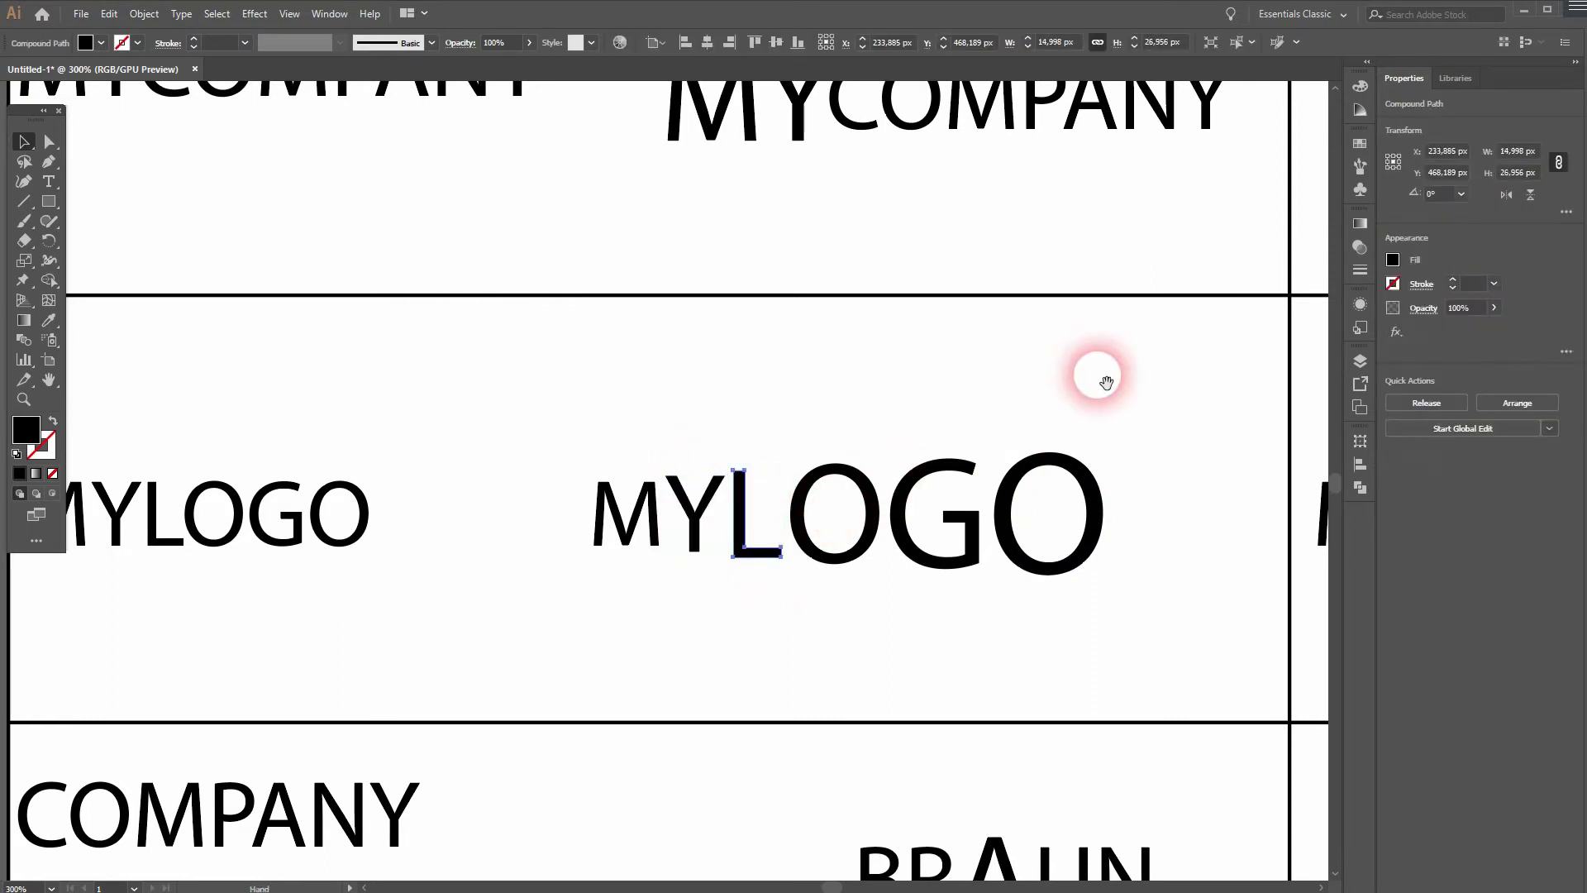
drag(1106, 382, 634, 409)
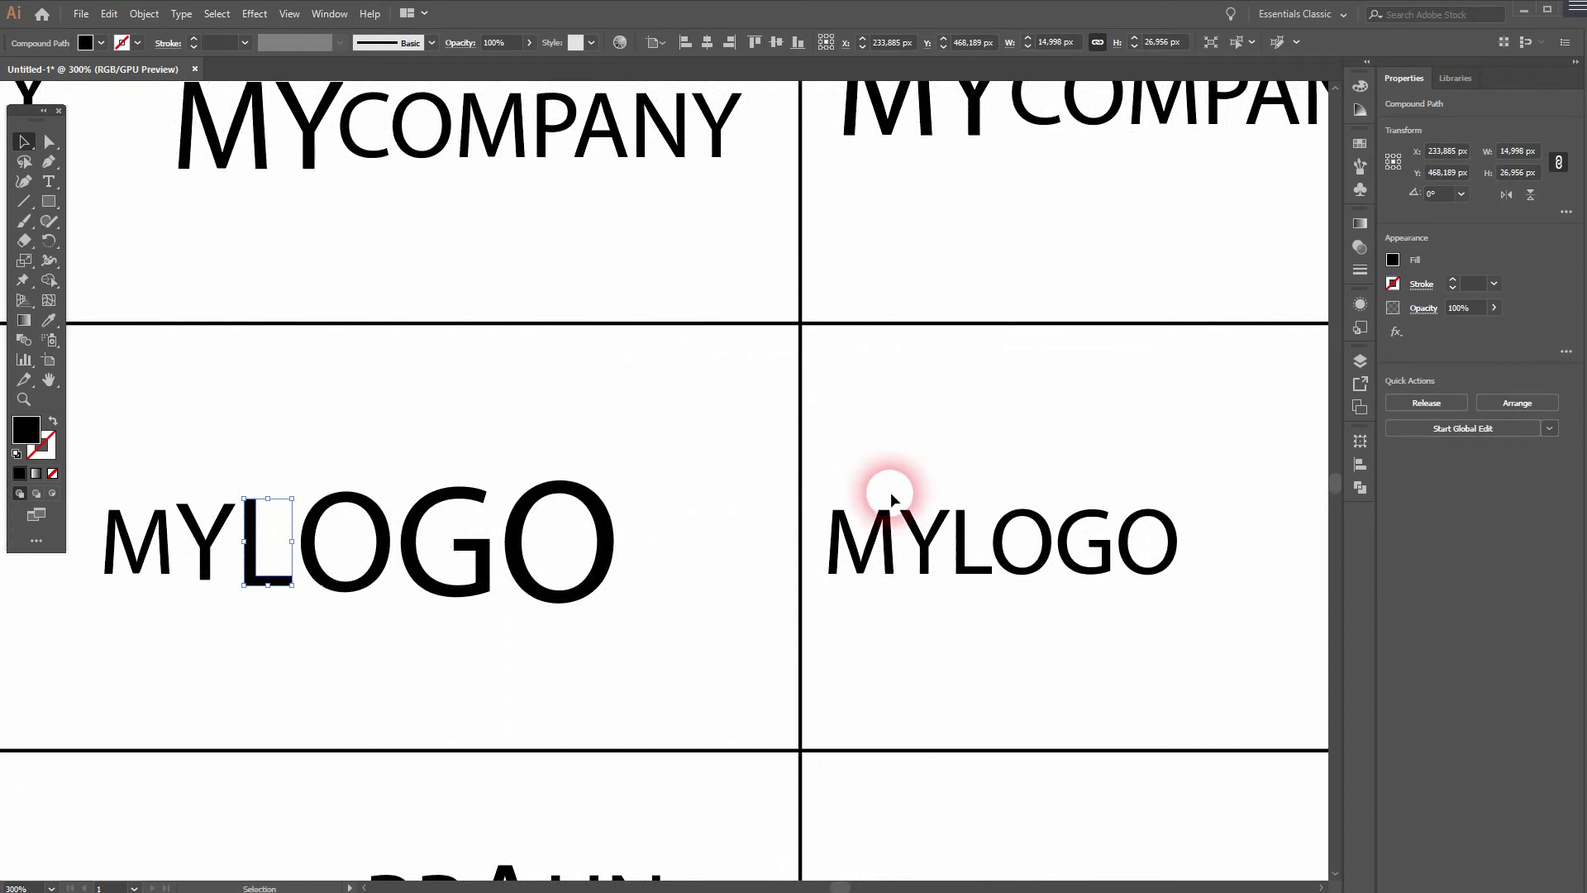
- Raise the font size of YLOGO in the plain MYLOGO text several steps via the Character panel
click(922, 560)
right_click(921, 562)
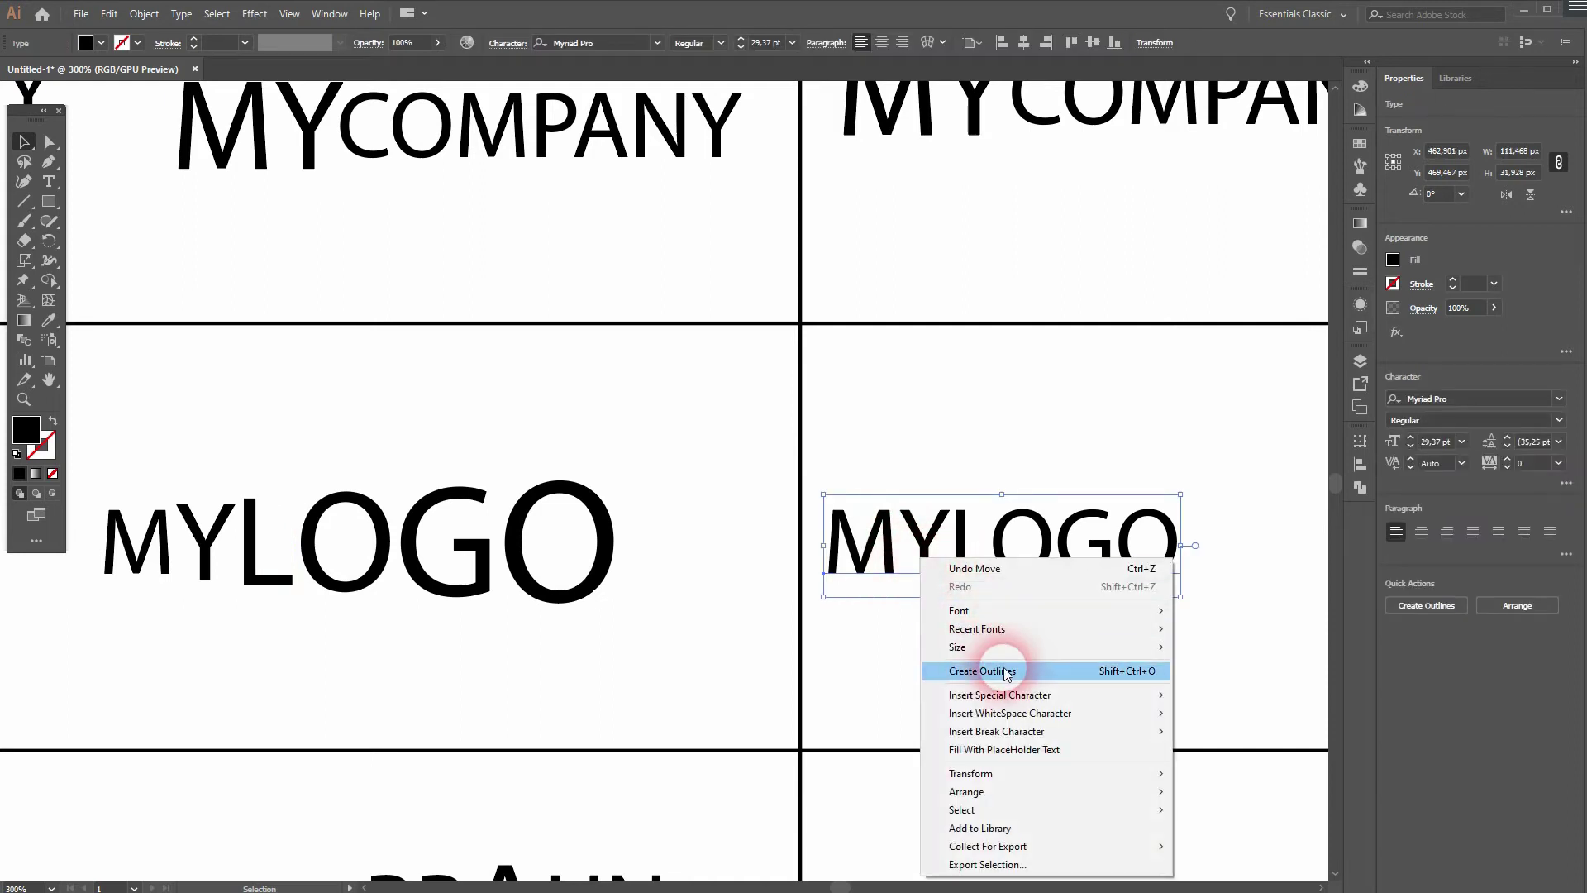
click(979, 420)
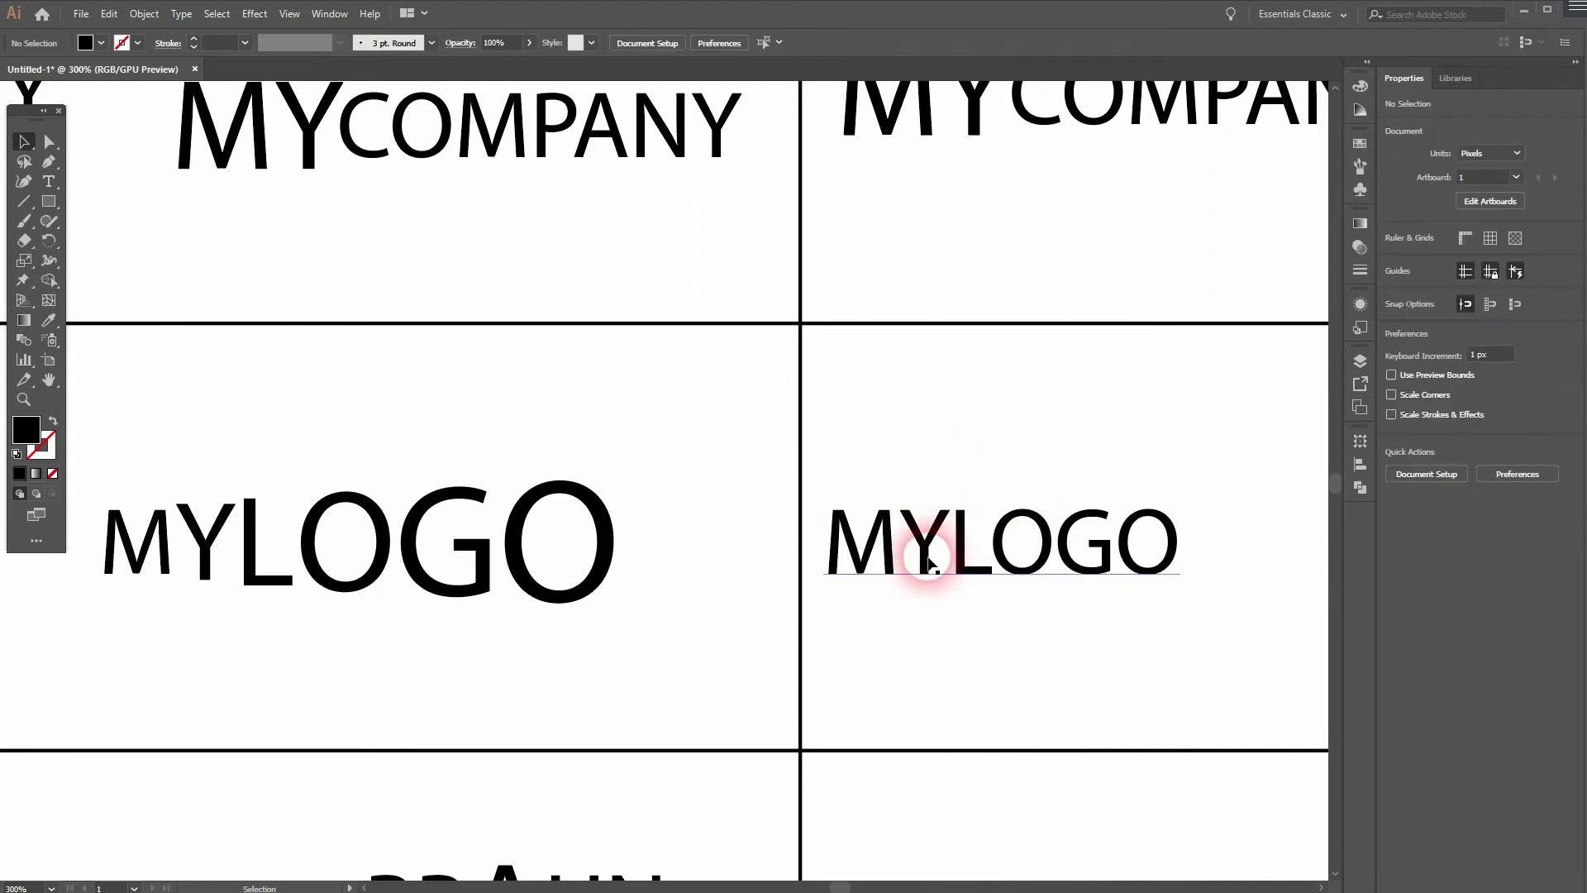
click(928, 562)
click(48, 180)
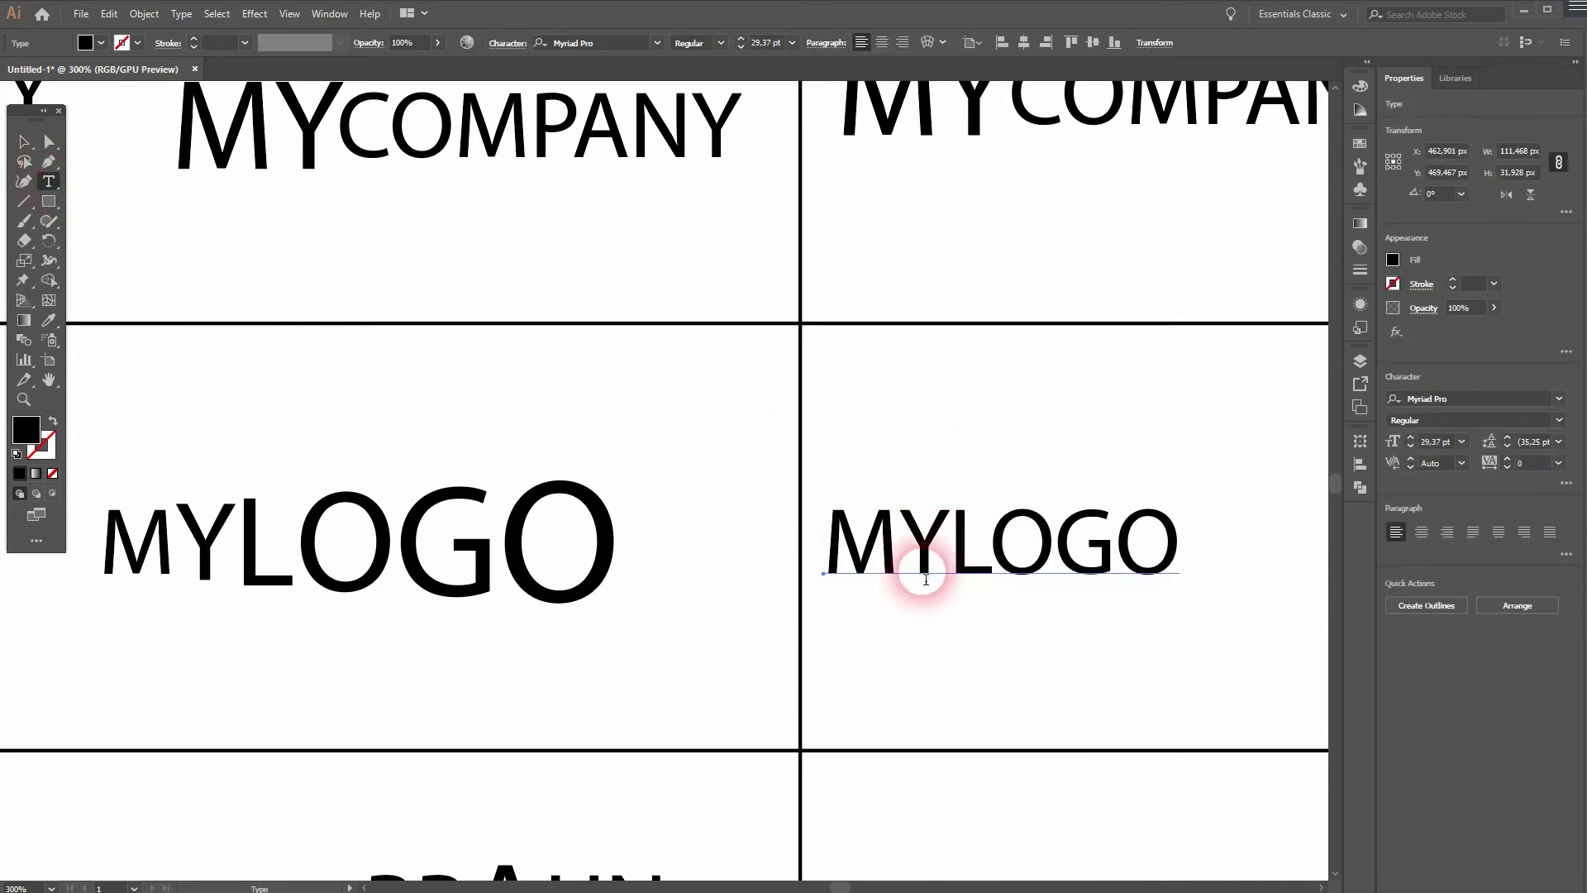
drag(902, 549, 1165, 554)
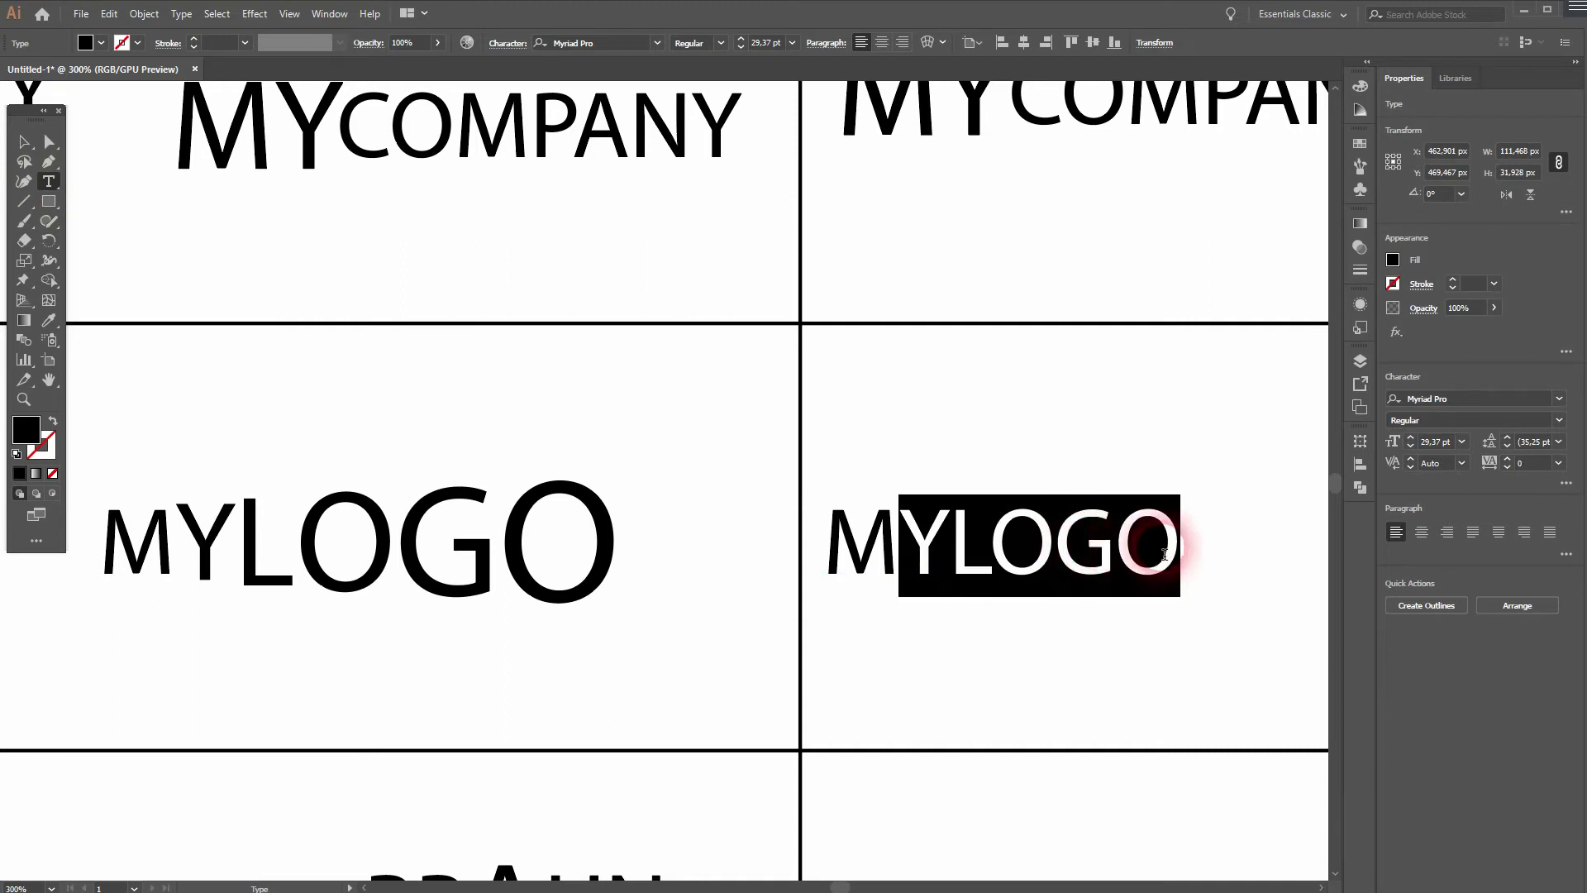
click(1423, 435)
click(1412, 438)
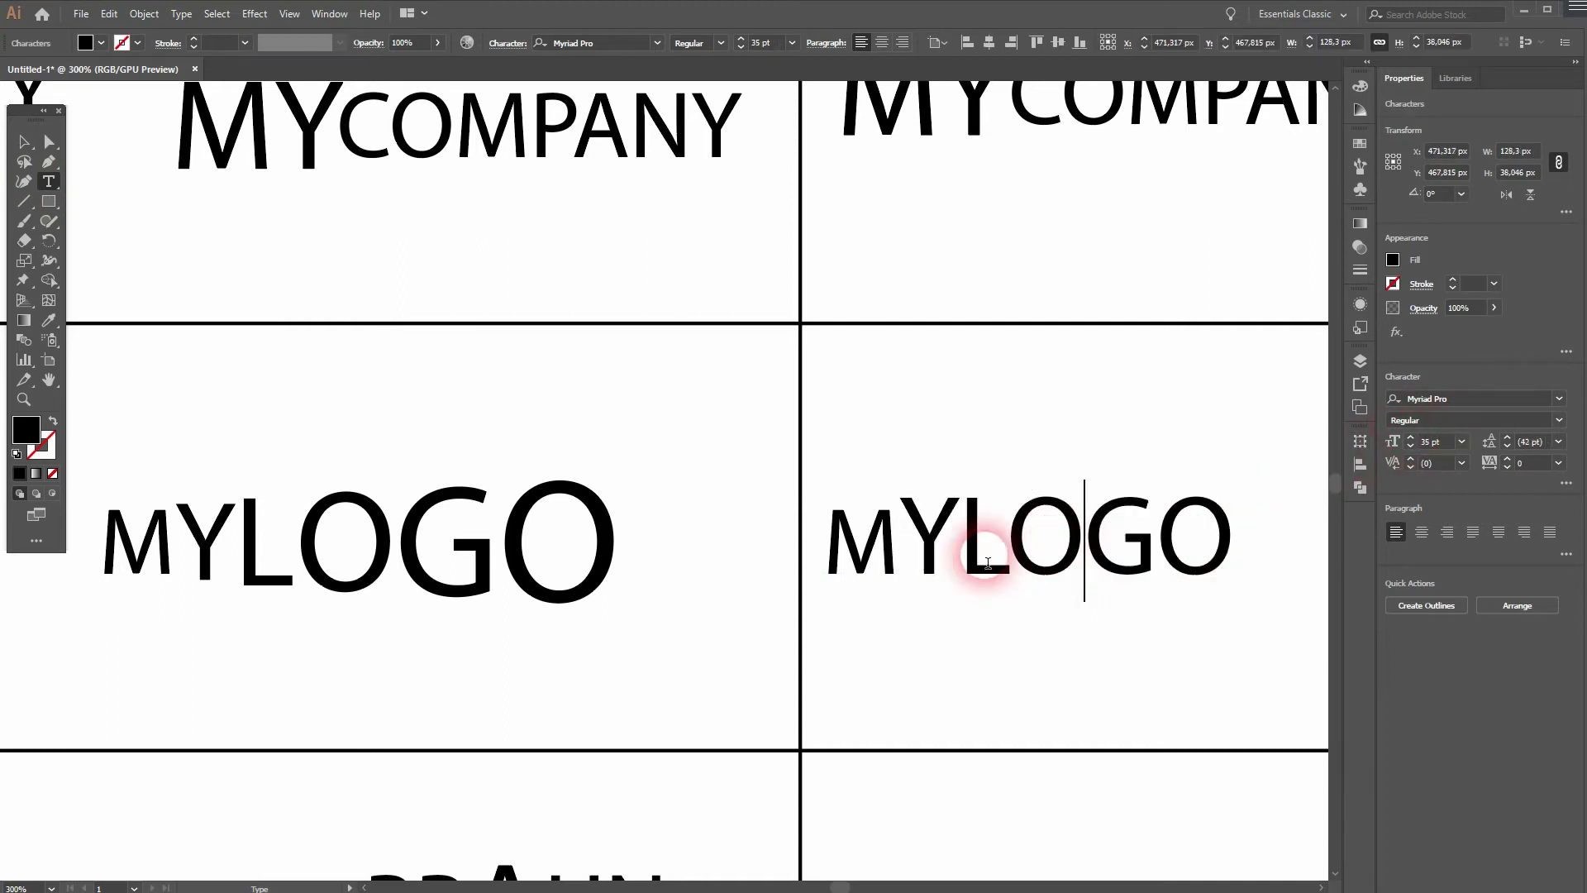
click(1412, 438)
click(1412, 438)
click(1412, 438)
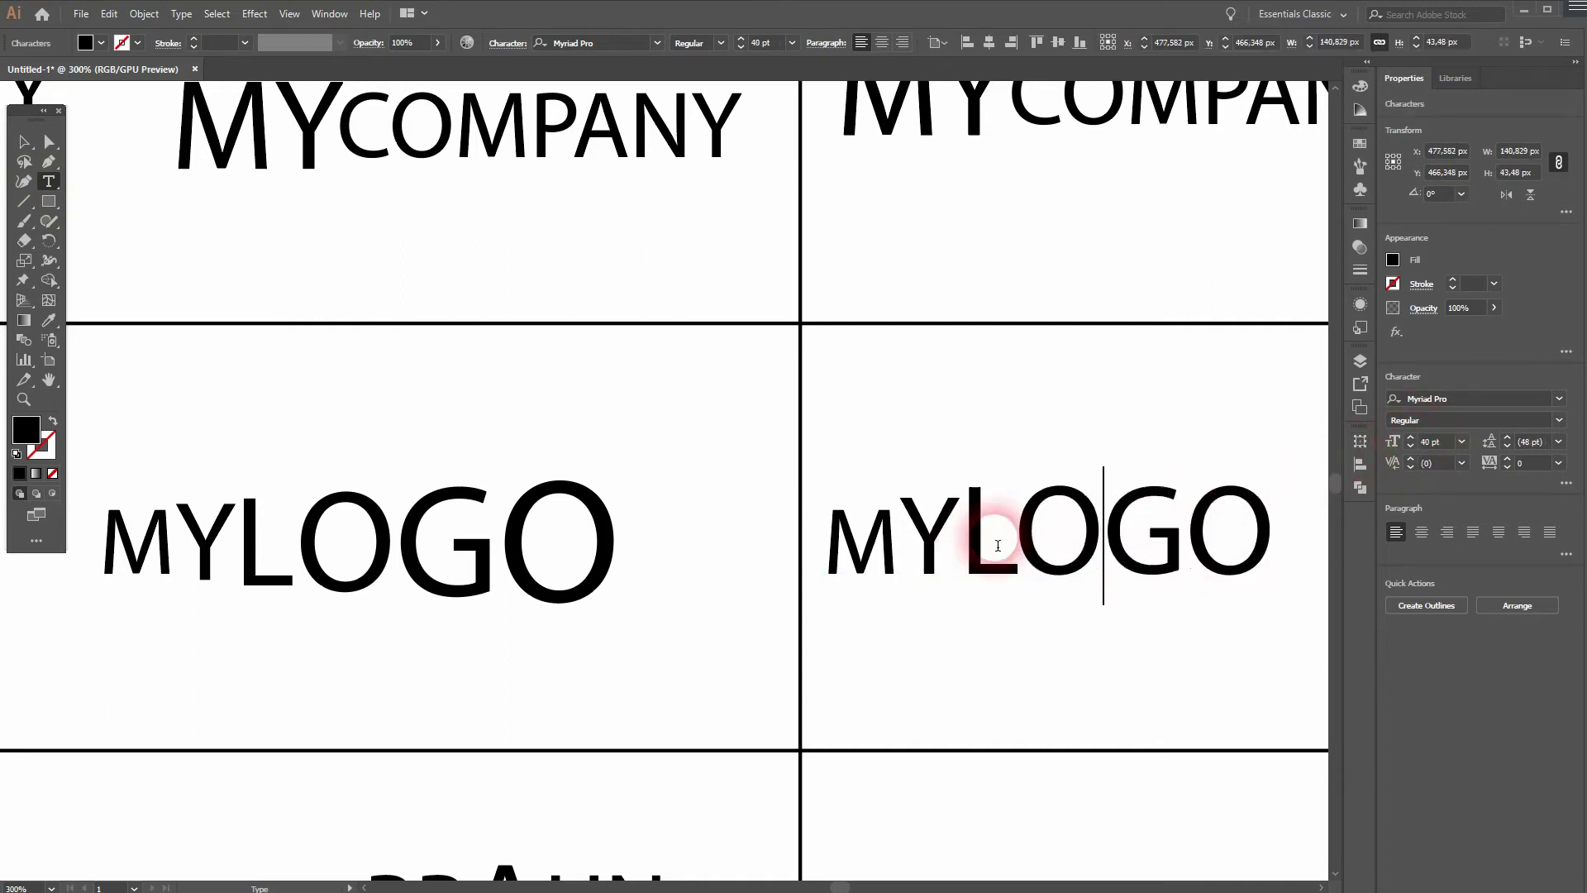
click(1412, 438)
- Enlarge the GO letters further so the final O reaches 55 pt
click(1128, 551)
drag(1128, 551, 1313, 550)
click(1411, 438)
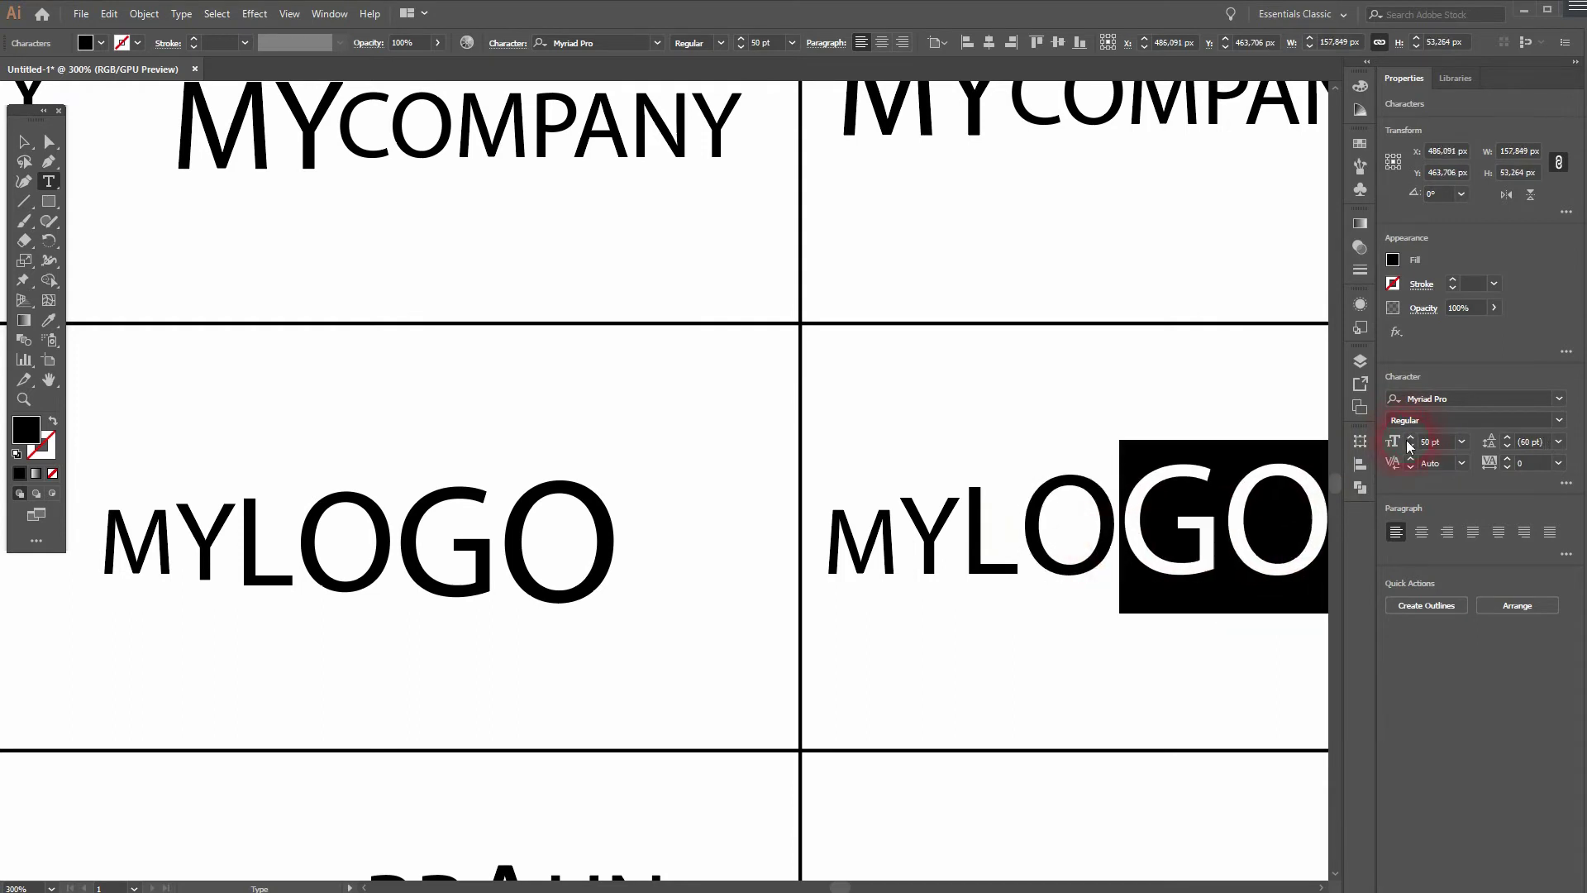
click(1411, 439)
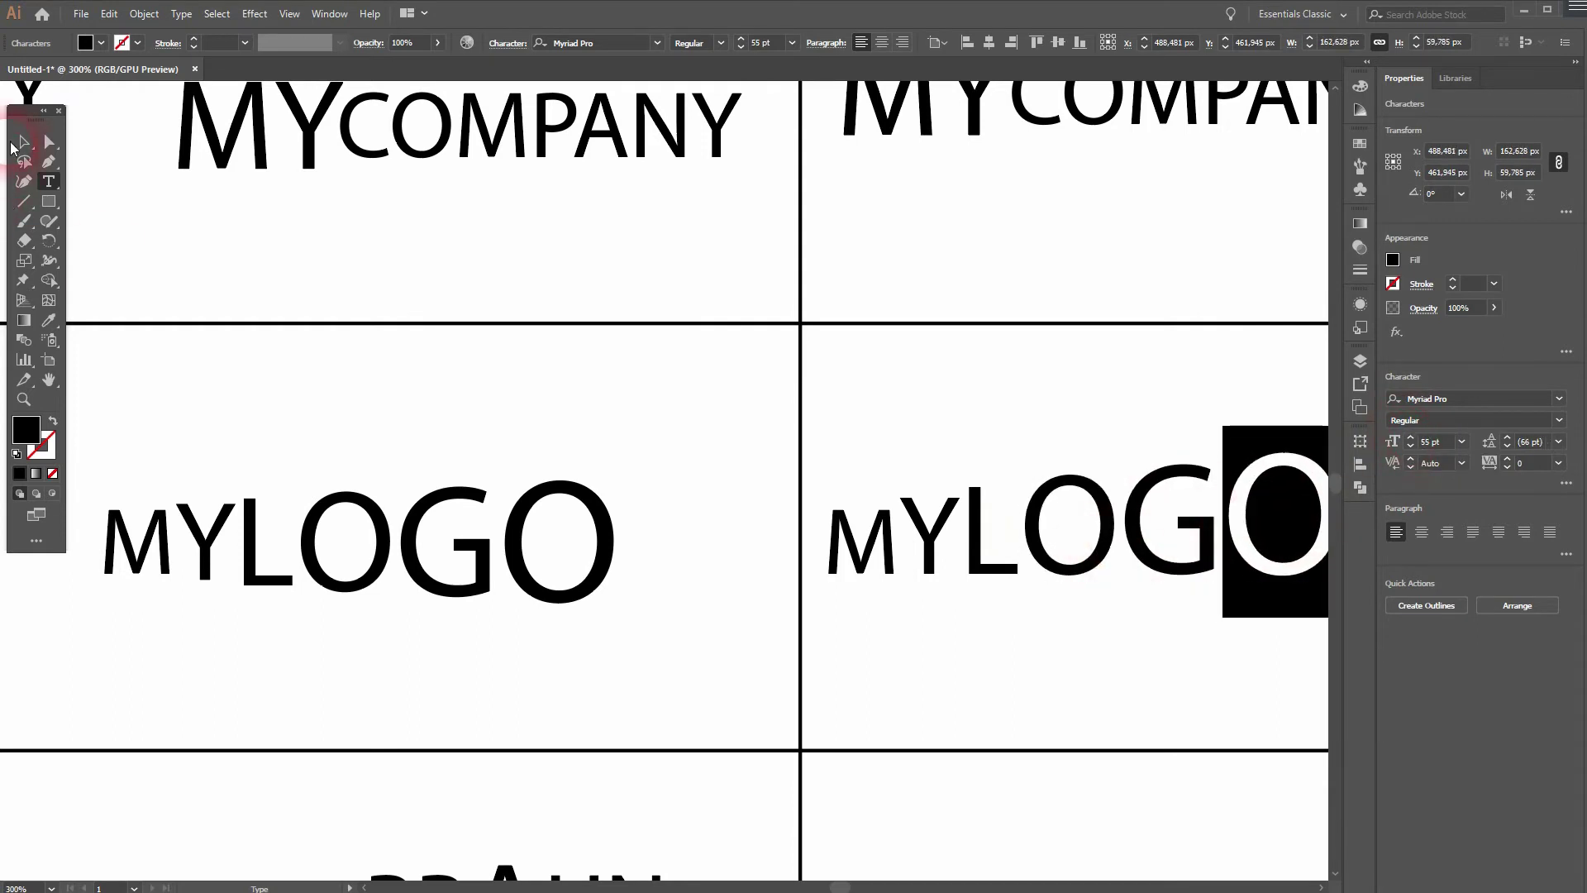
click(24, 143)
click(1043, 374)
scroll(1043, 374, right, 5)
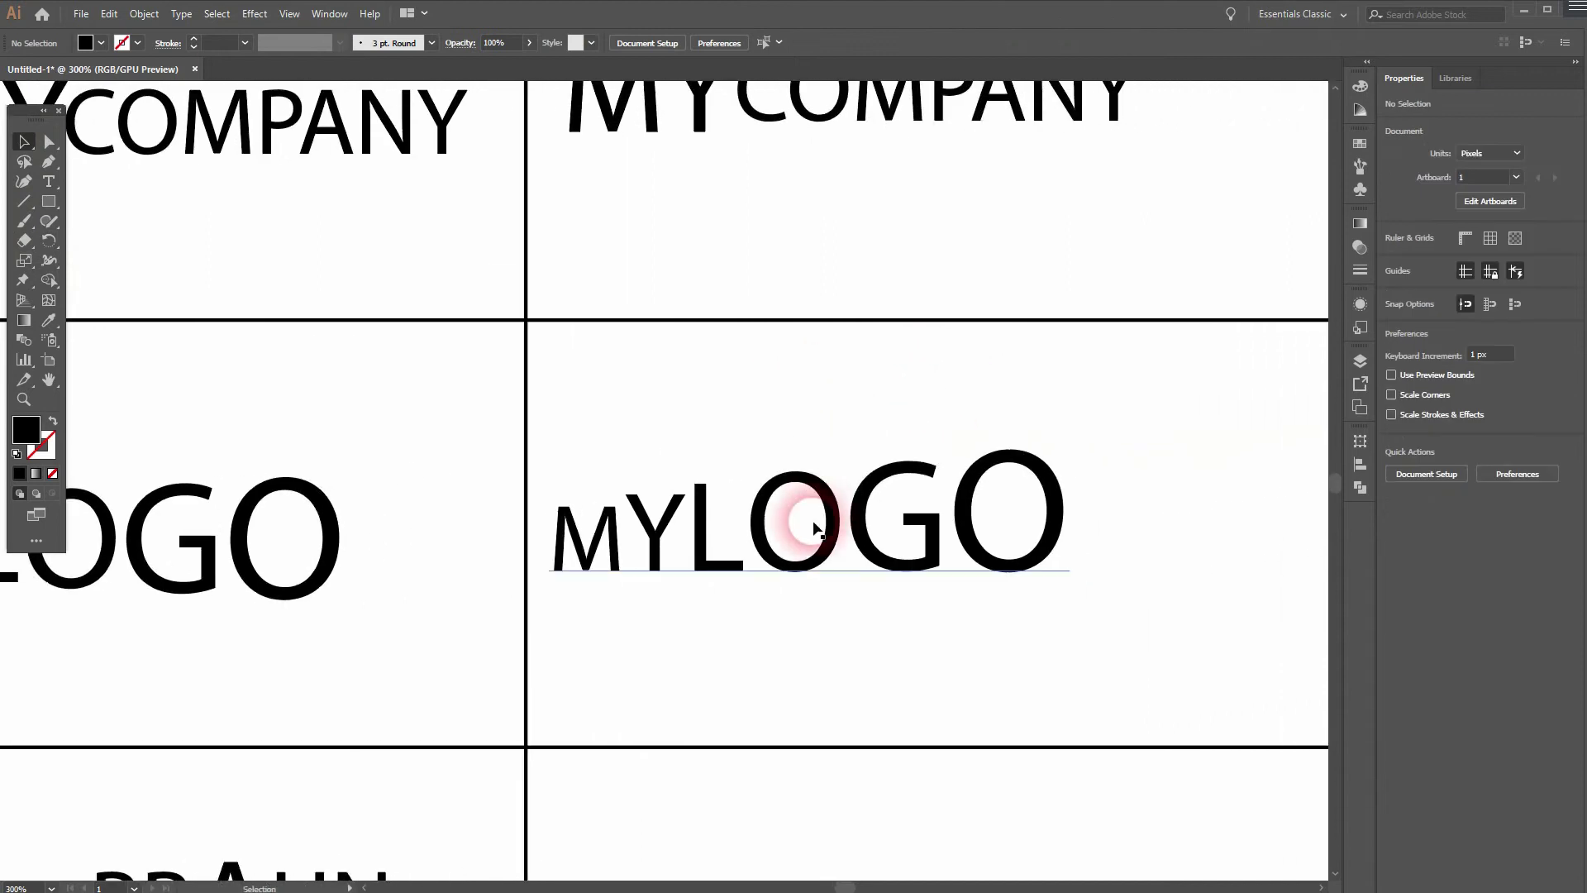
scroll(1161, 425, right, 8)
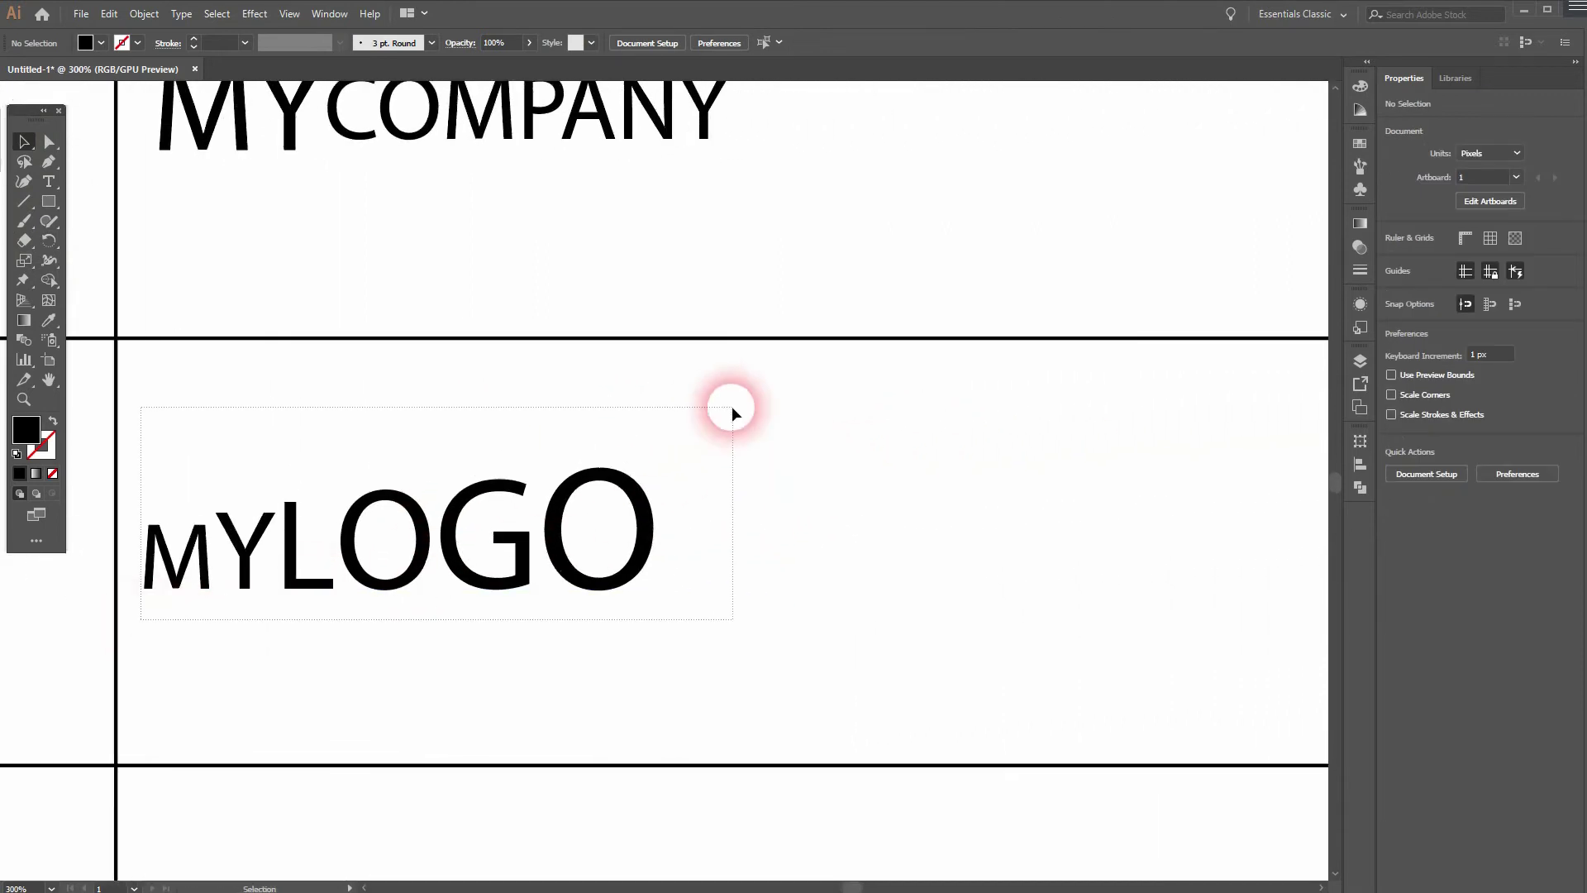
- Duplicate the graduated MYLOGO and place the copy to the right of the original
click(658, 532)
drag(632, 543, 1190, 533)
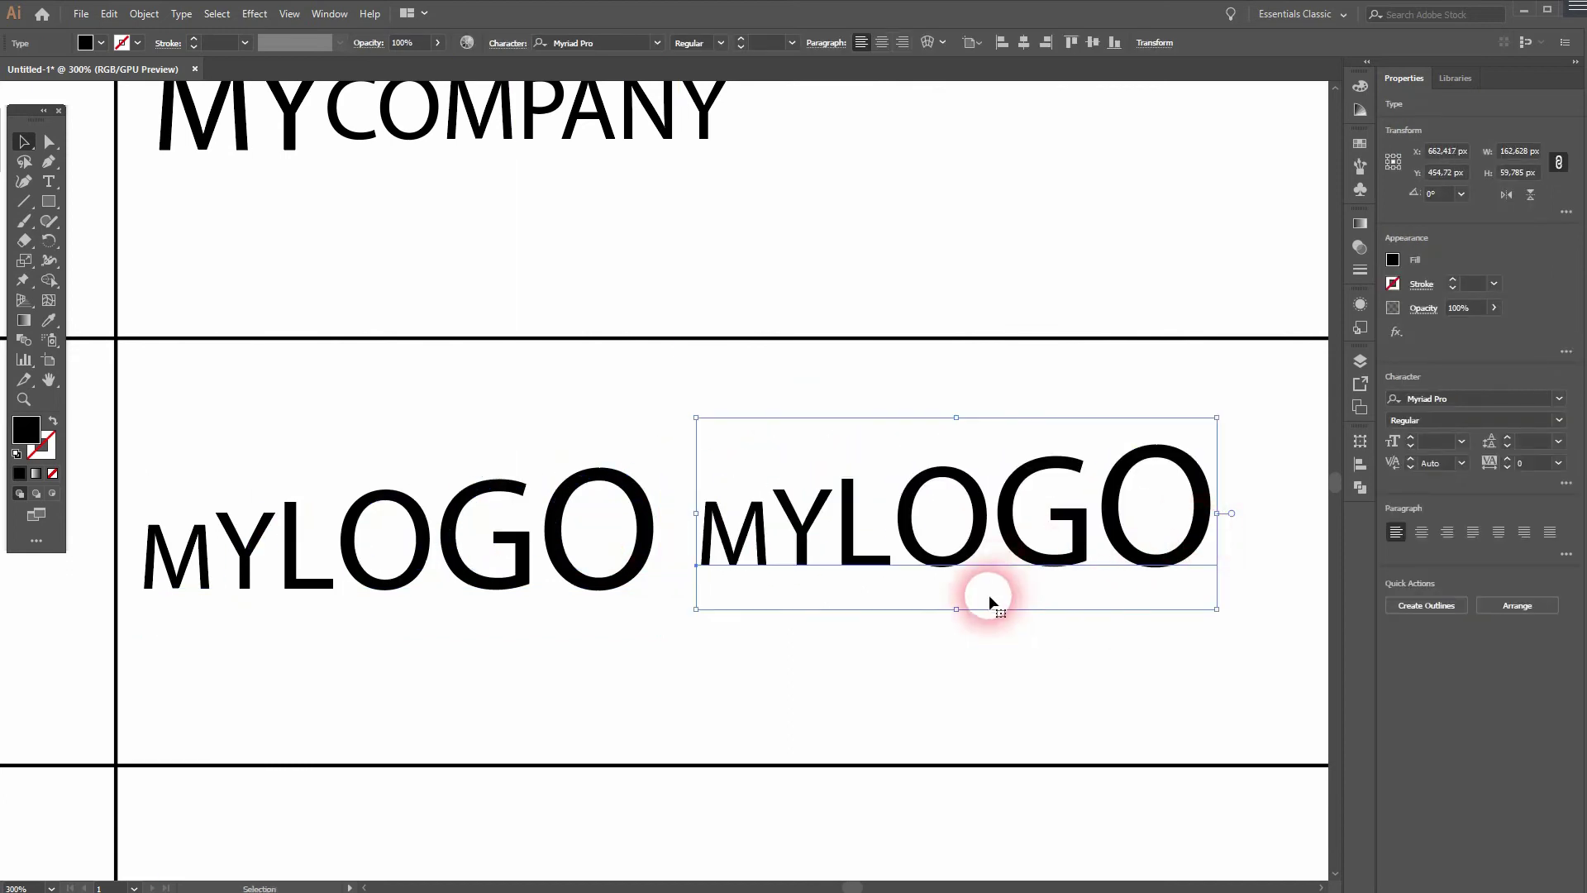
drag(751, 553, 845, 583)
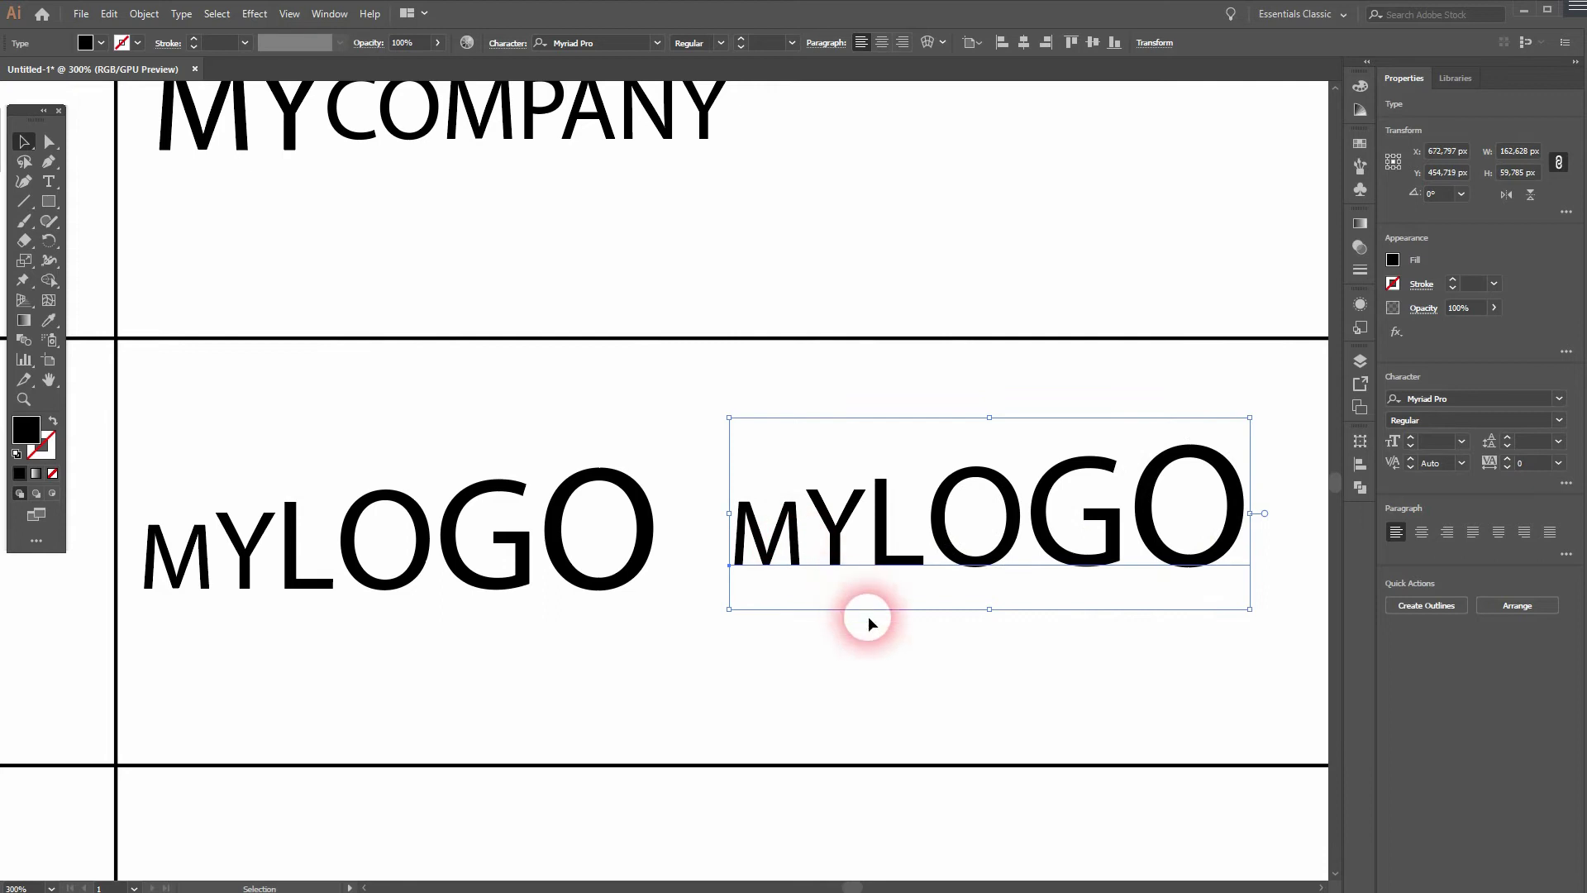
- Convert the MYLOGO copy to outlines and ungroup it into separate letters
right_click(835, 543)
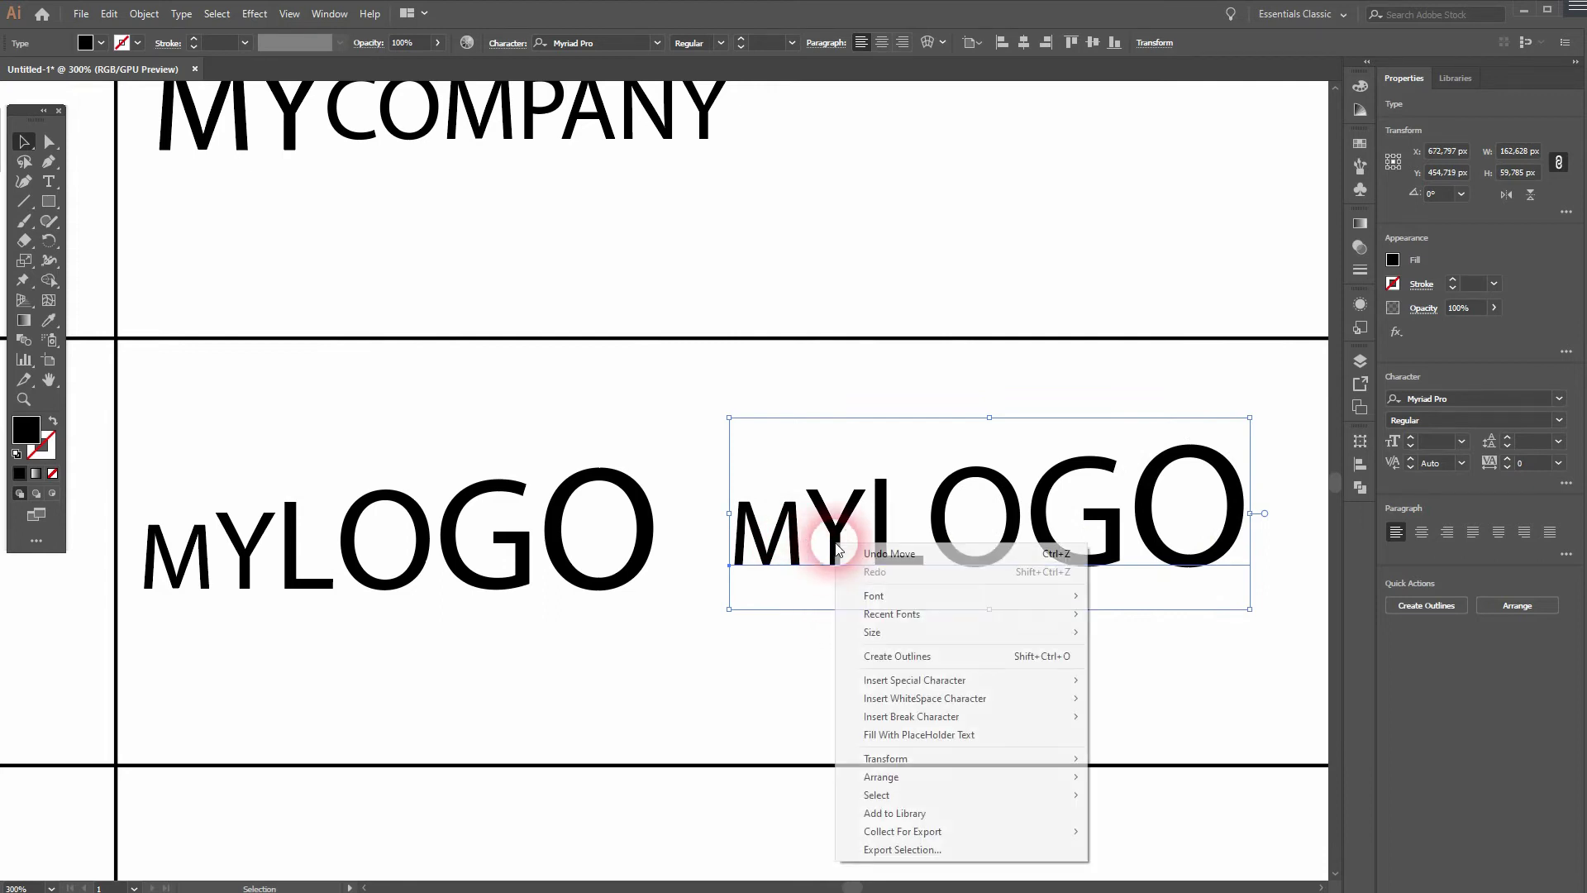
click(932, 654)
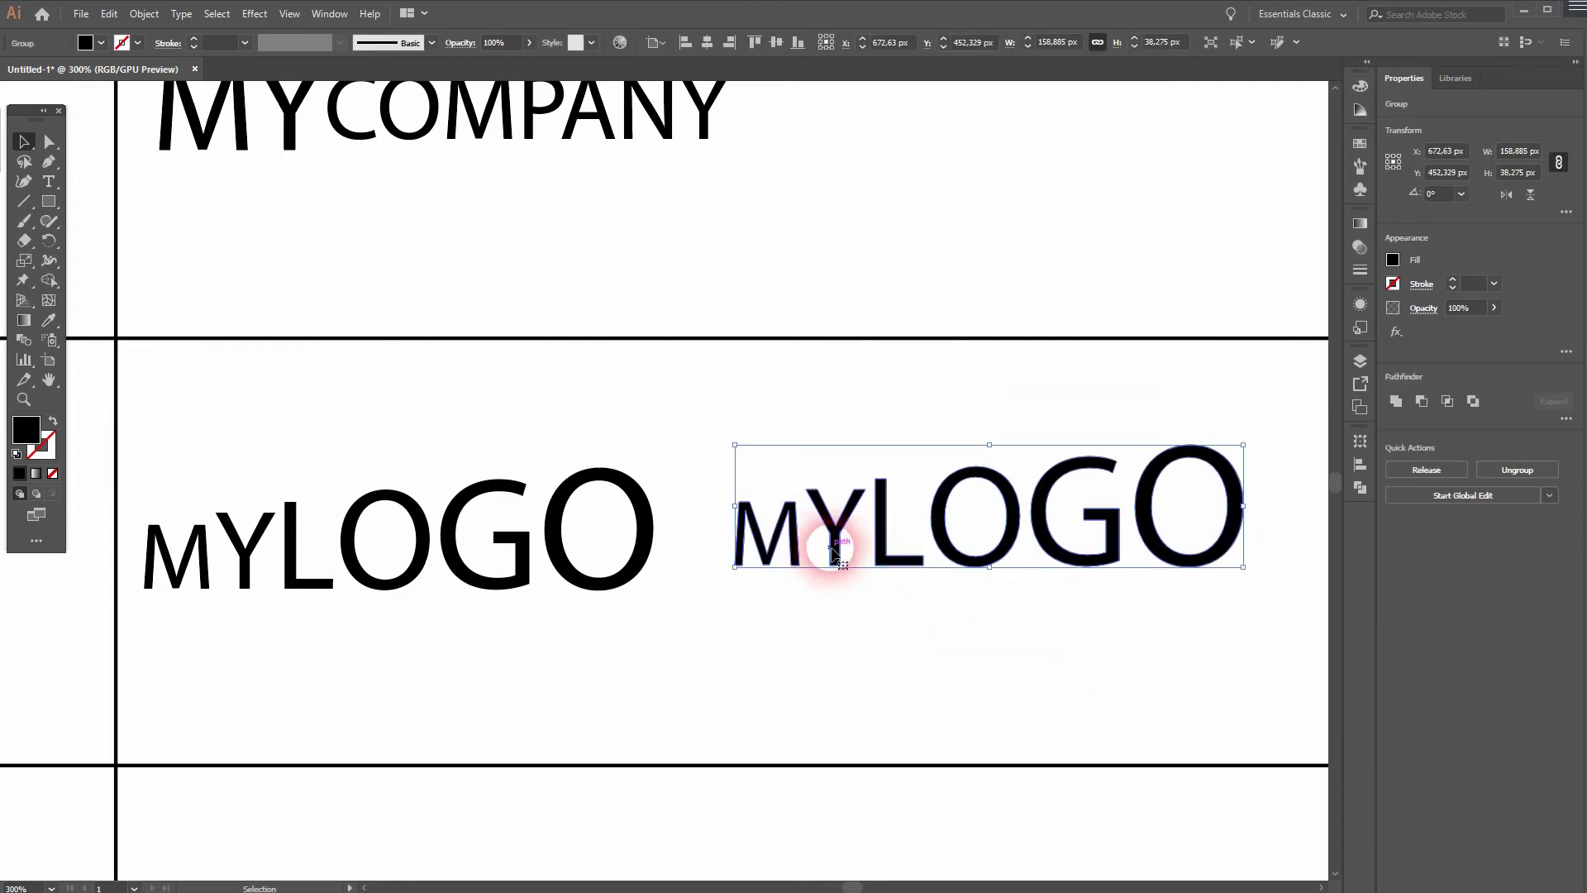
click(144, 15)
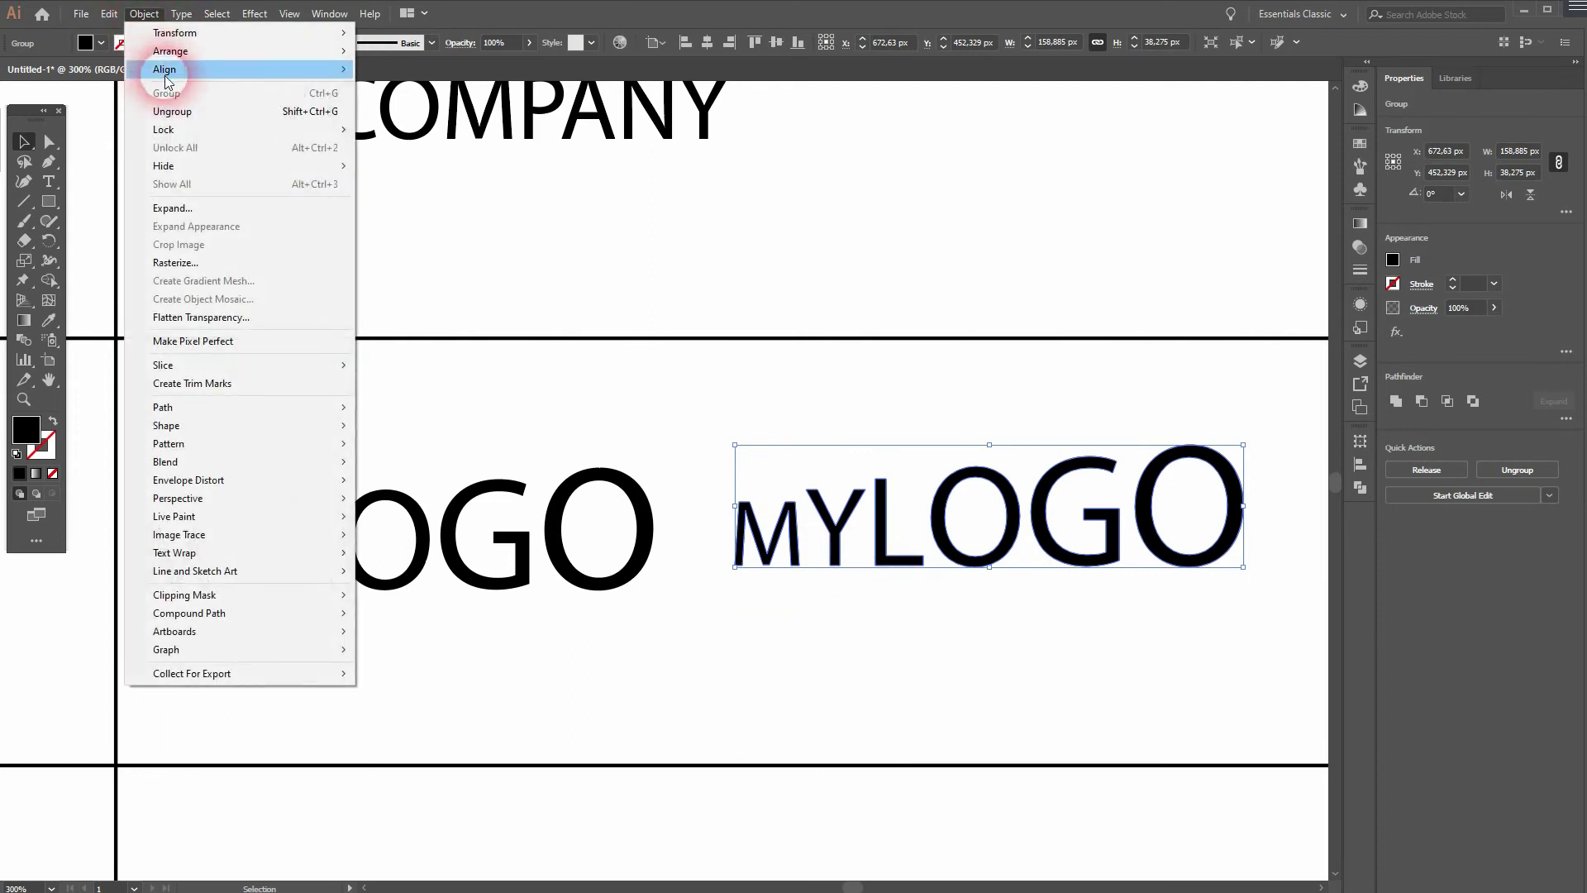
click(165, 106)
click(926, 478)
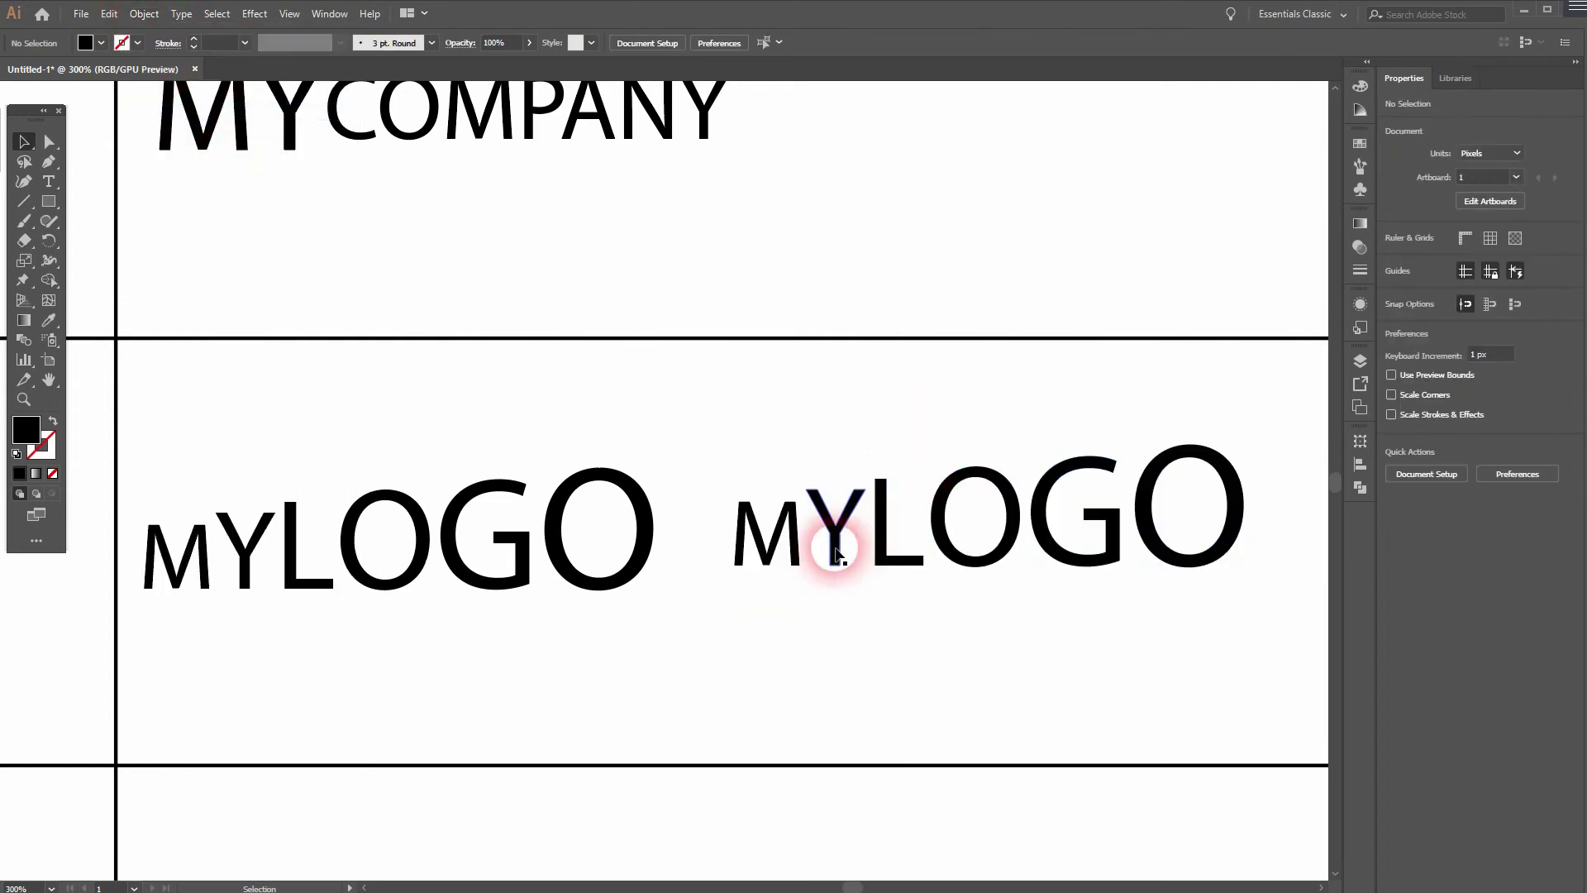
- Move the Y and both O's vertically so the letters share one baseline
drag(832, 539, 833, 526)
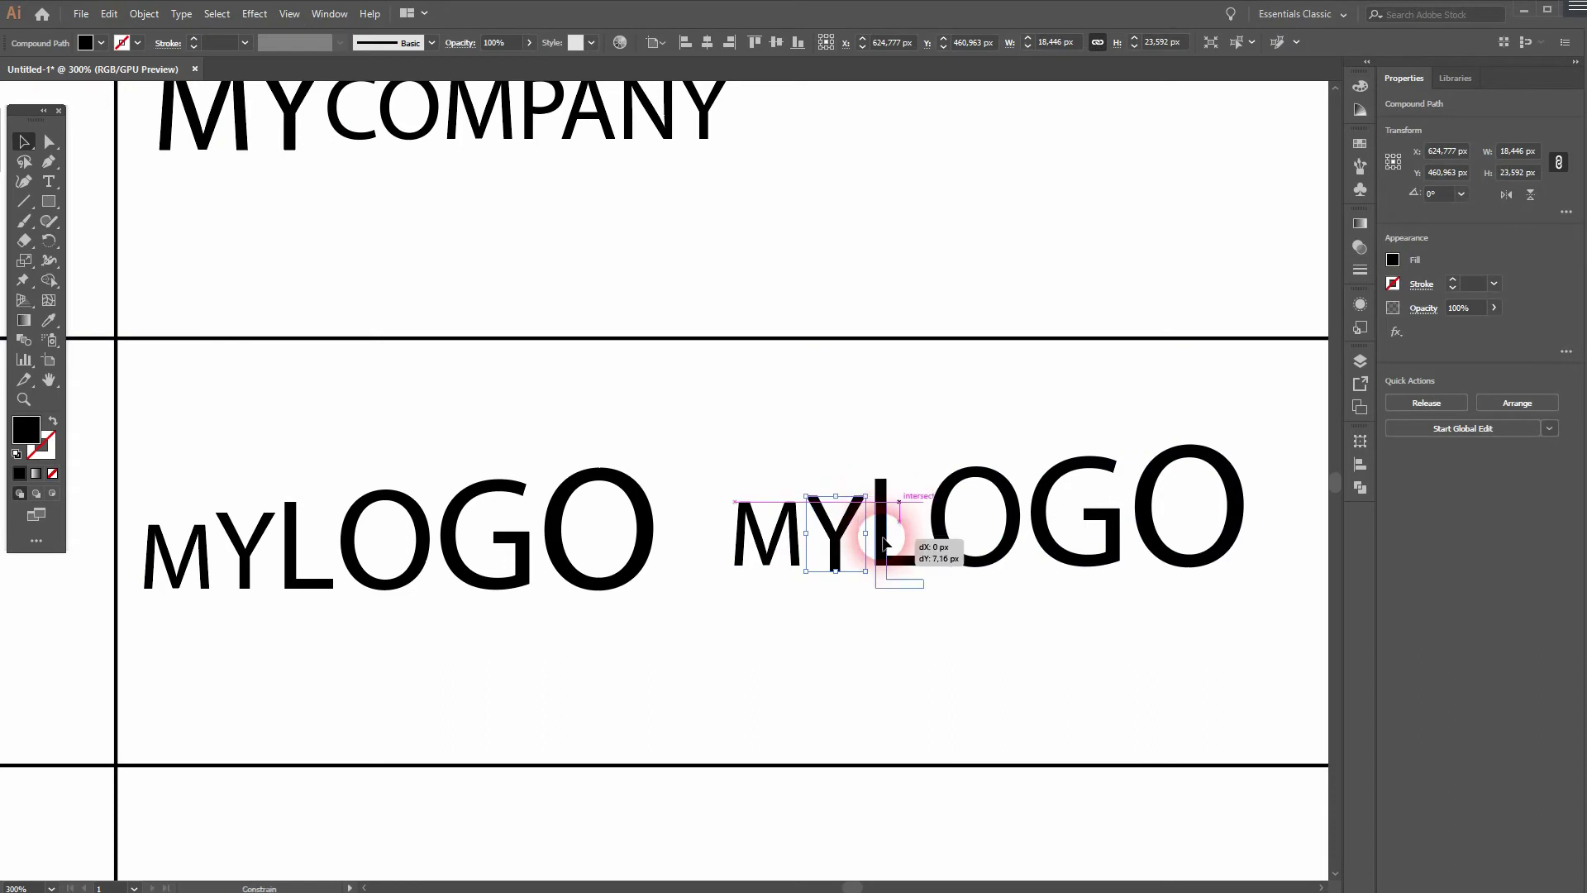
drag(954, 509, 1044, 513)
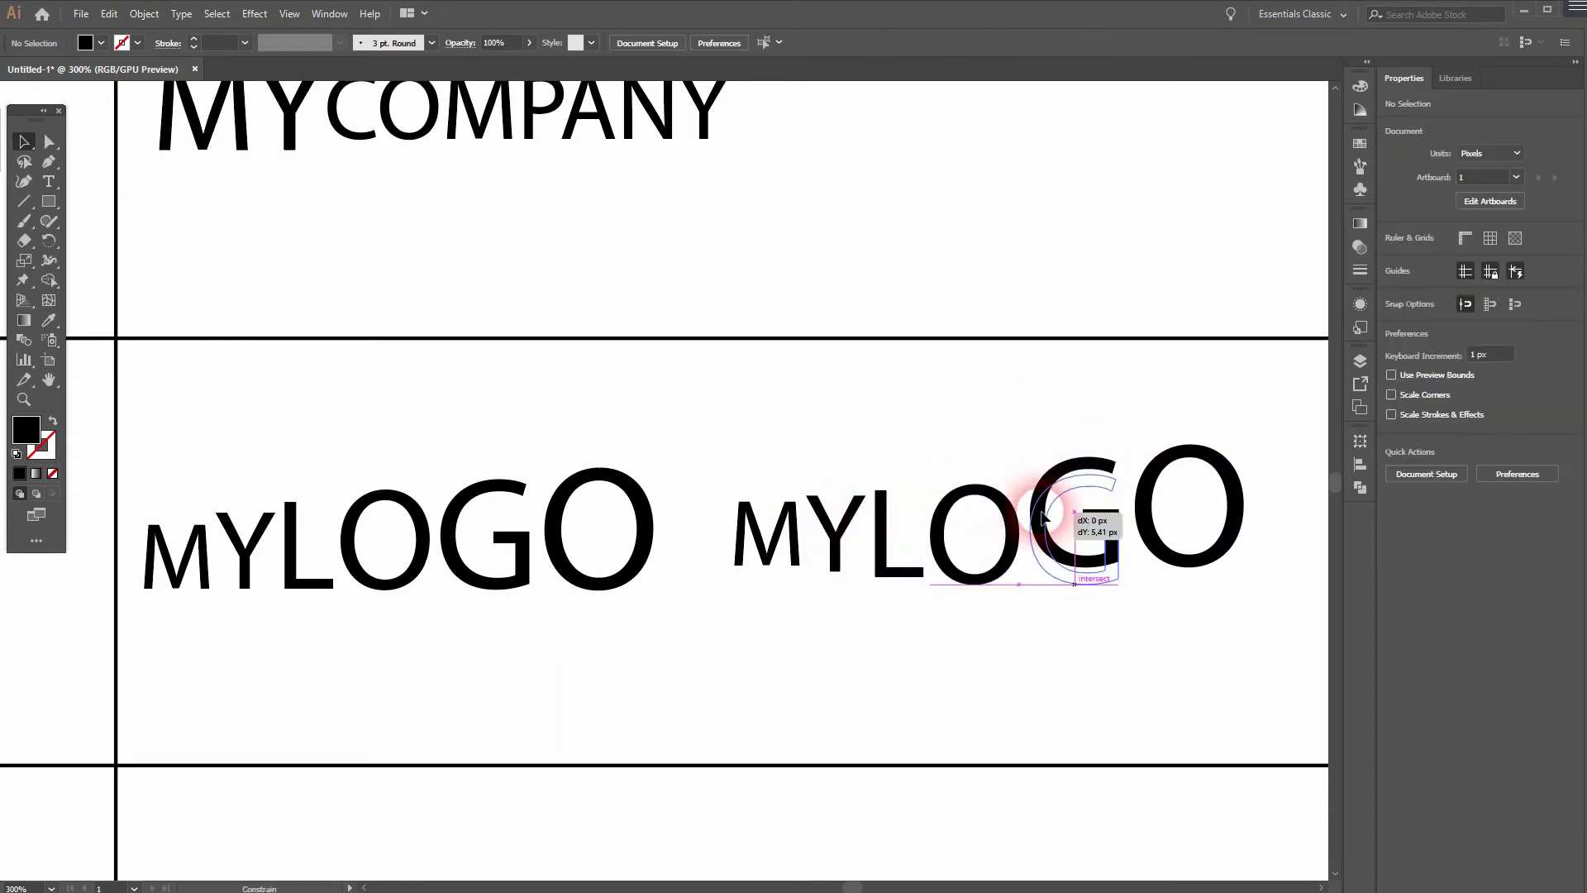
drag(1150, 516, 901, 517)
click(947, 616)
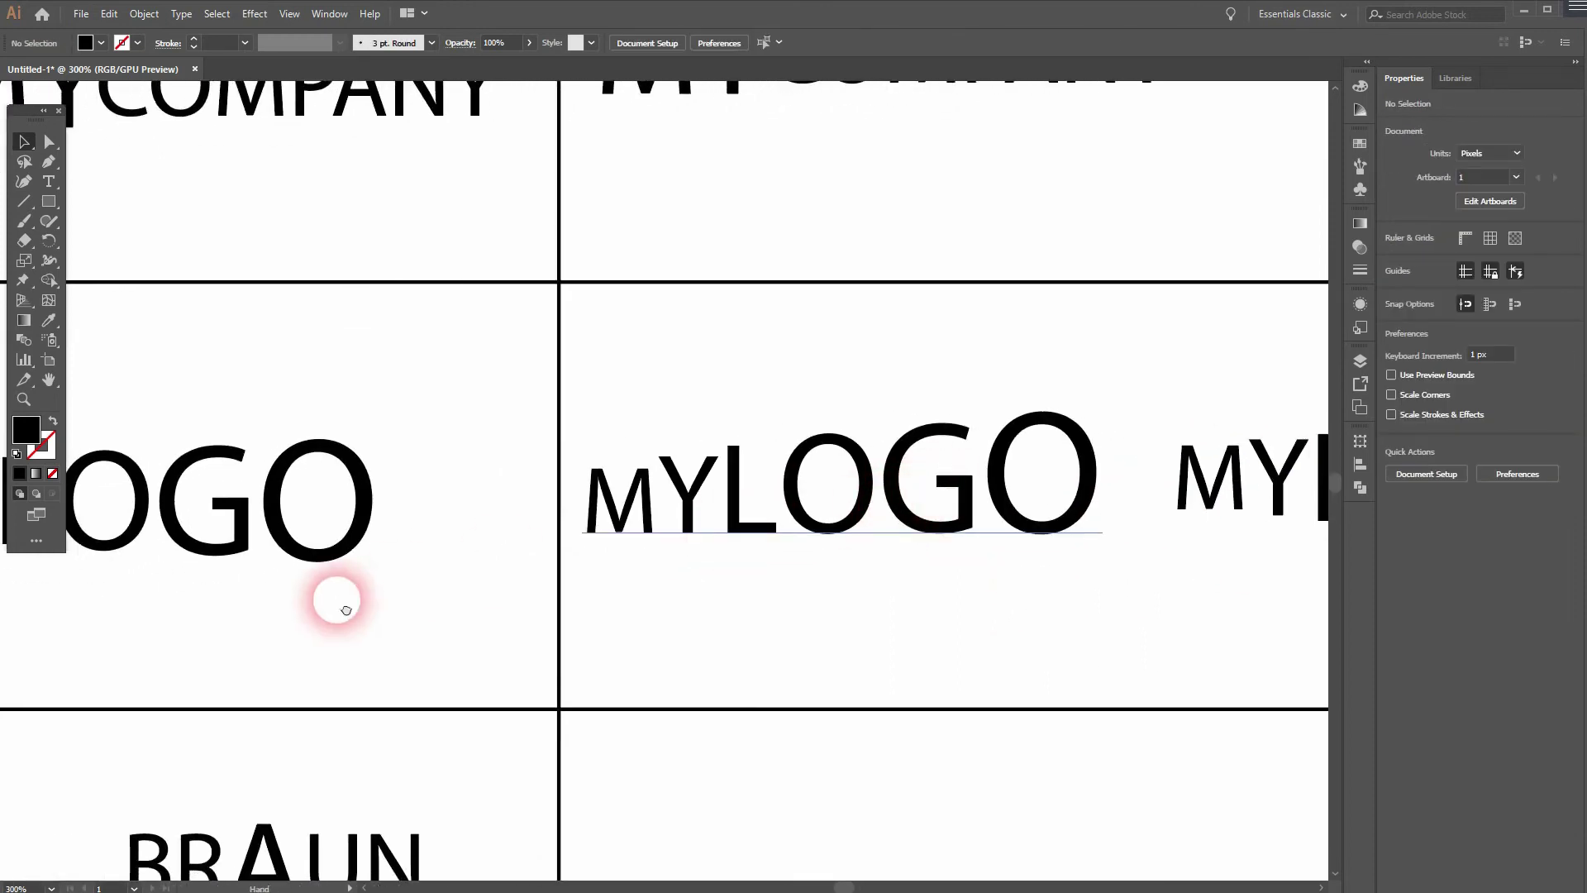
drag(1029, 614, 992, 330)
mouse_move(543, 565)
mouse_down()
mouse_move(603, 471)
mouse_move(724, 419)
mouse_move(747, 414)
mouse_move(776, 471)
mouse_up()
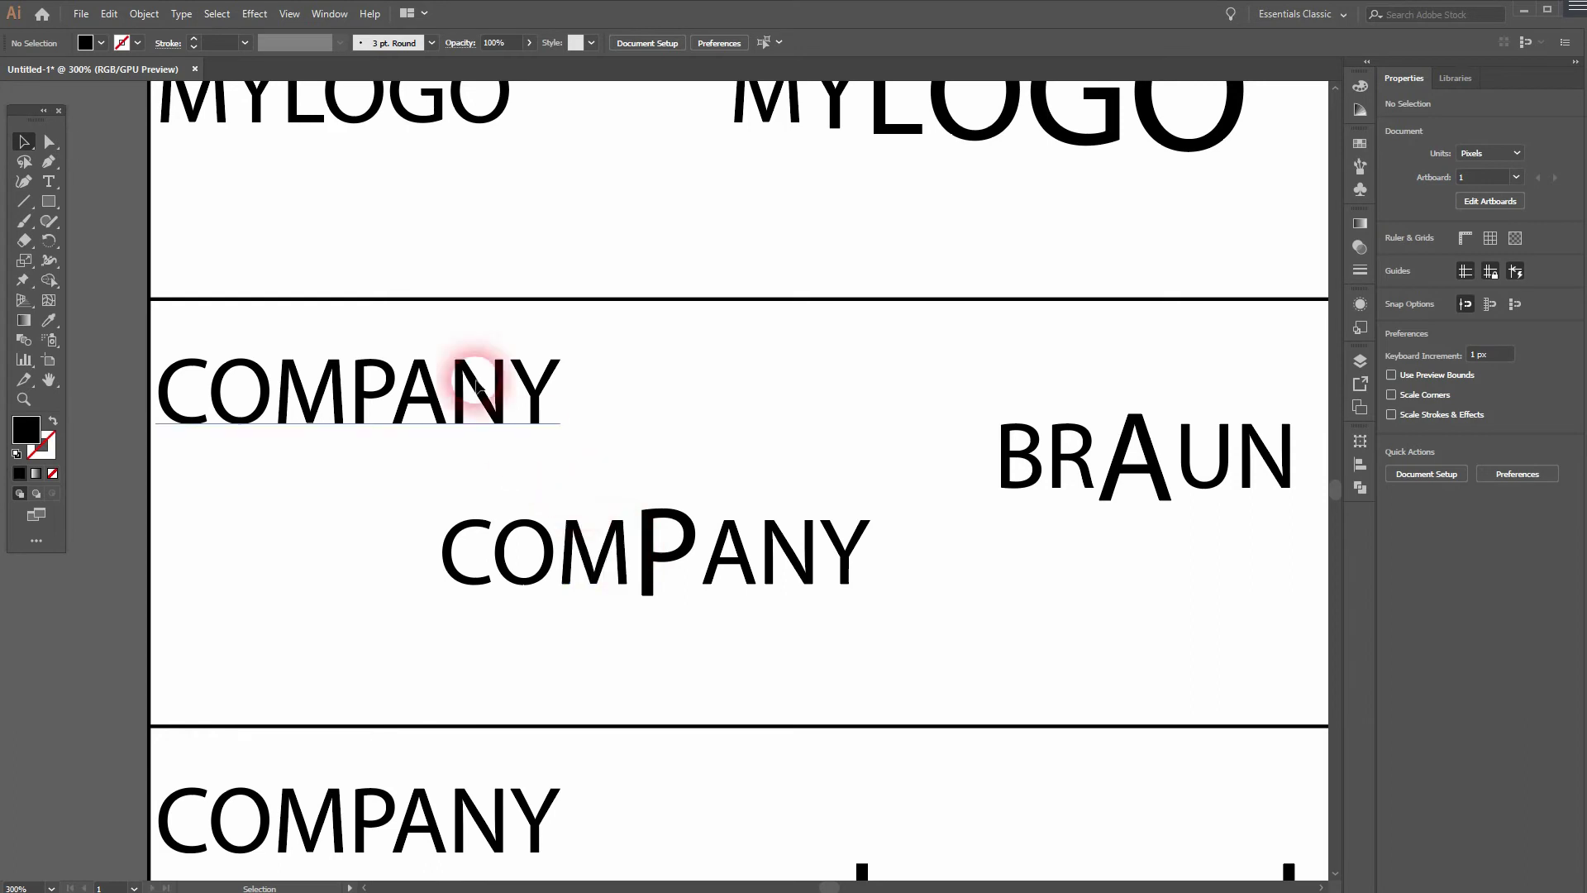
click(394, 396)
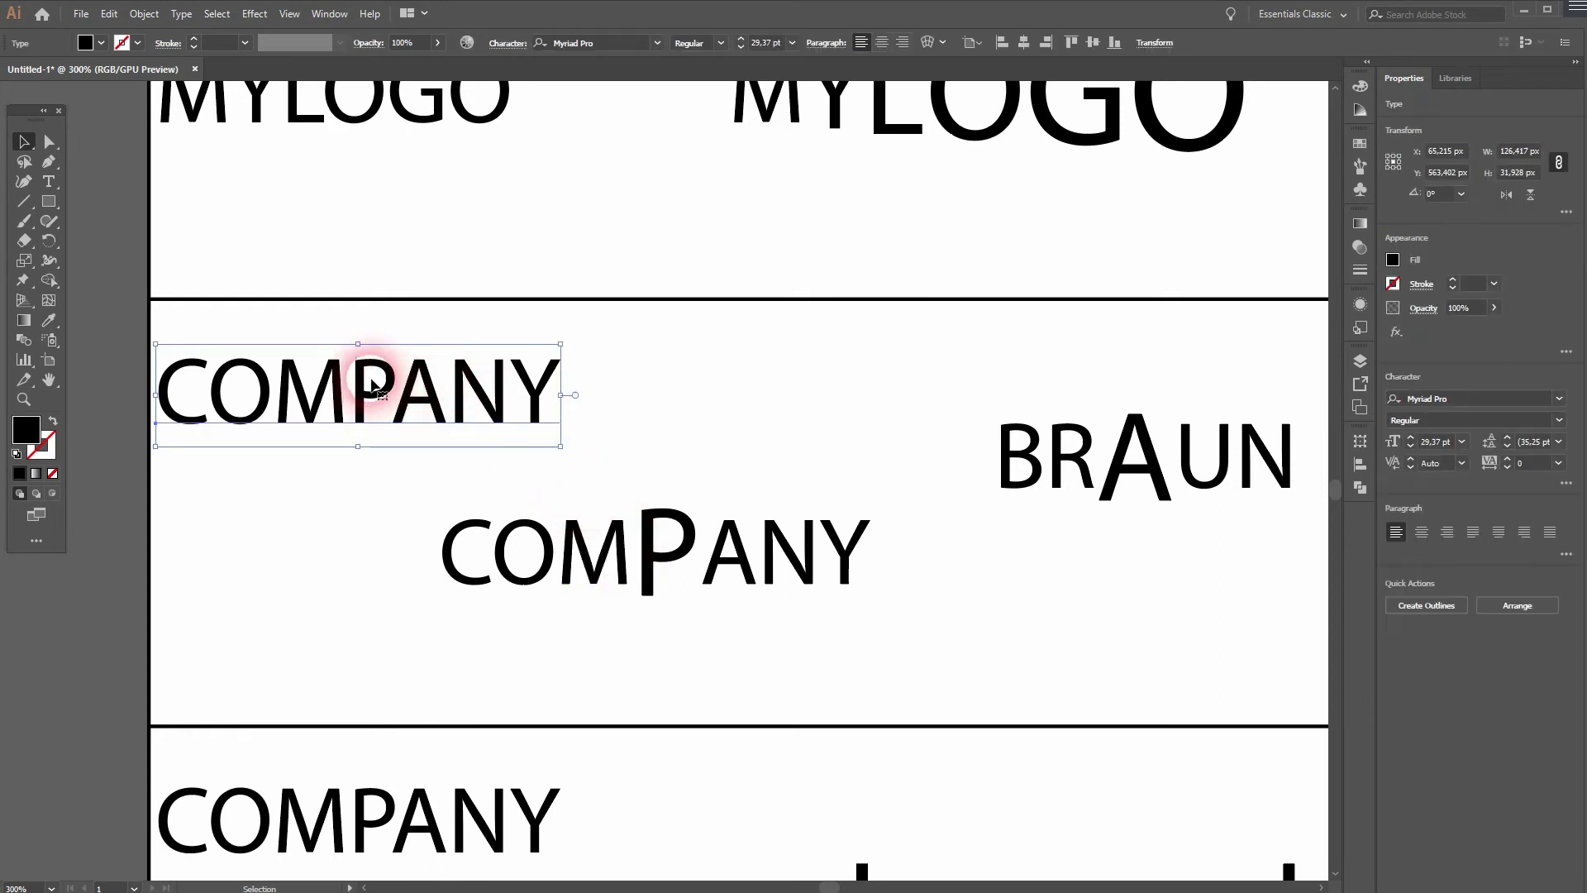
click(665, 545)
click(781, 474)
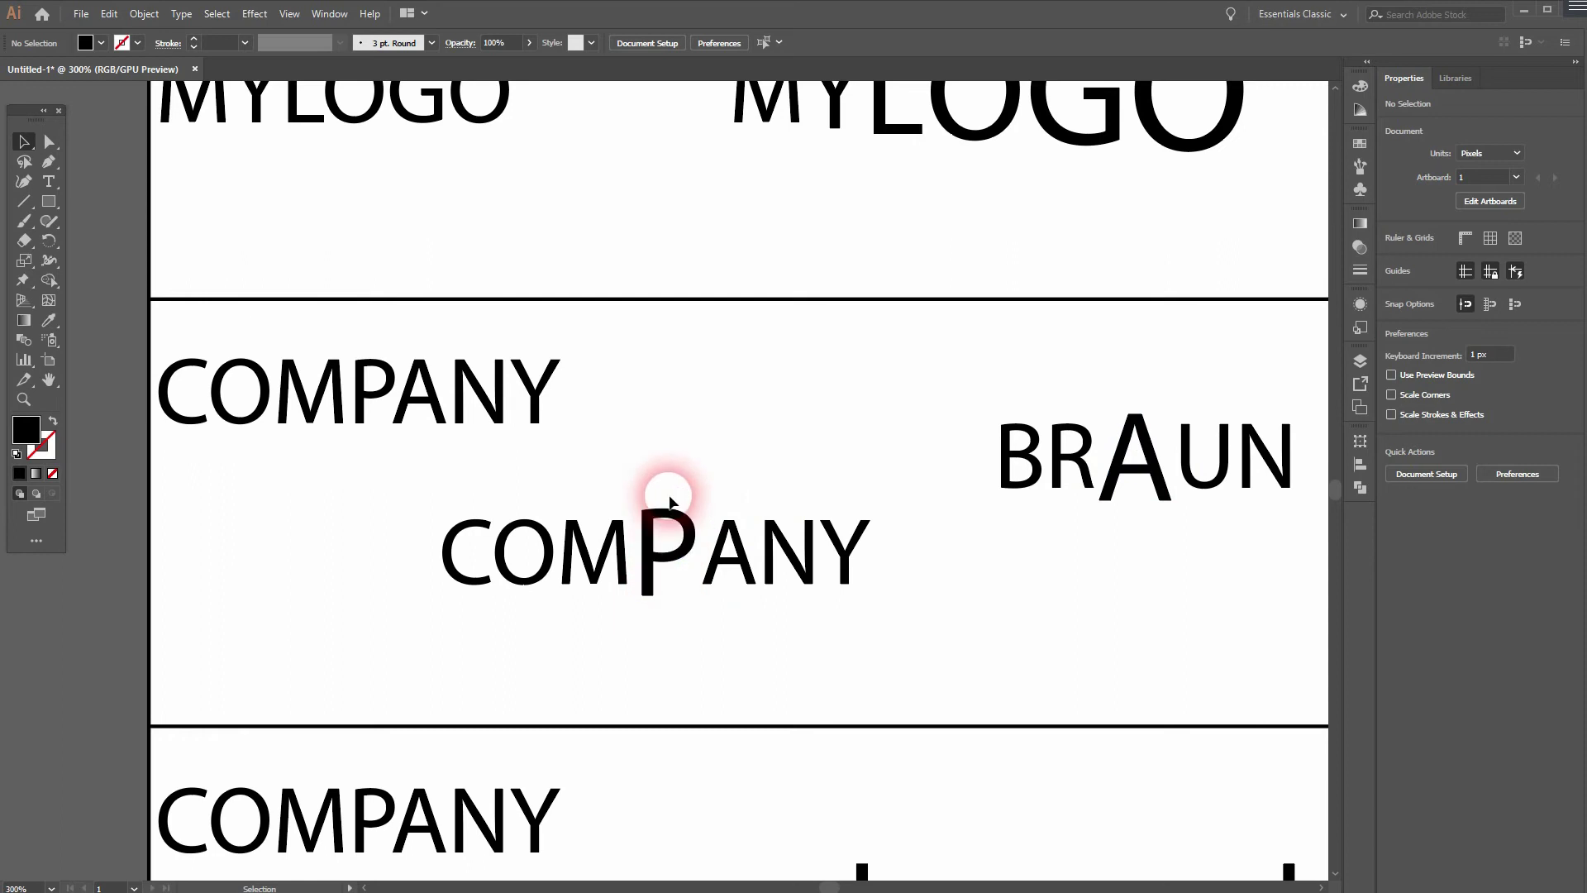
- In the second BRAUN, enlarge the letter A from 29.37 pt to 40 pt
drag(1149, 569, 967, 571)
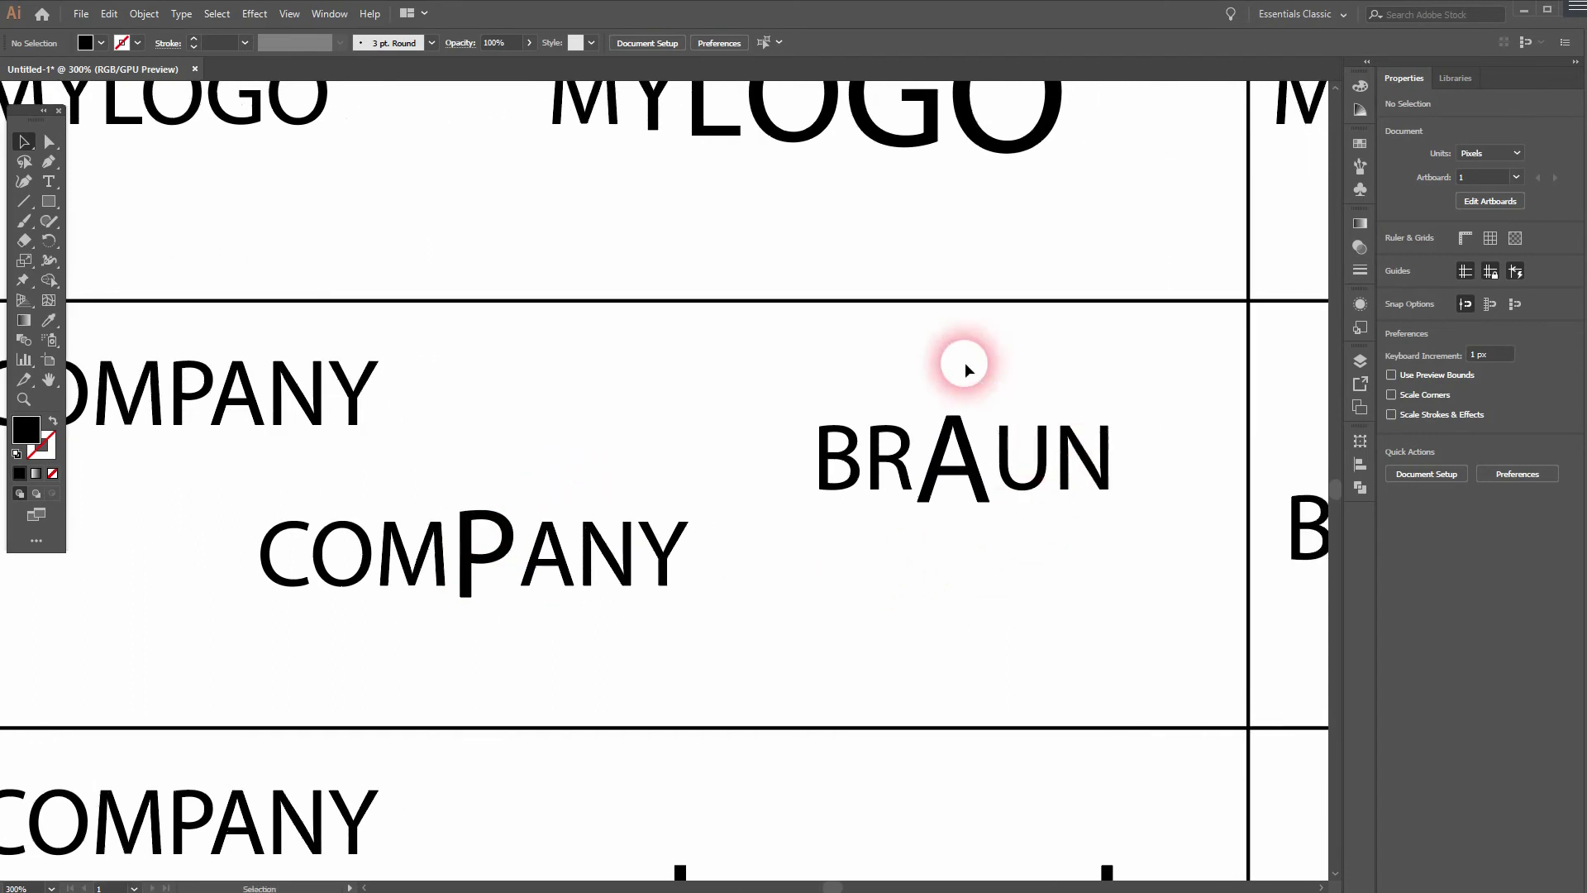
drag(742, 401, 1158, 504)
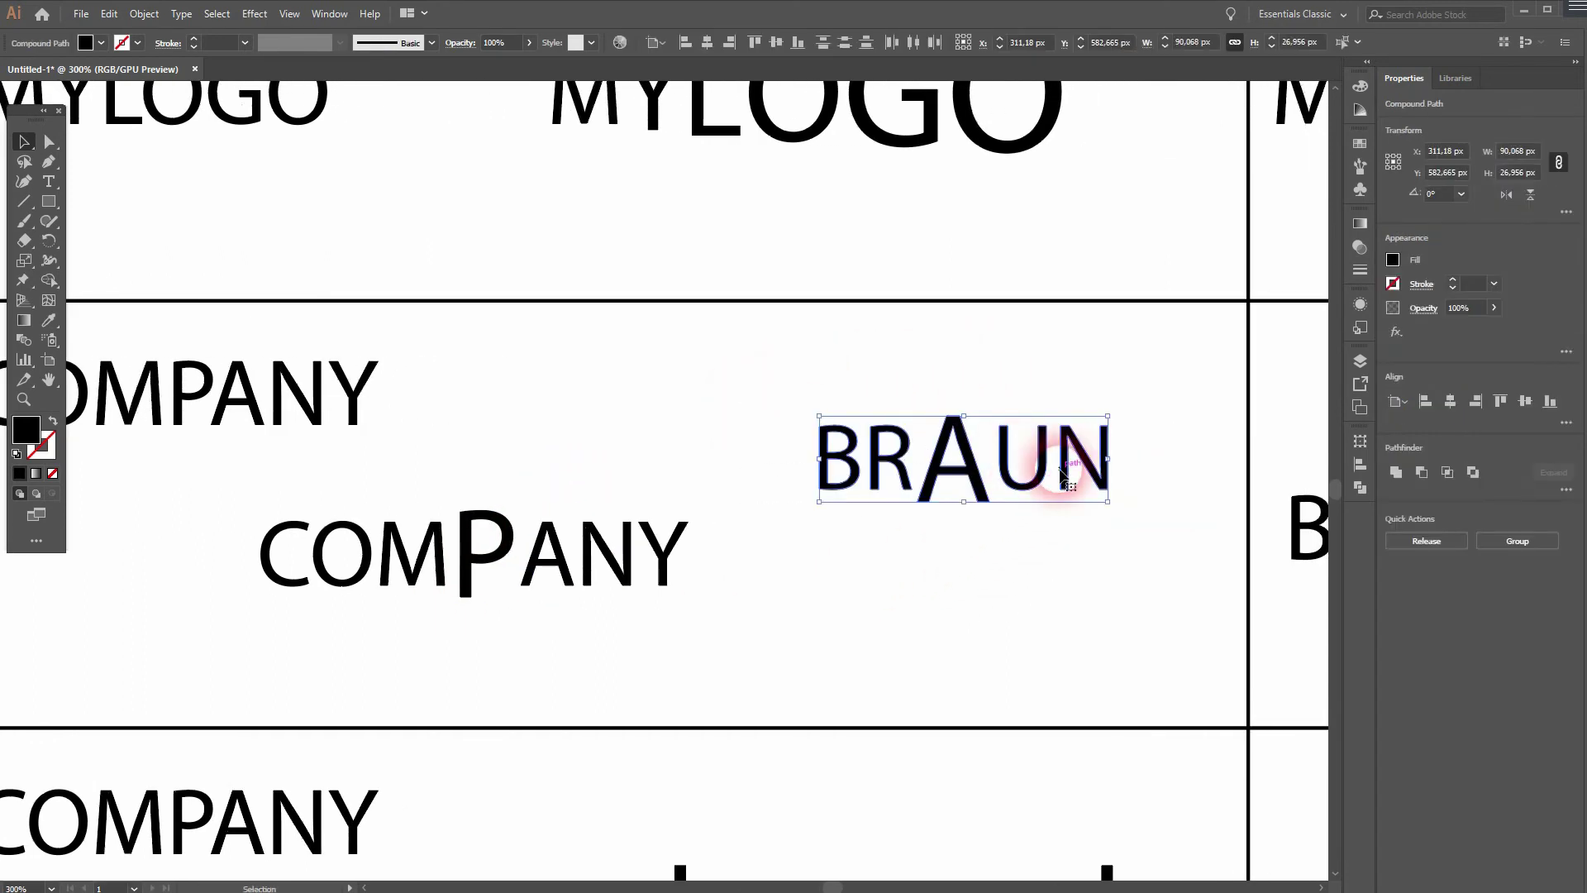
click(1079, 554)
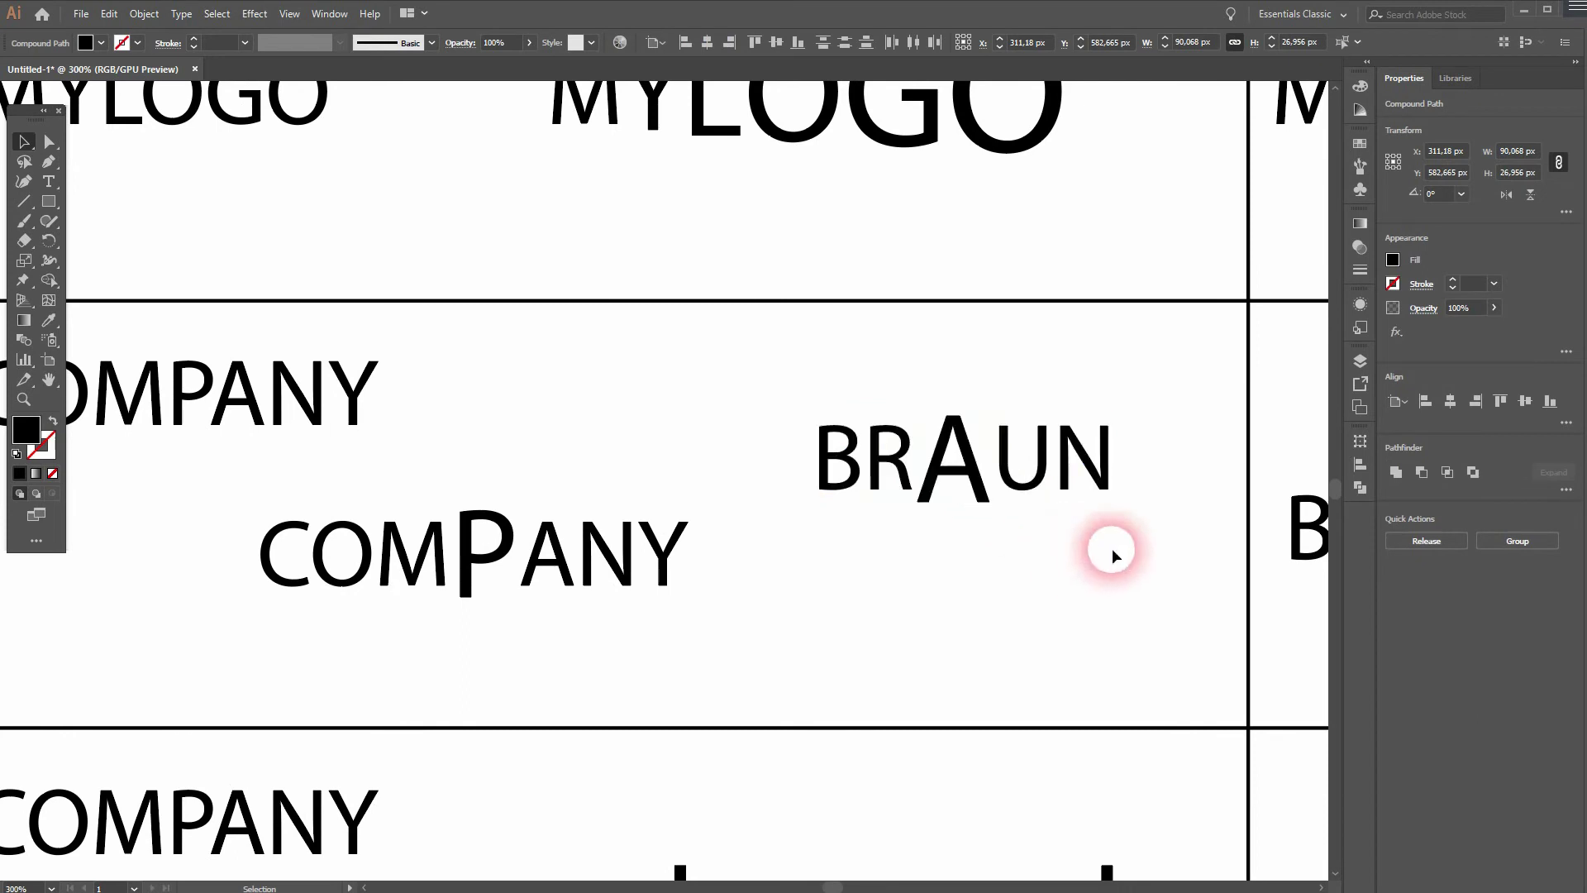
drag(1173, 517, 708, 518)
click(965, 523)
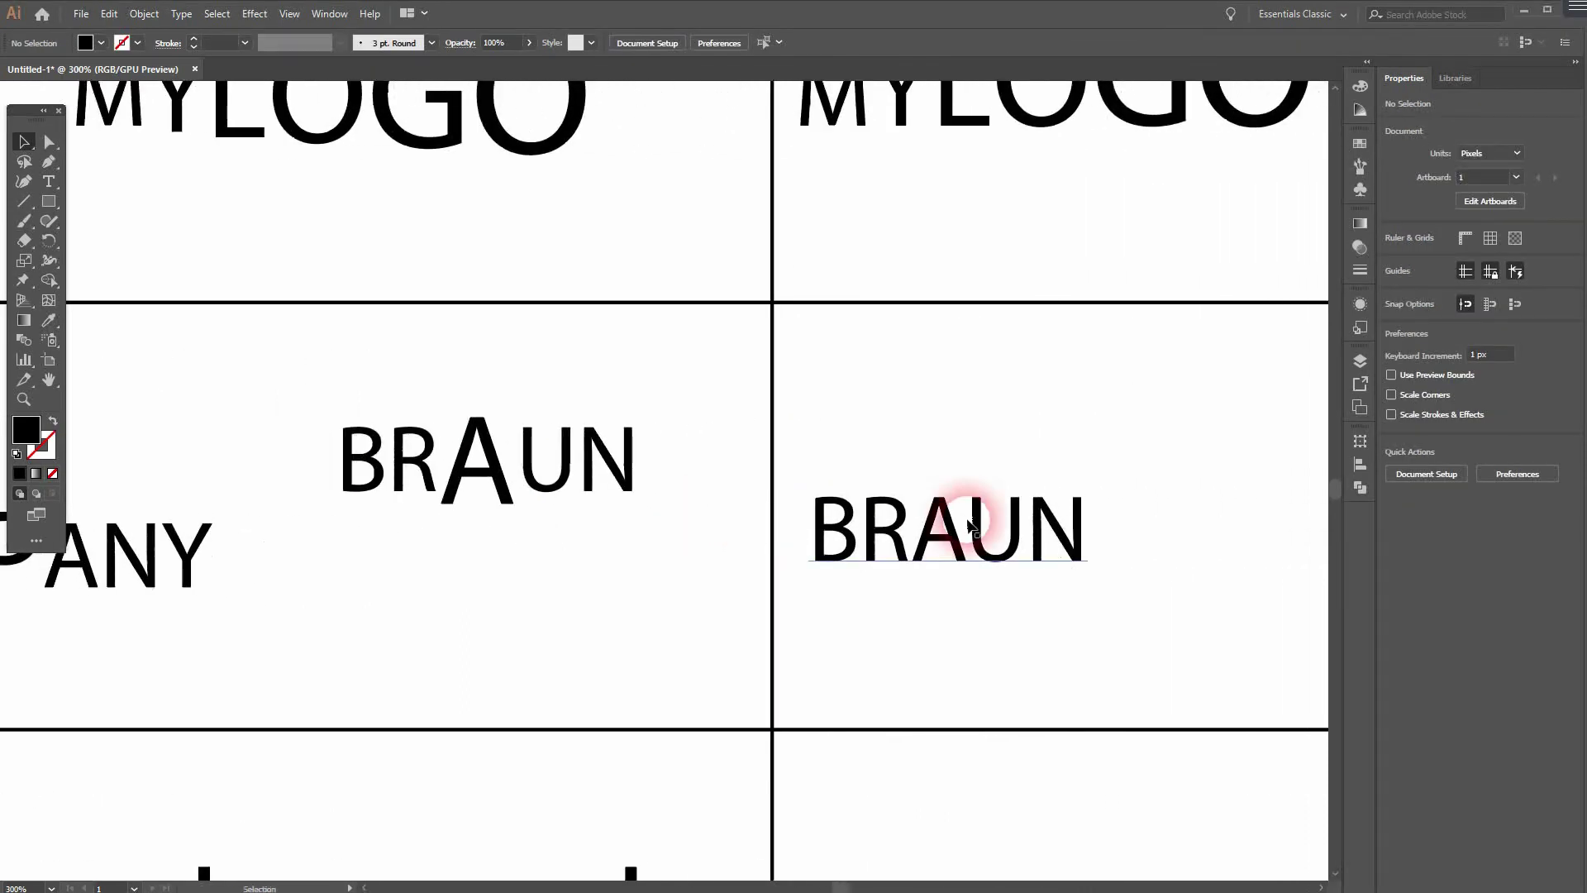
click(1133, 538)
key(t)
drag(907, 529, 955, 529)
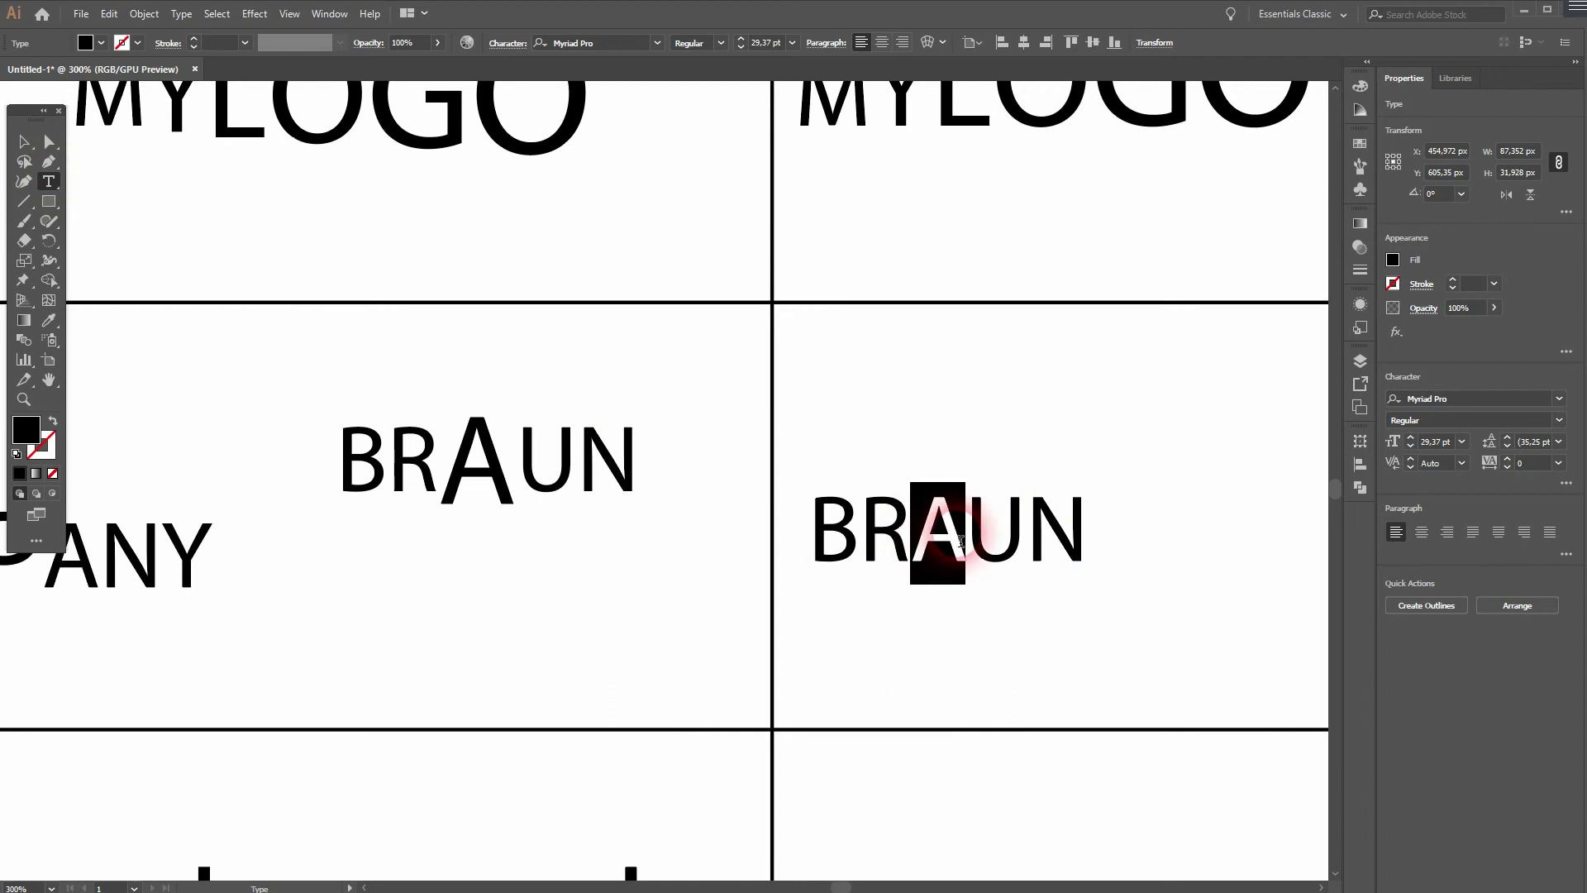
click(1411, 441)
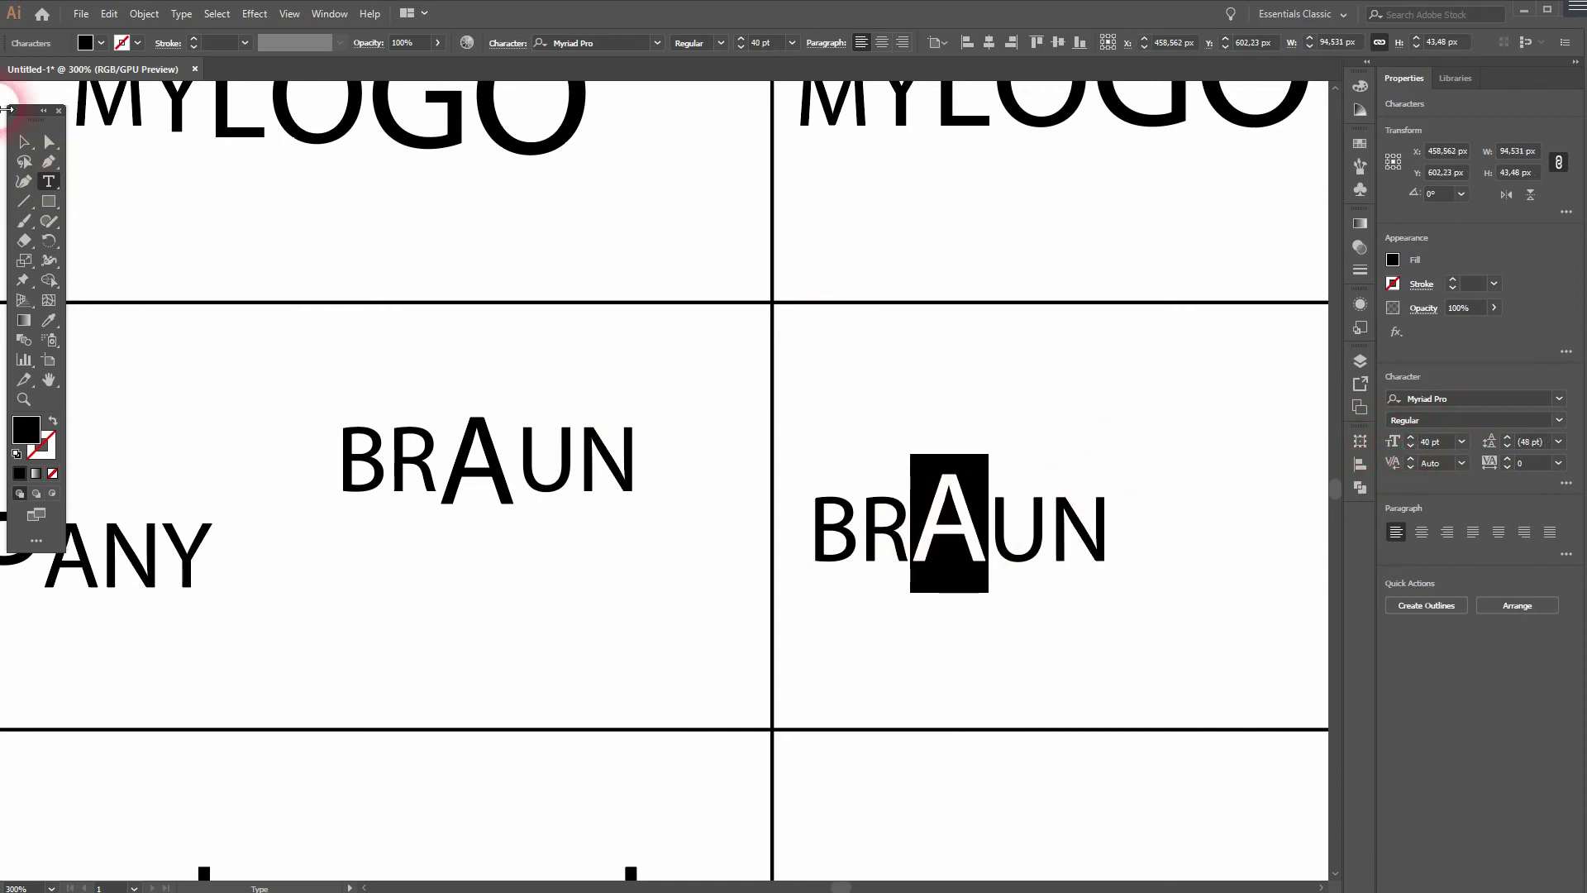
- Outline and ungroup the second BRAUN, then drop the A below the other letters
click(24, 142)
right_click(963, 523)
click(1071, 631)
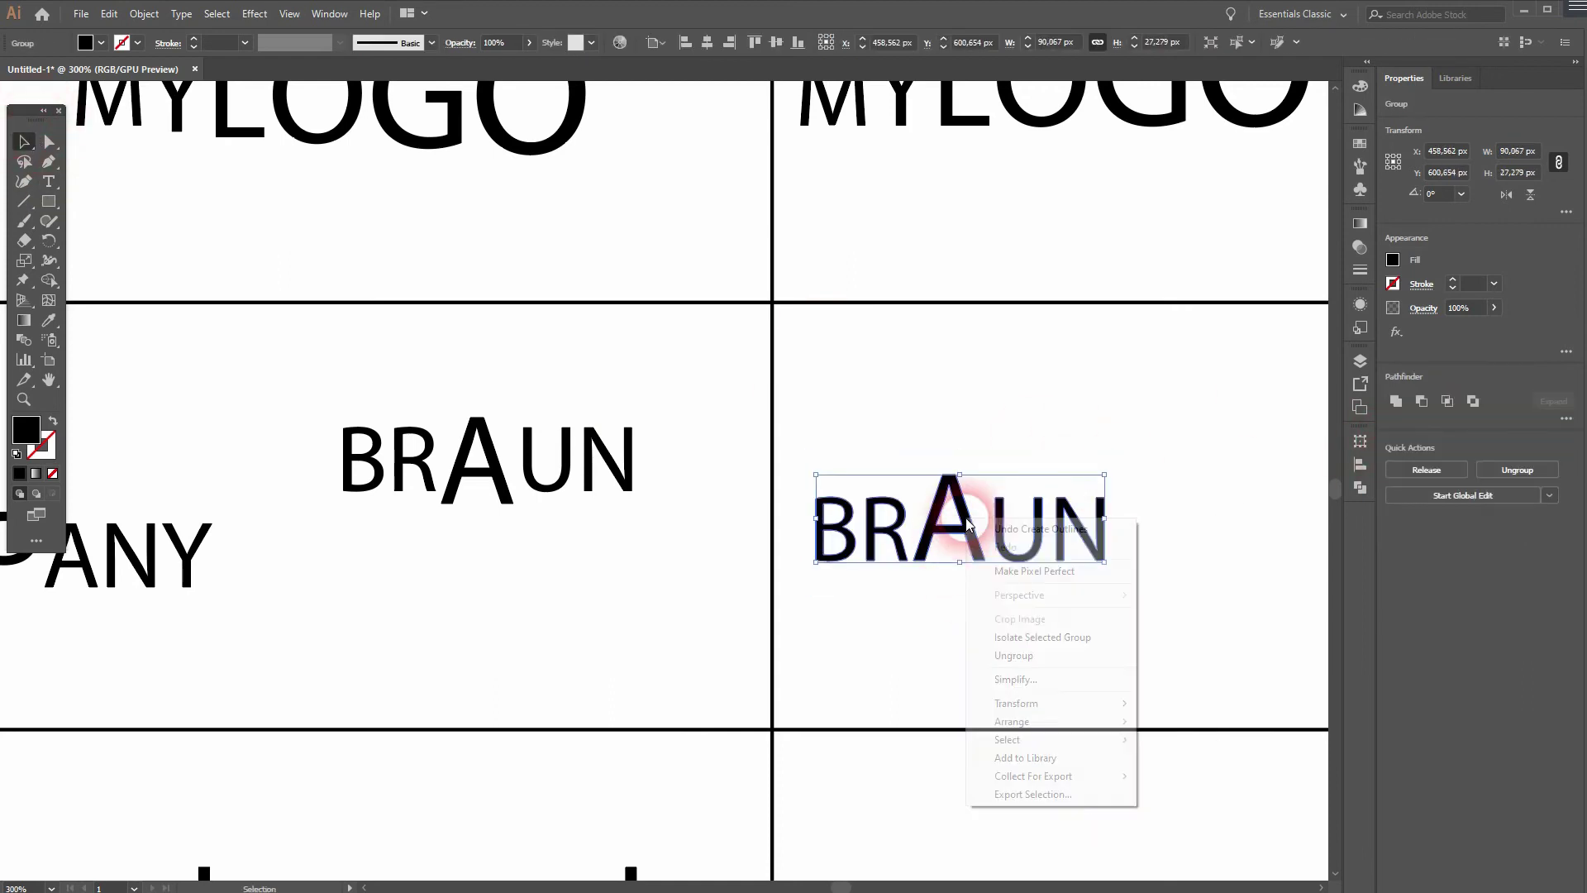
right_click(969, 521)
click(956, 533)
drag(957, 534, 957, 547)
click(1049, 567)
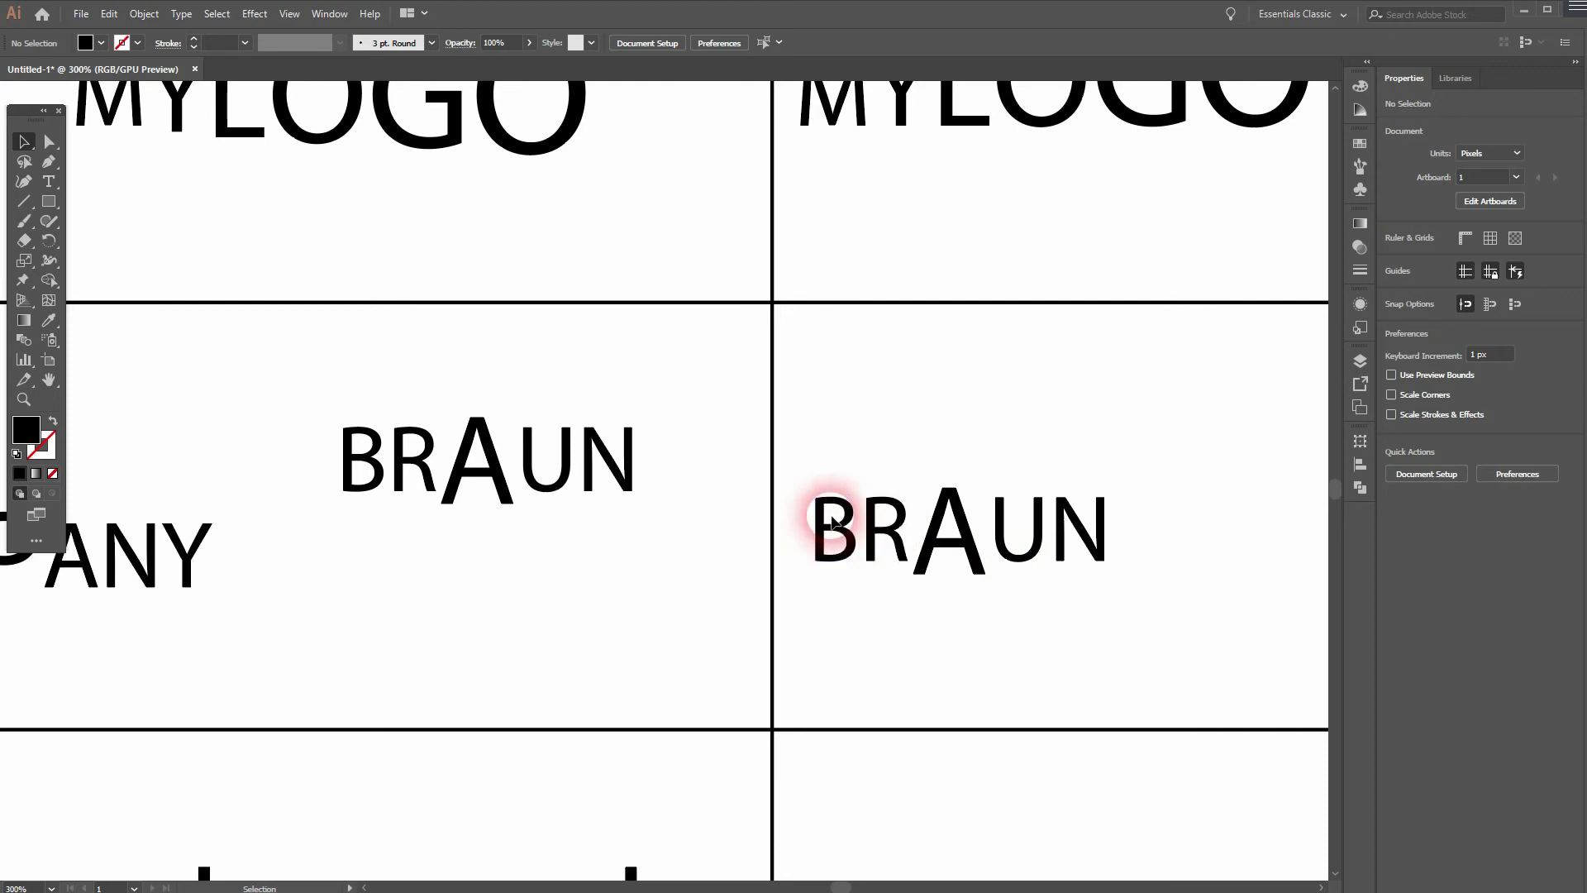
- Pan down to the bottom row and inspect the lower COMPANY's C and the outlined bununub
key(space)
drag(417, 552, 692, 461)
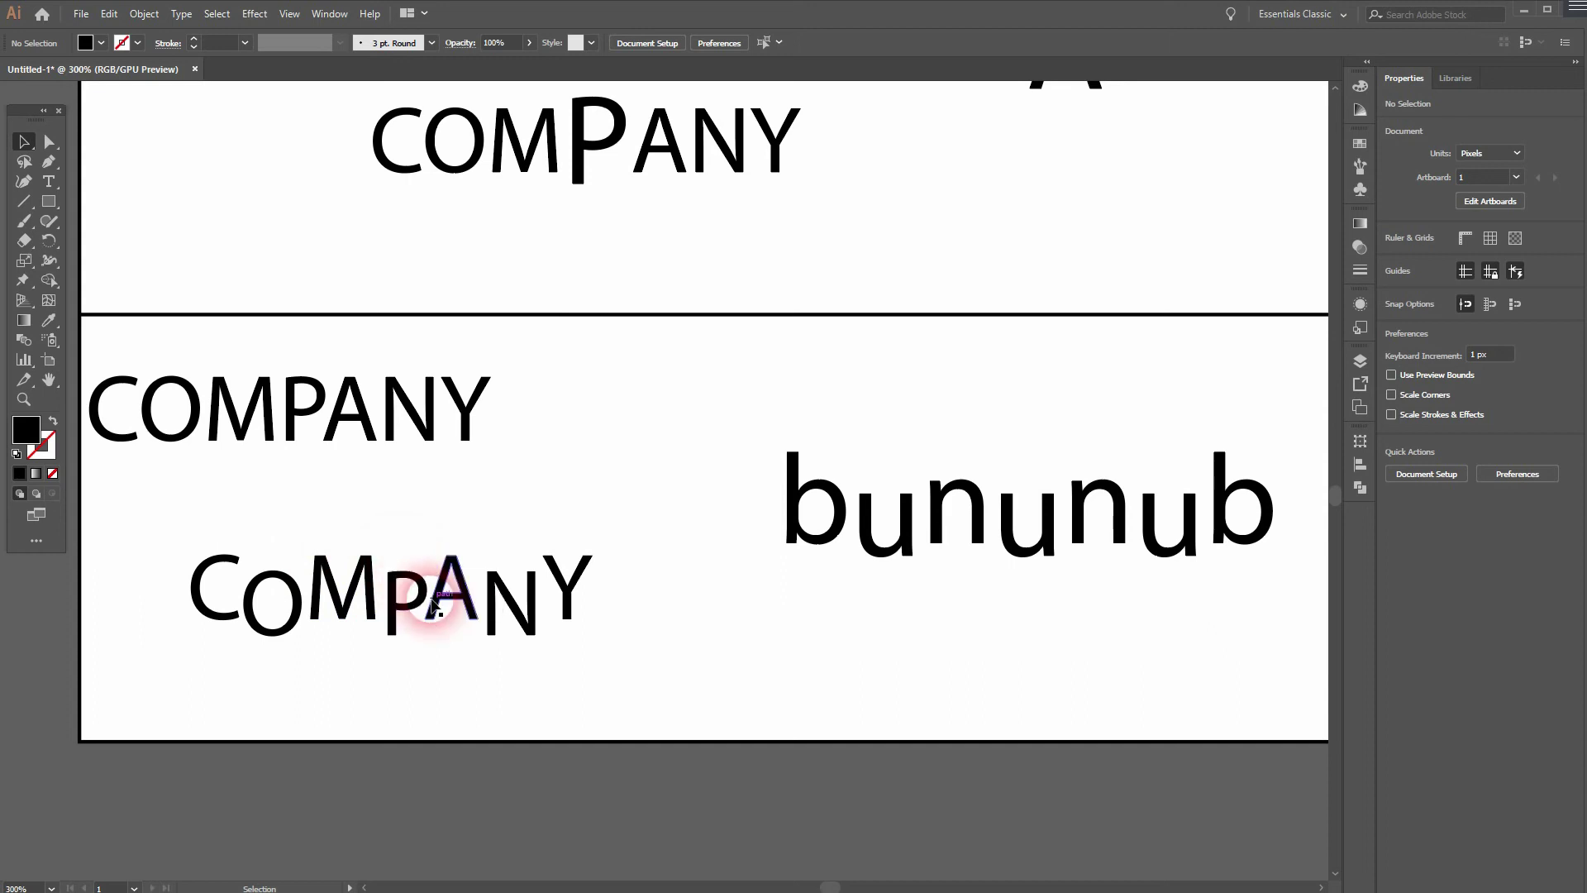
click(212, 574)
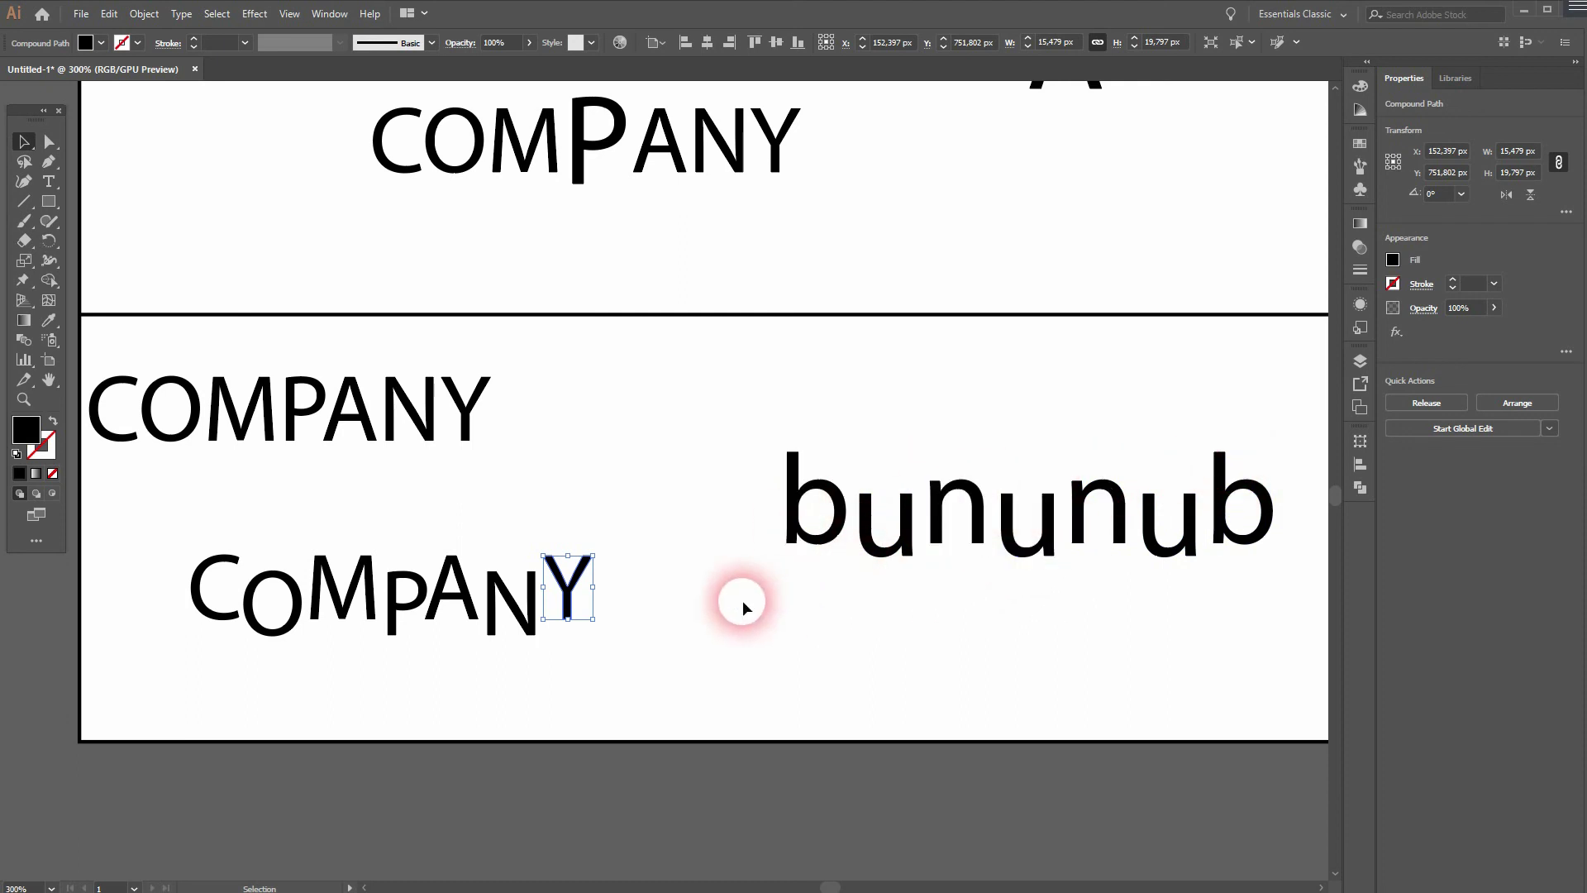
click(1243, 425)
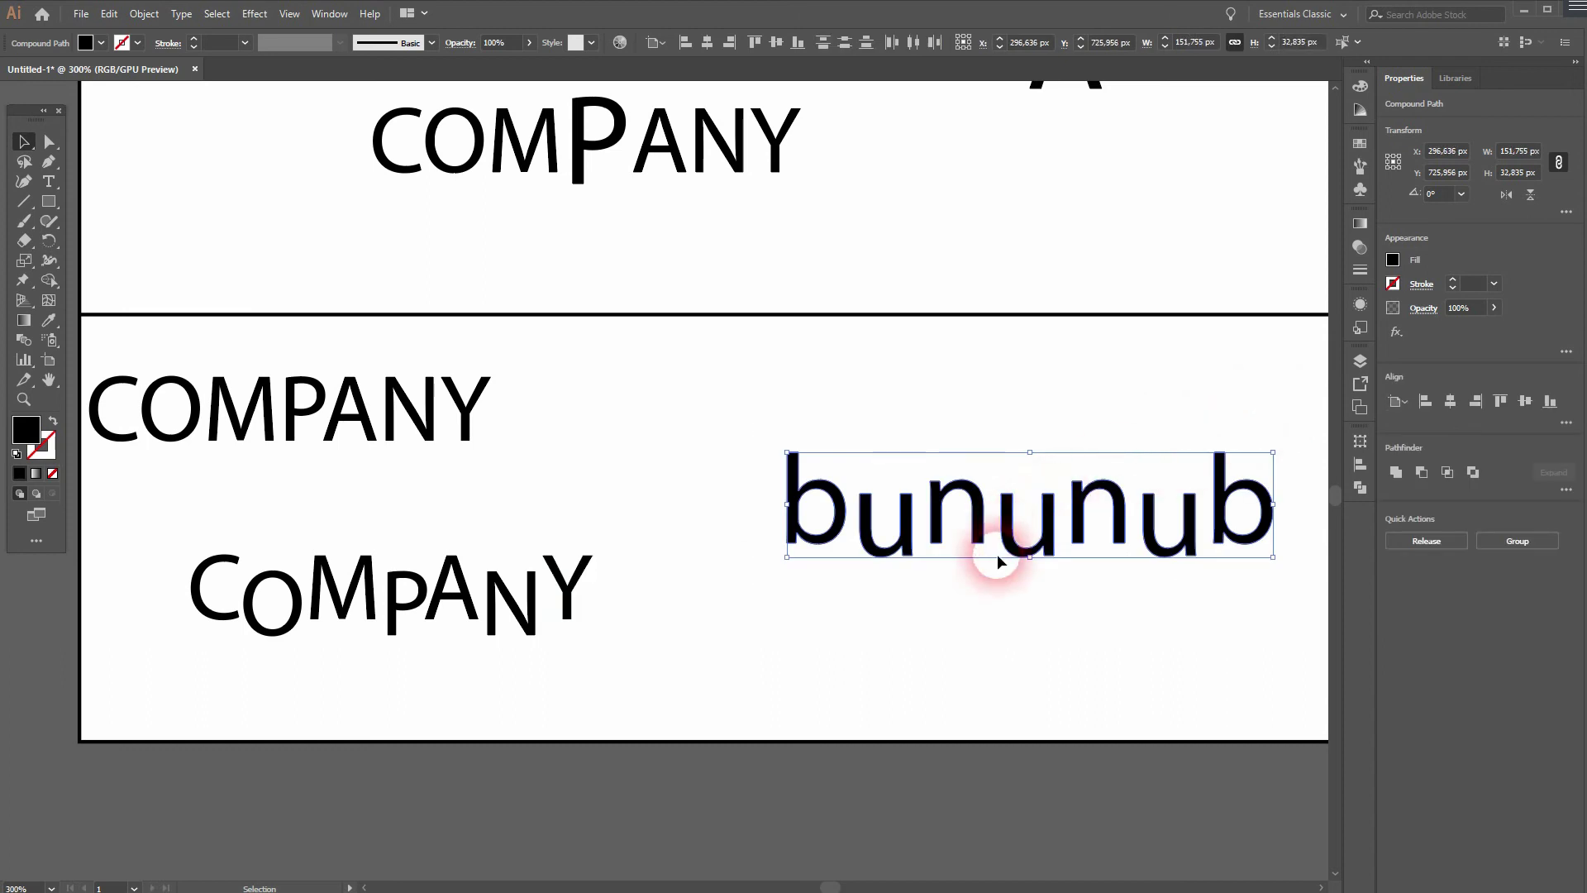
click(956, 605)
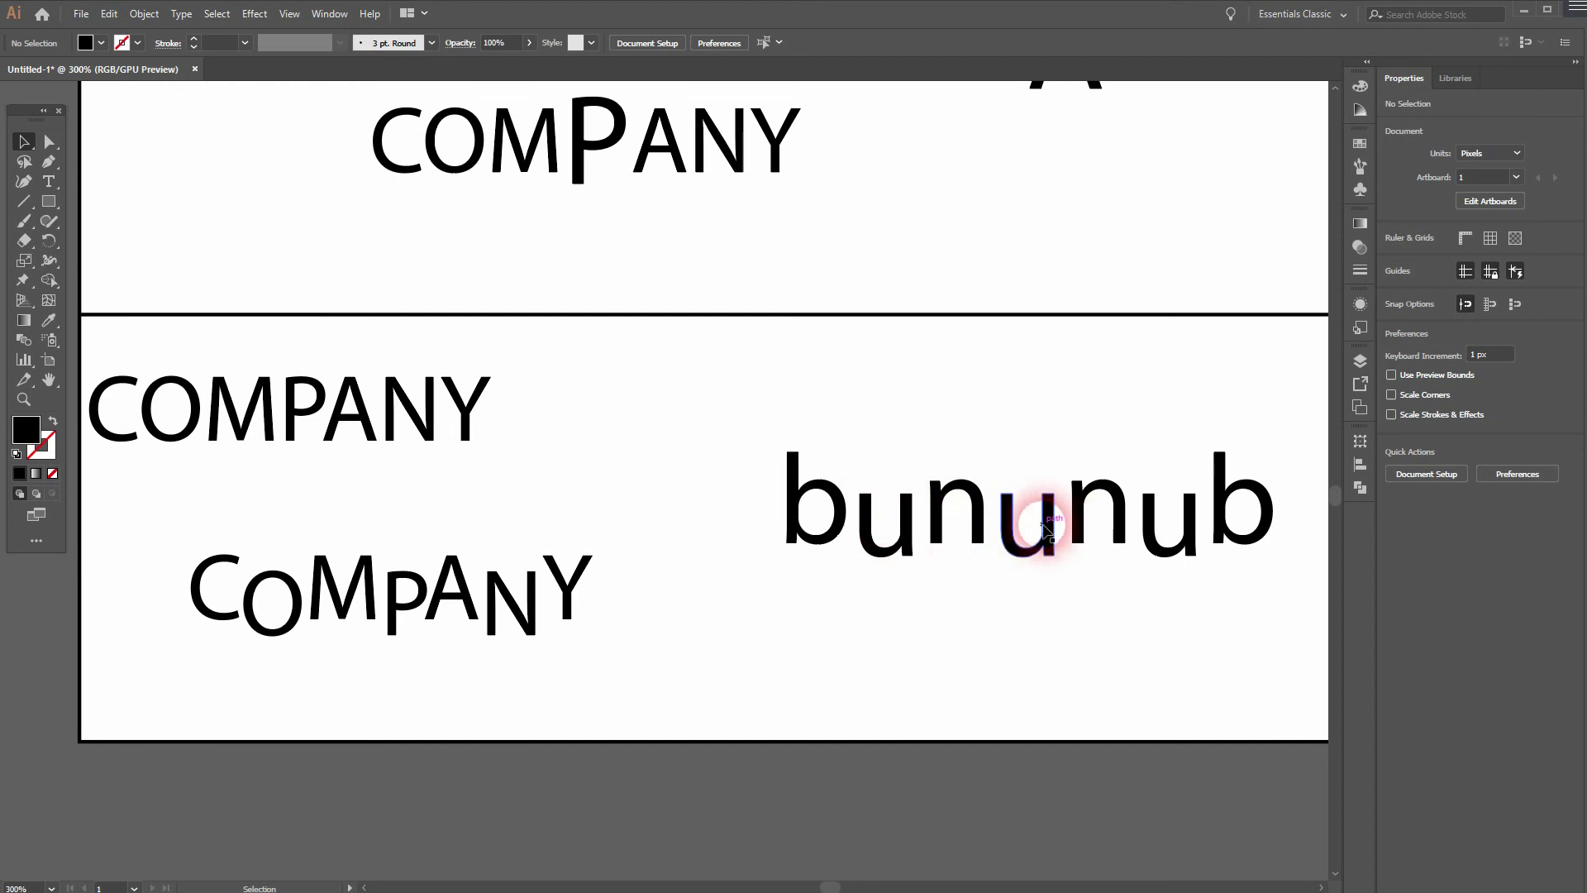
- Convert the second bununub to outlines and ungroup its letters
drag(1173, 429, 460, 425)
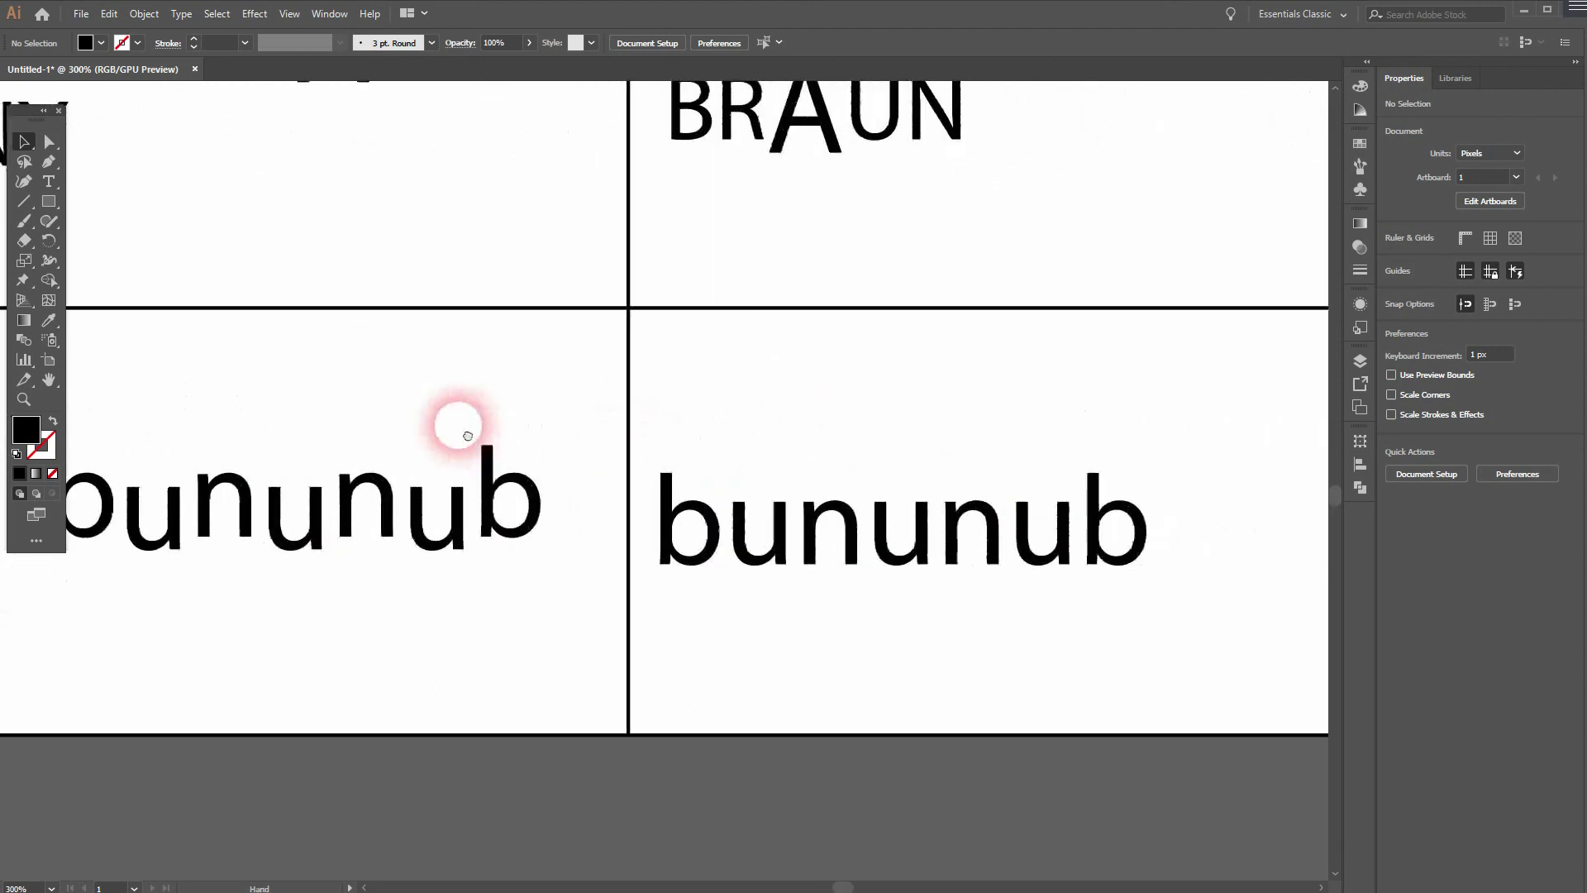
right_click(875, 544)
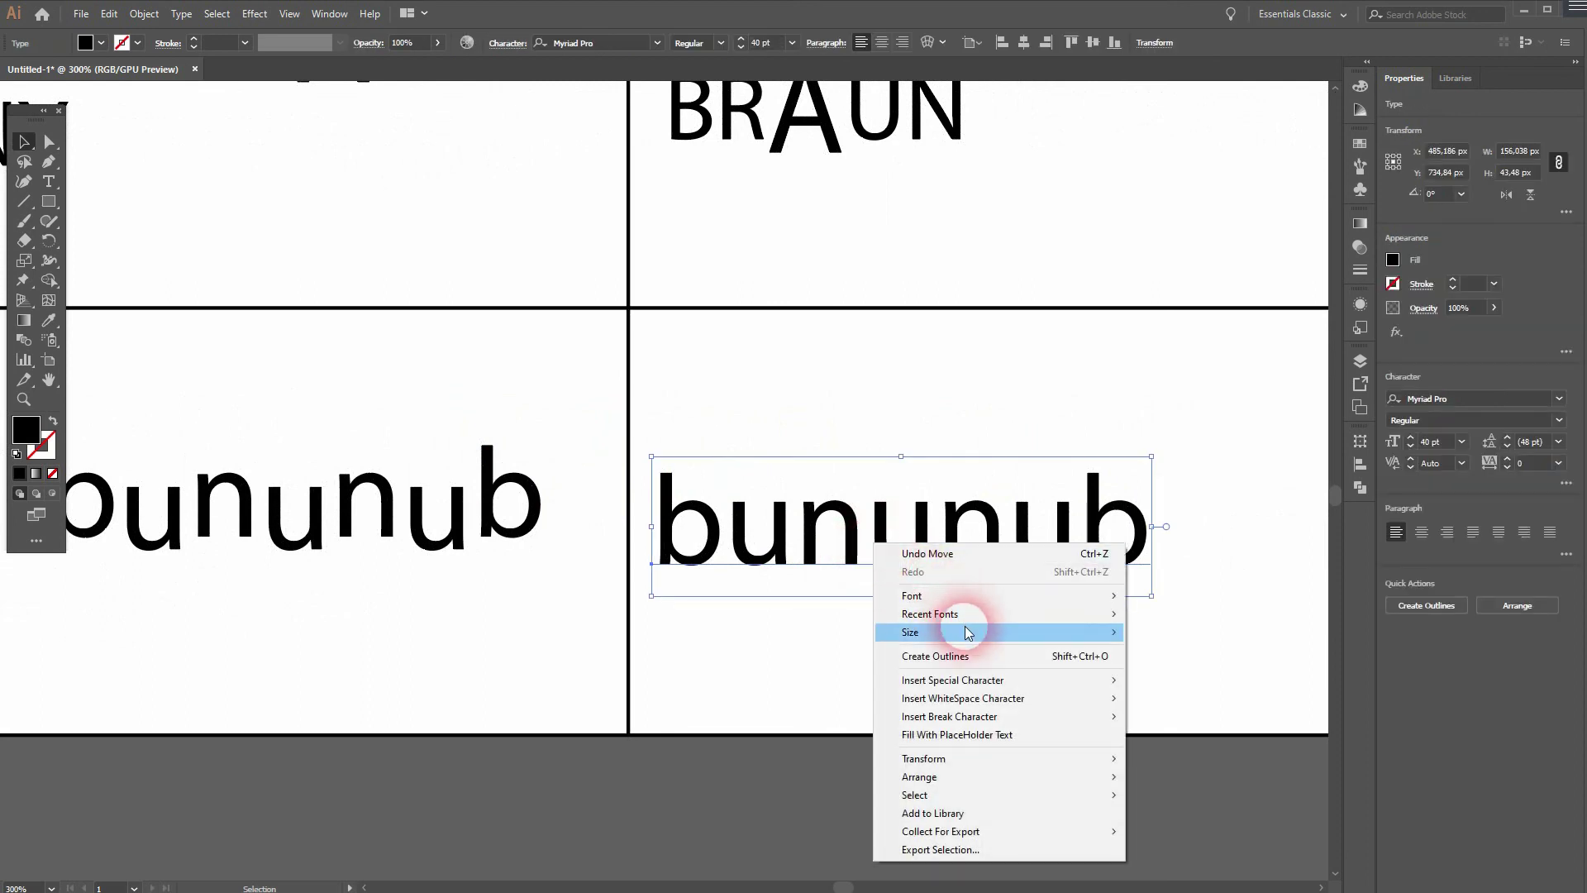
click(972, 655)
right_click(855, 546)
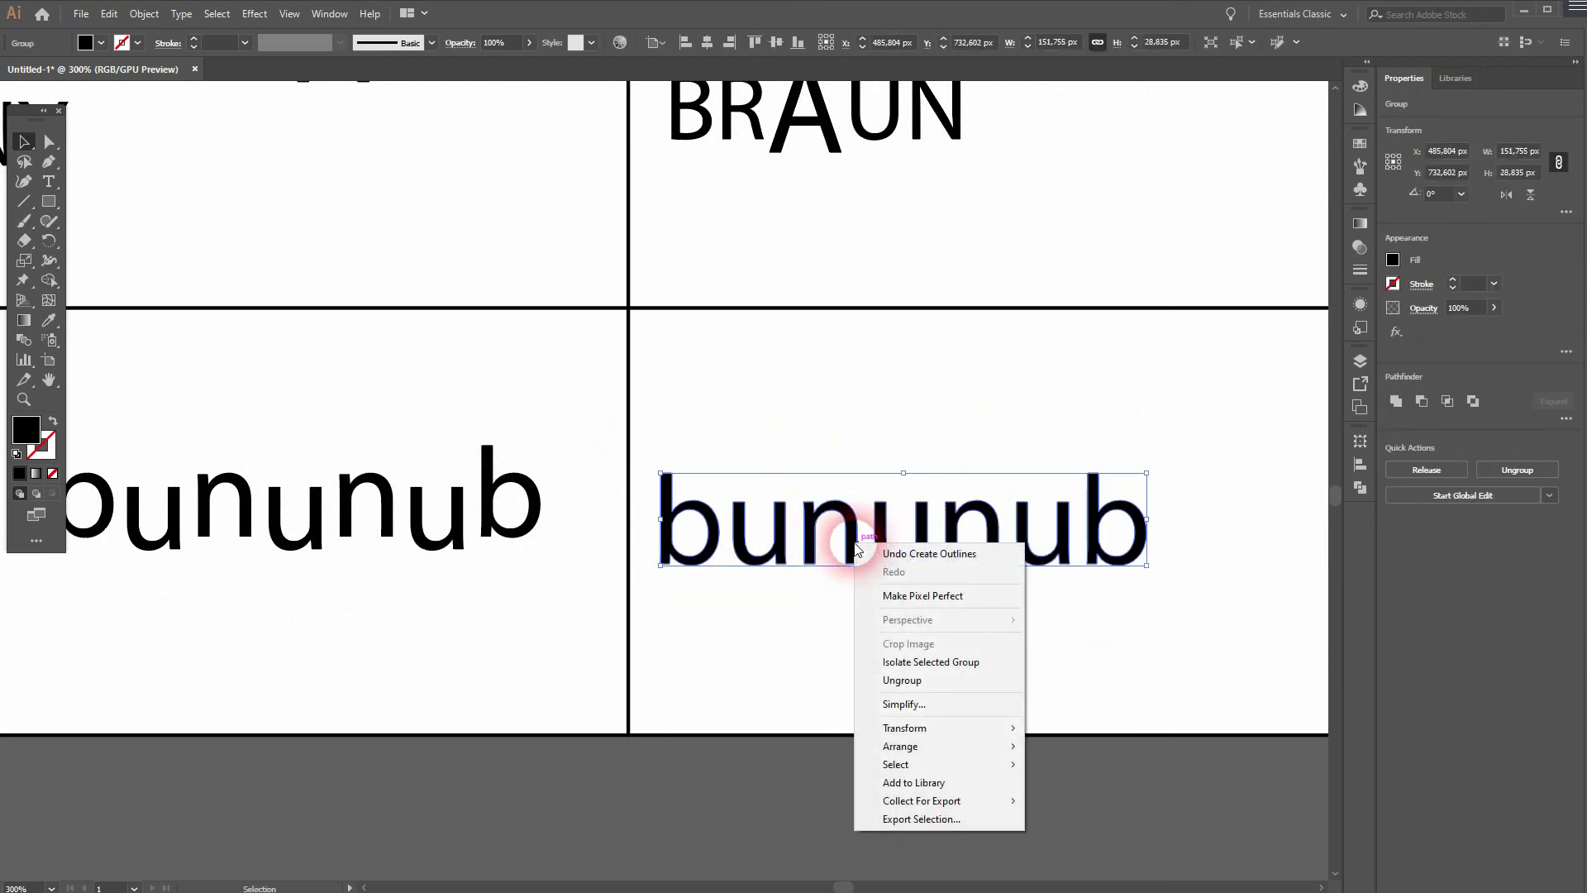
click(950, 679)
click(963, 641)
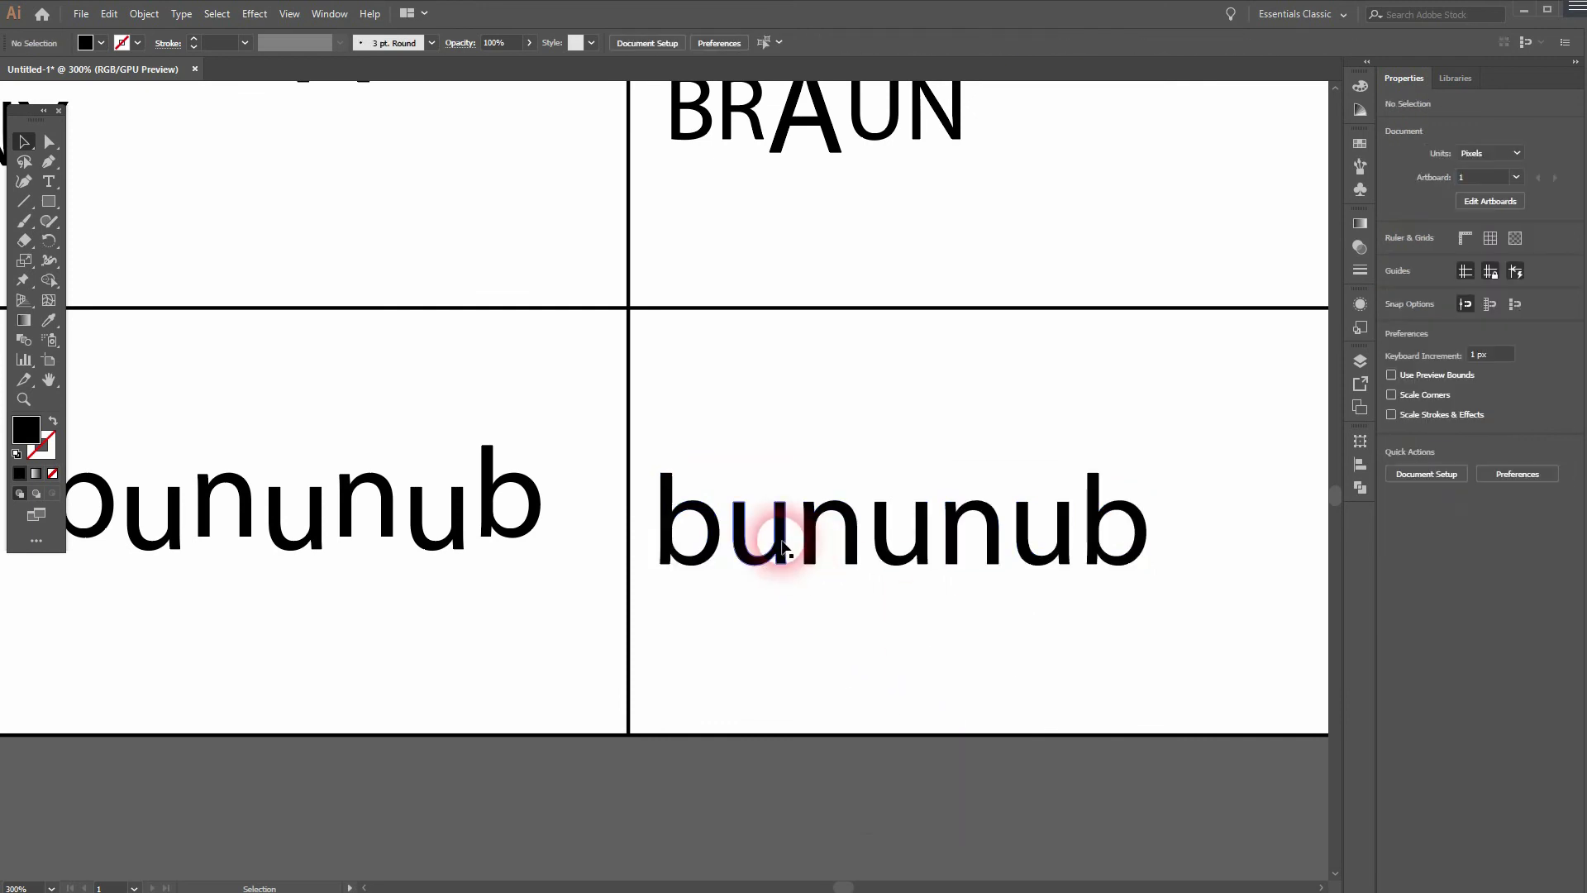
- Select the u letters in the second bununub and nudge them 6 px down
click(782, 547)
shift+click(831, 537)
shift+click(885, 534)
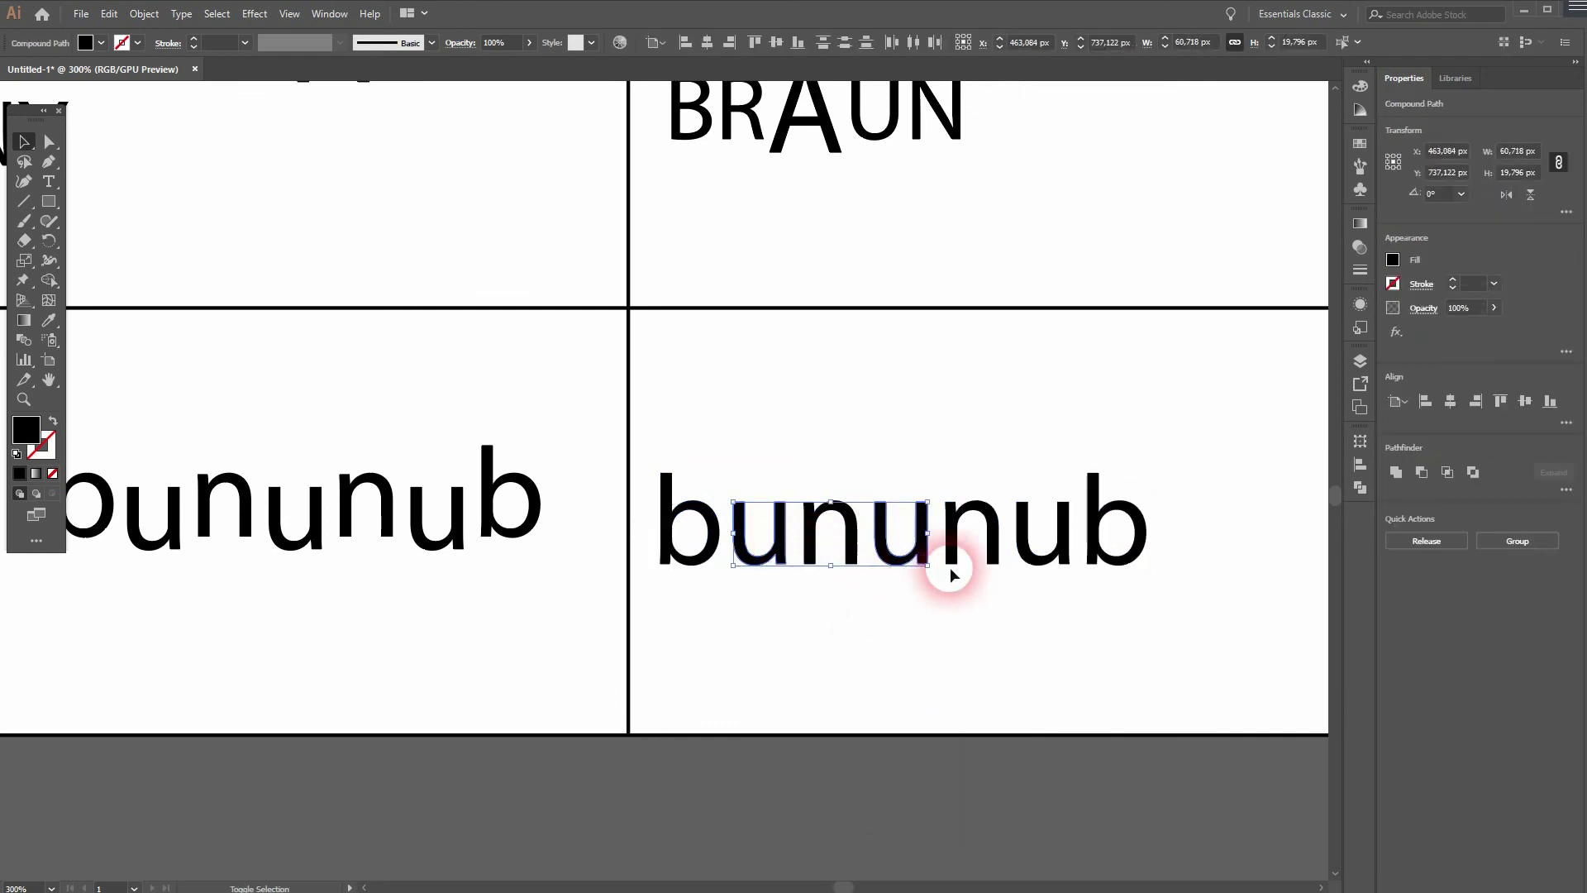
shift+click(951, 573)
shift+click(1023, 542)
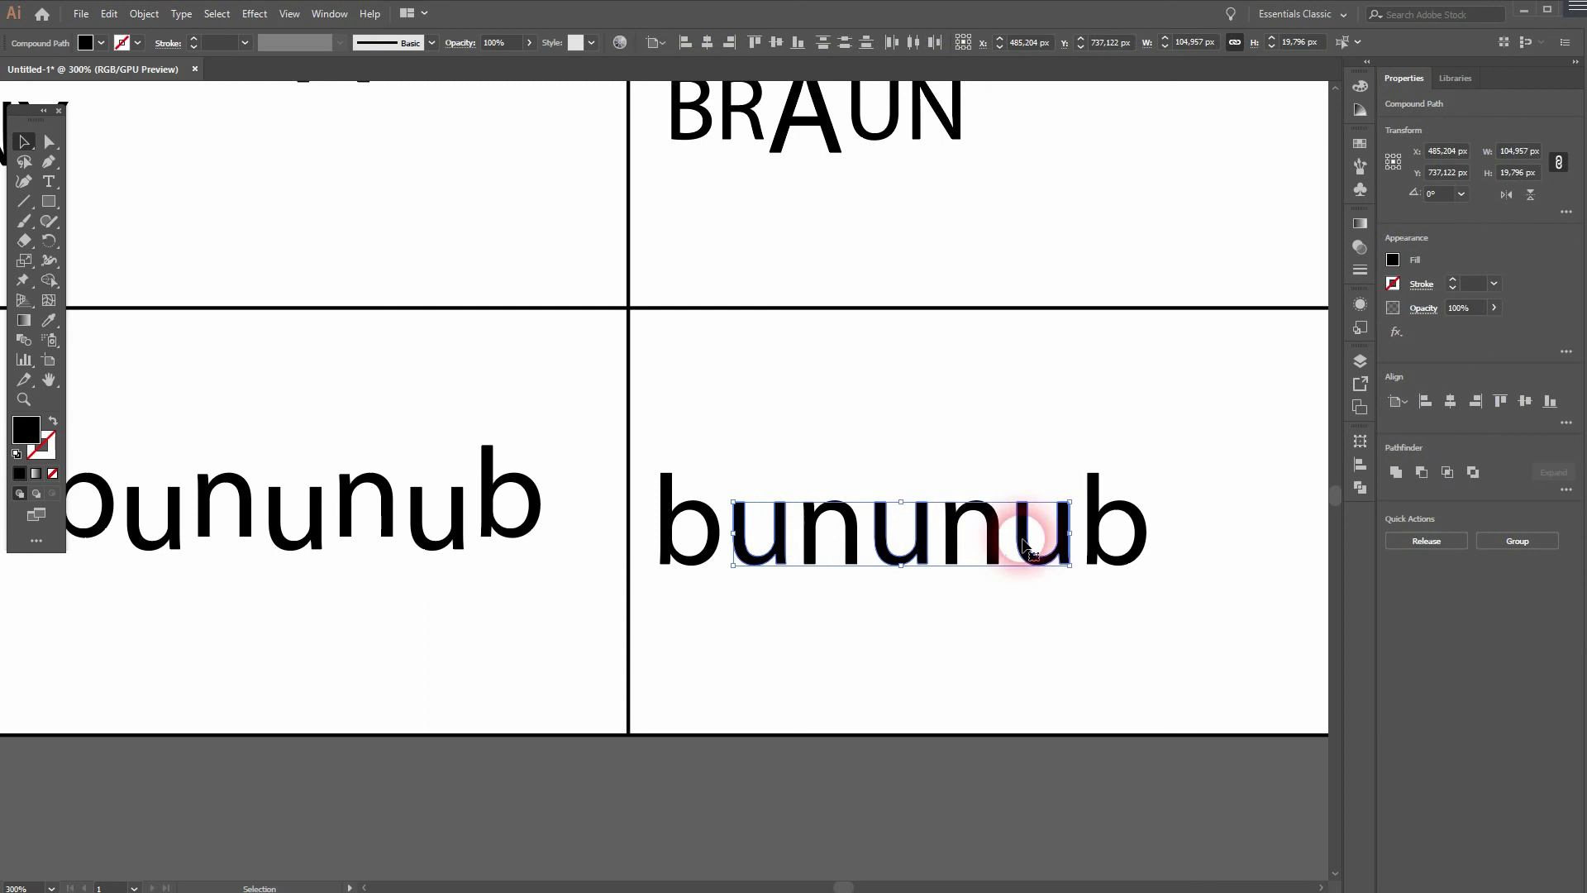
key(Down)
key(Down)
key(Down)
key(Down)
key(Down)
key(Down)
key(Down)
key(Down)
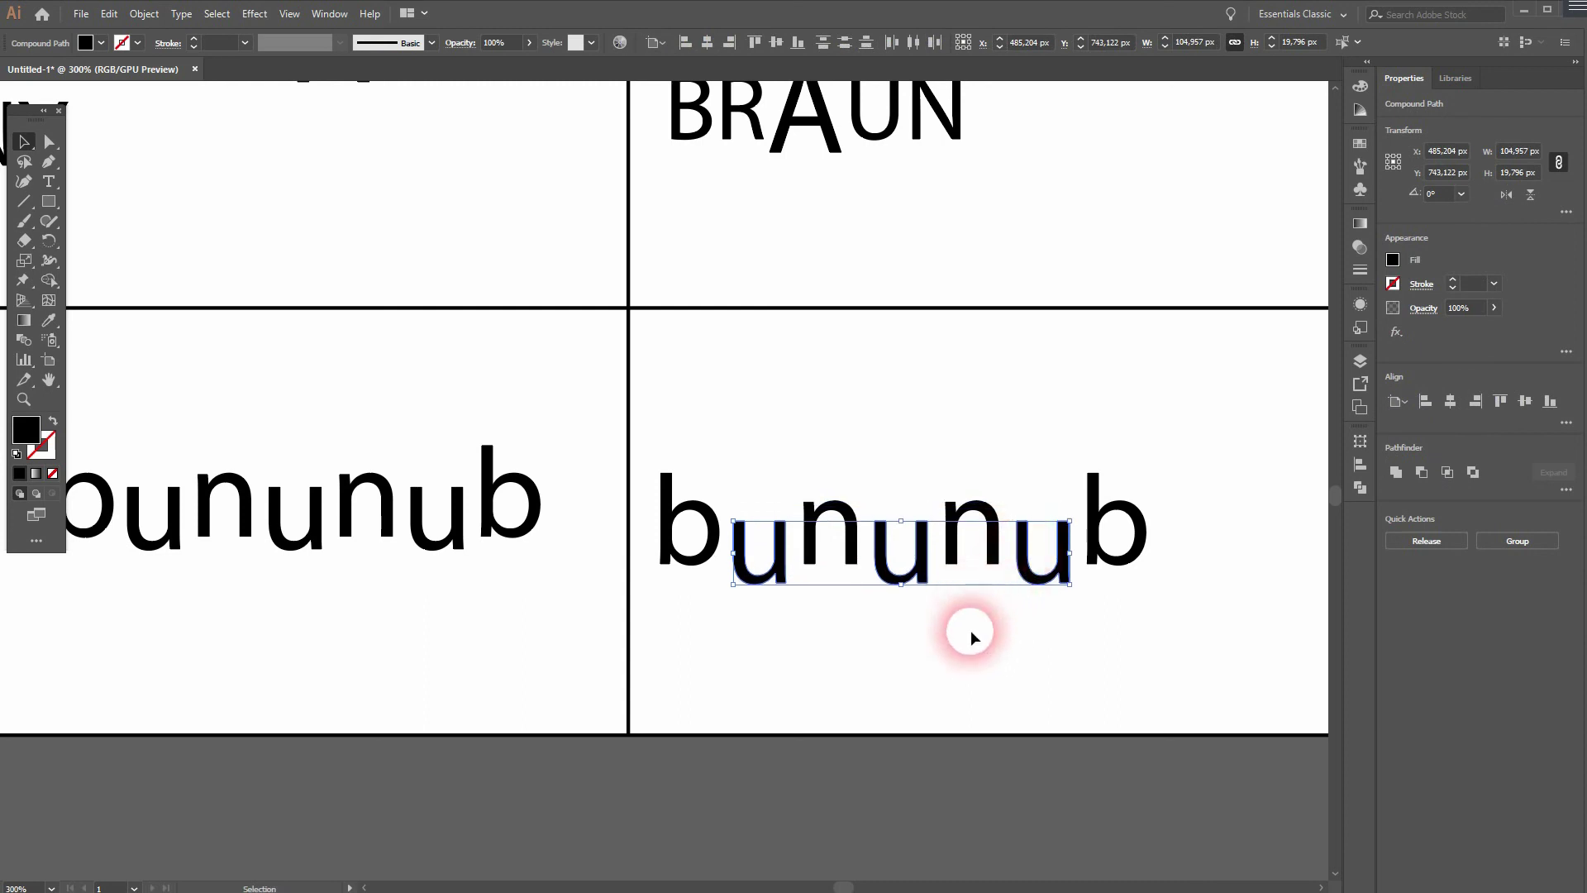
click(970, 634)
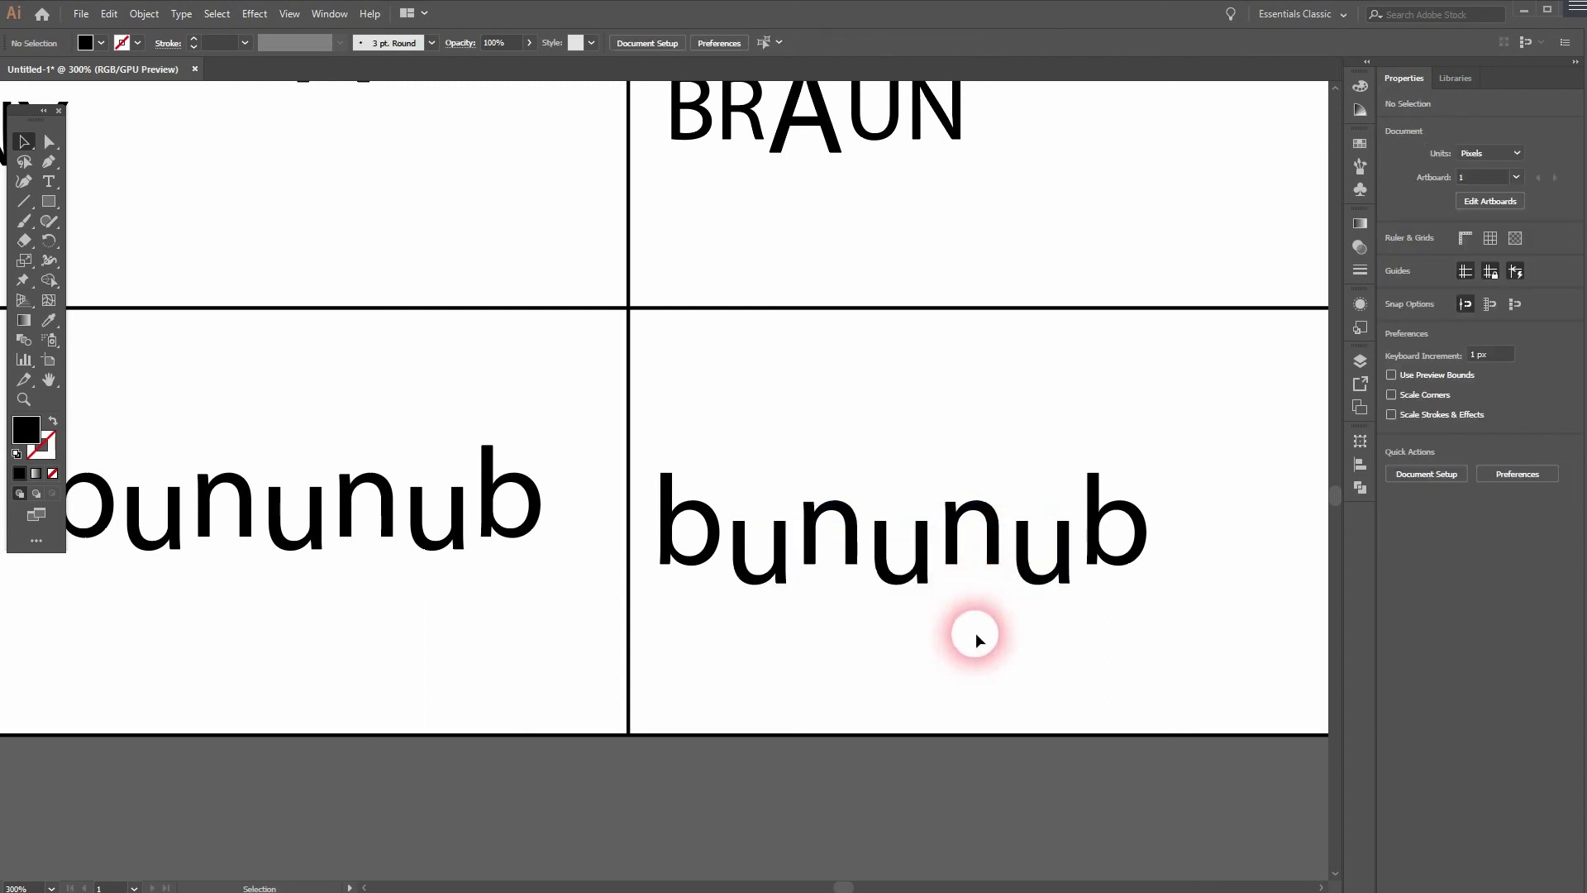
- Zoom out and fit the full six-row wordmark grid in the window with Ctrl+0
scroll(610, 511, down, 2)
key(ctrl+0)
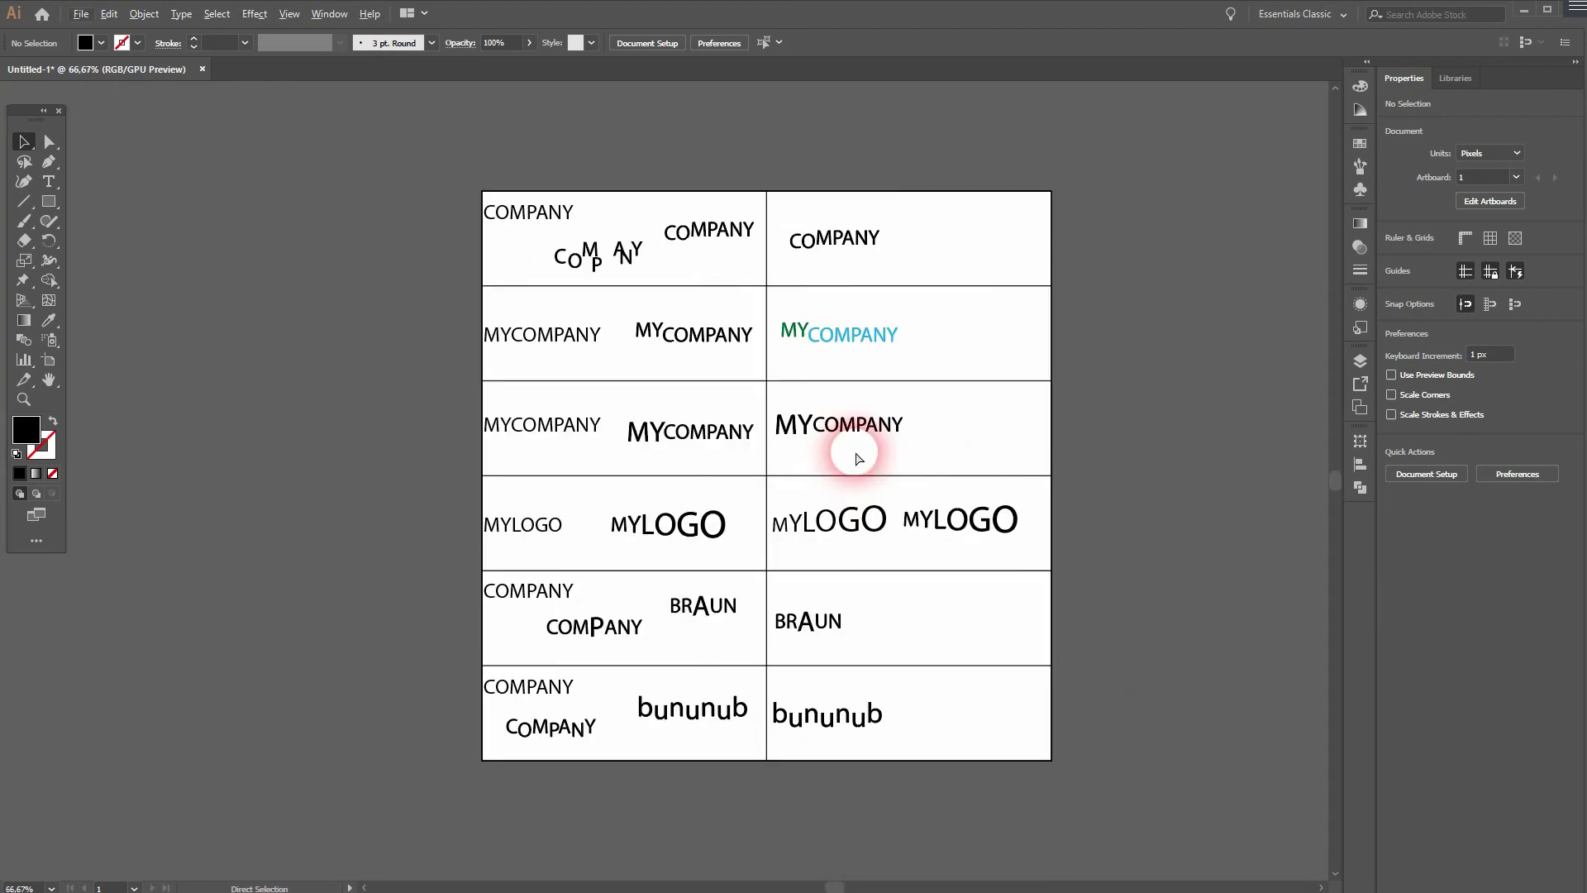